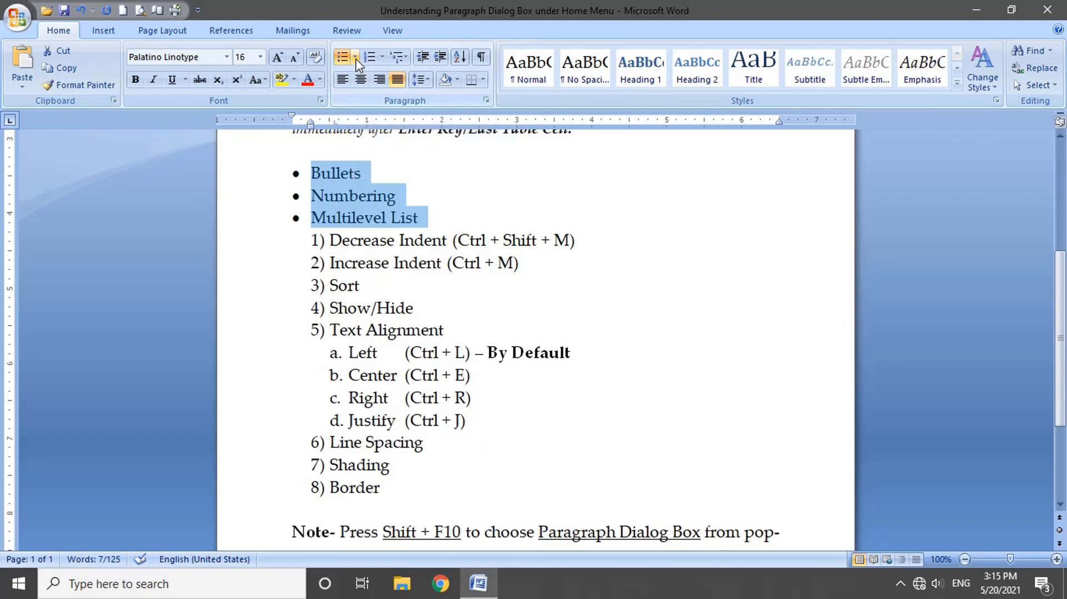
Try the arrowhead bullet on the selected Bullets, Numbering and Multilevel List items, and restore their original numbering
click(356, 58)
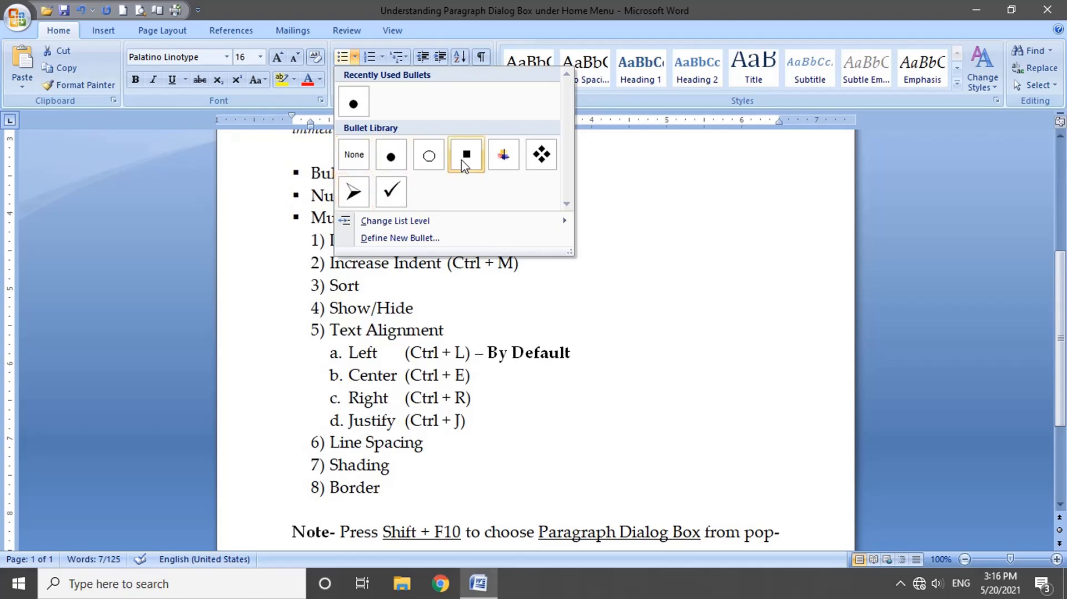
click(355, 192)
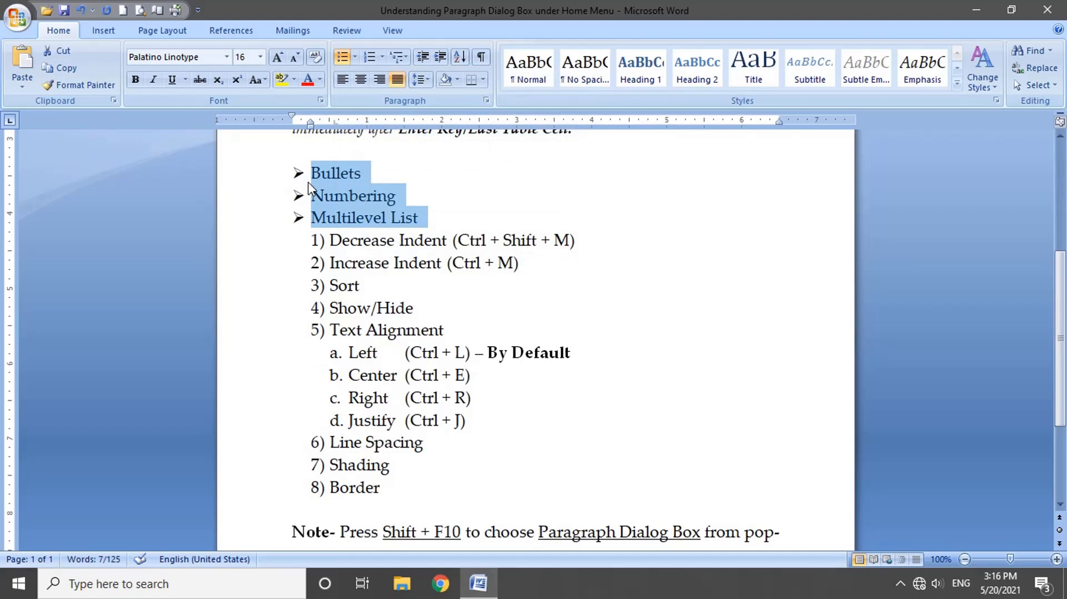
key(ctrl+z)
key(ctrl+z)
Try a new bullet defined from the Wingdings Windows-logo symbol (character code 255) on the three selected items, and undo it
click(354, 57)
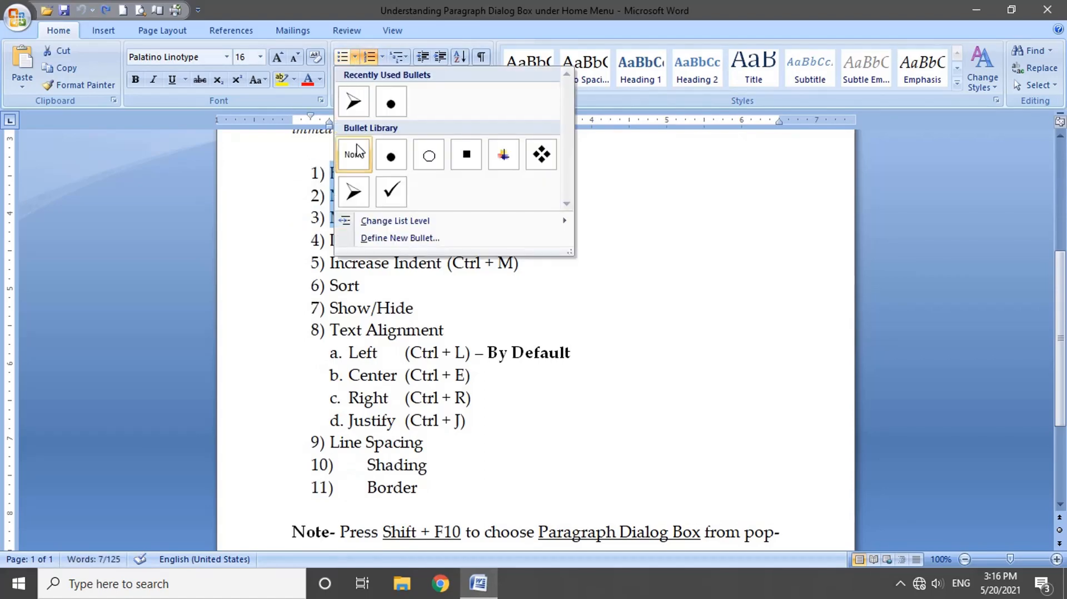
mouse_move(393, 221)
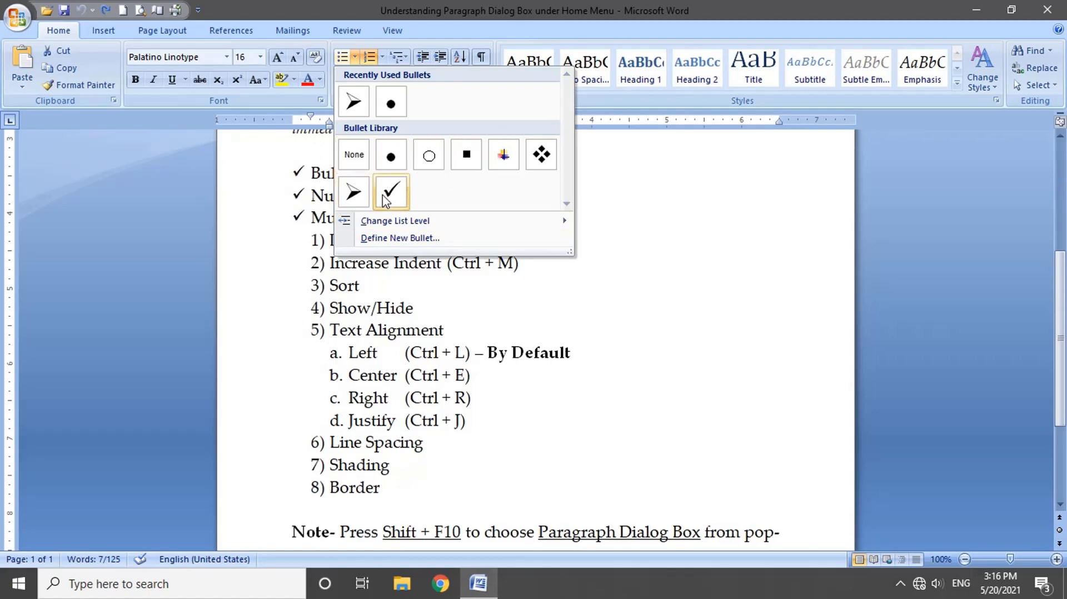
click(406, 239)
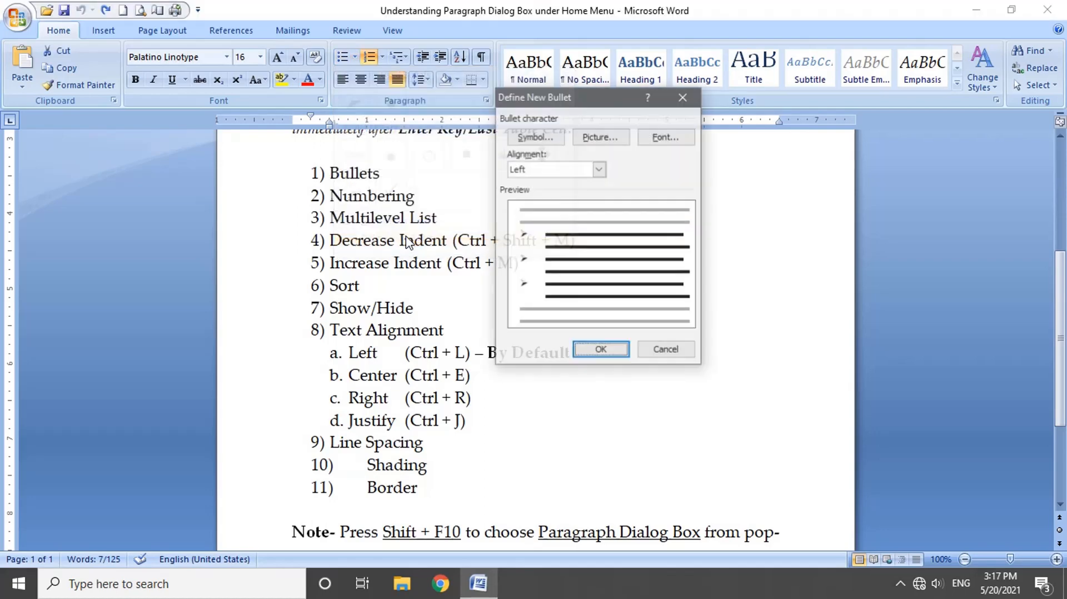
drag(549, 105, 681, 169)
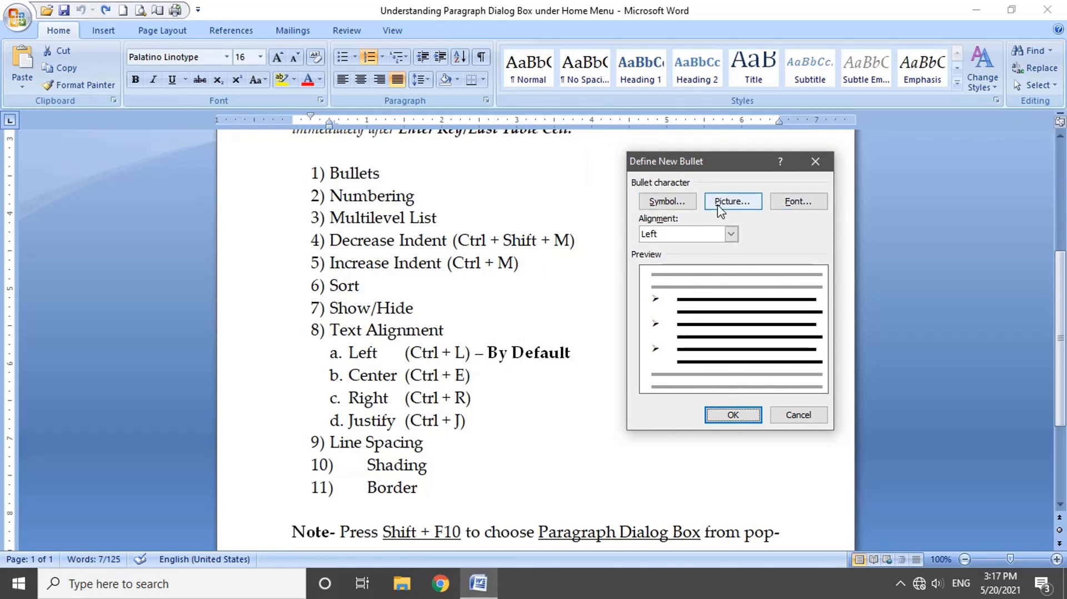
click(667, 201)
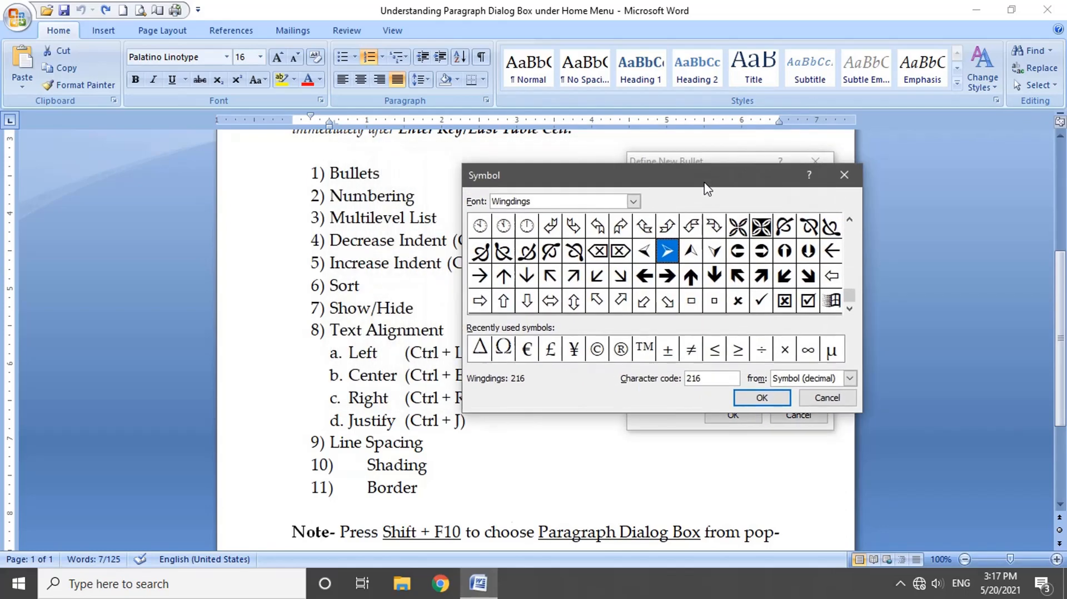
drag(704, 188, 831, 203)
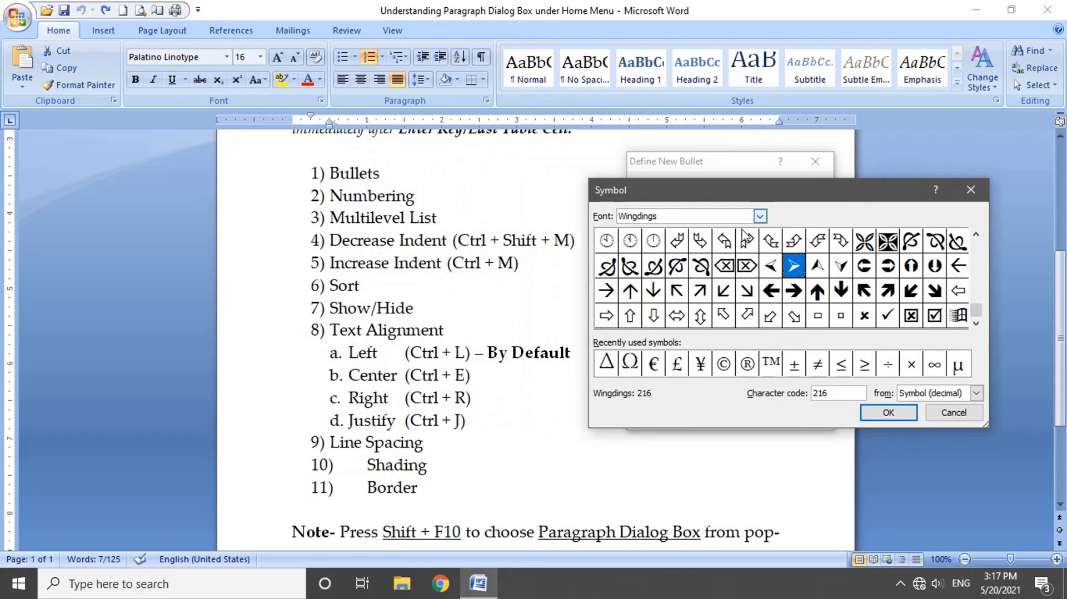
click(960, 325)
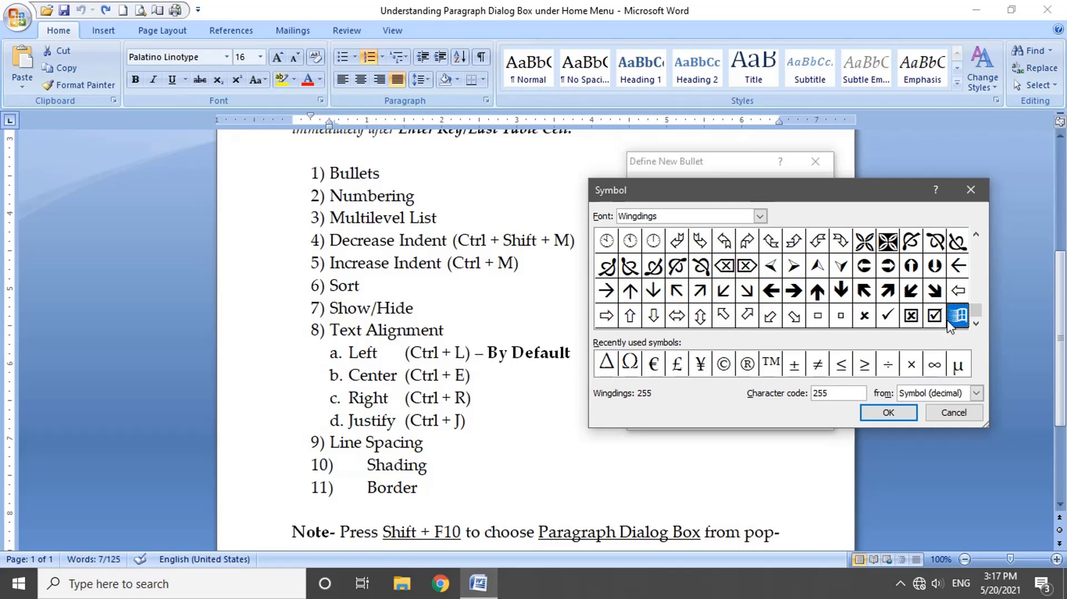
click(887, 413)
click(732, 414)
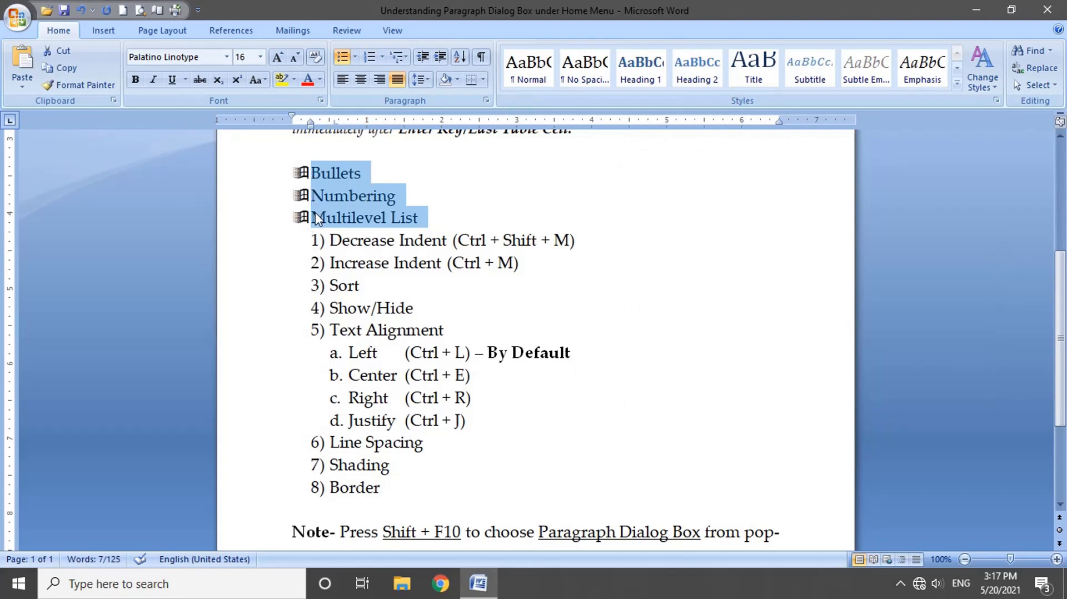
key(ctrl+z)
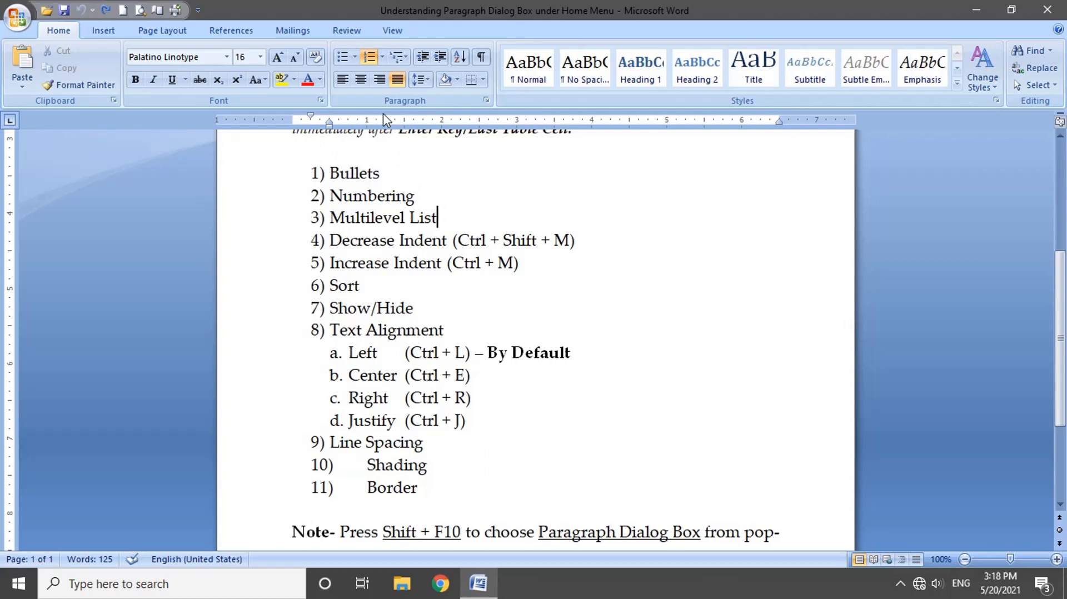
Start defining a new picture bullet and import the ITwalesir logo image from the Pictures folder into the picture bullet choices
click(355, 57)
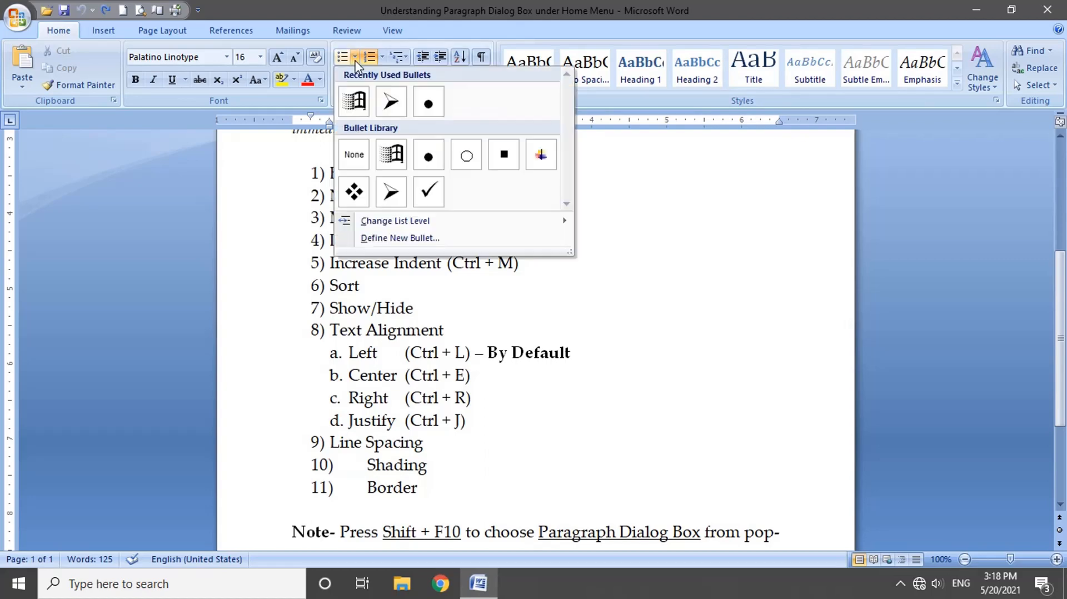
click(420, 239)
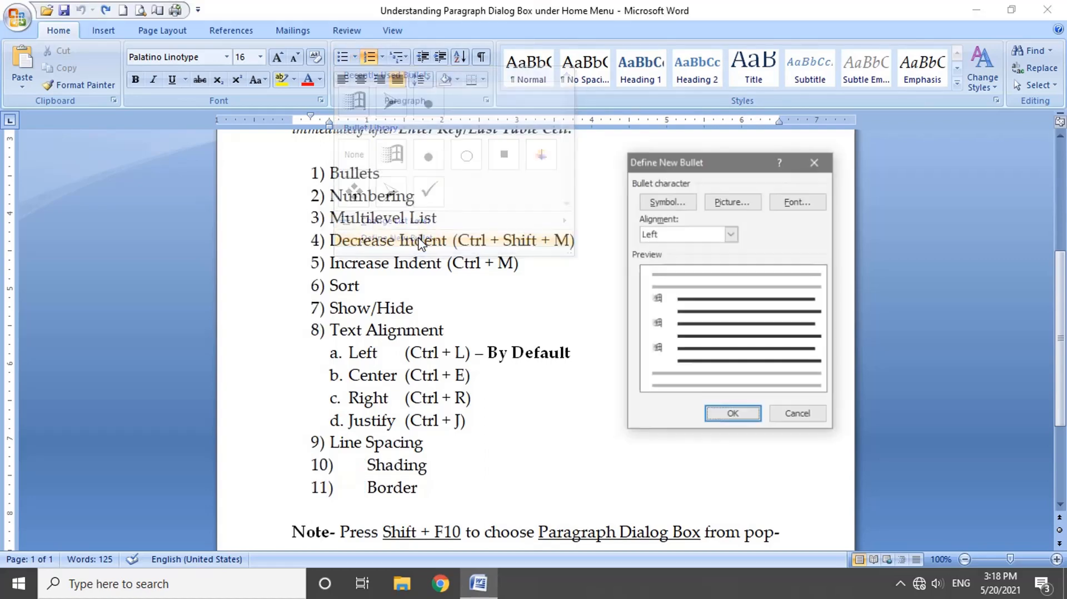
click(717, 206)
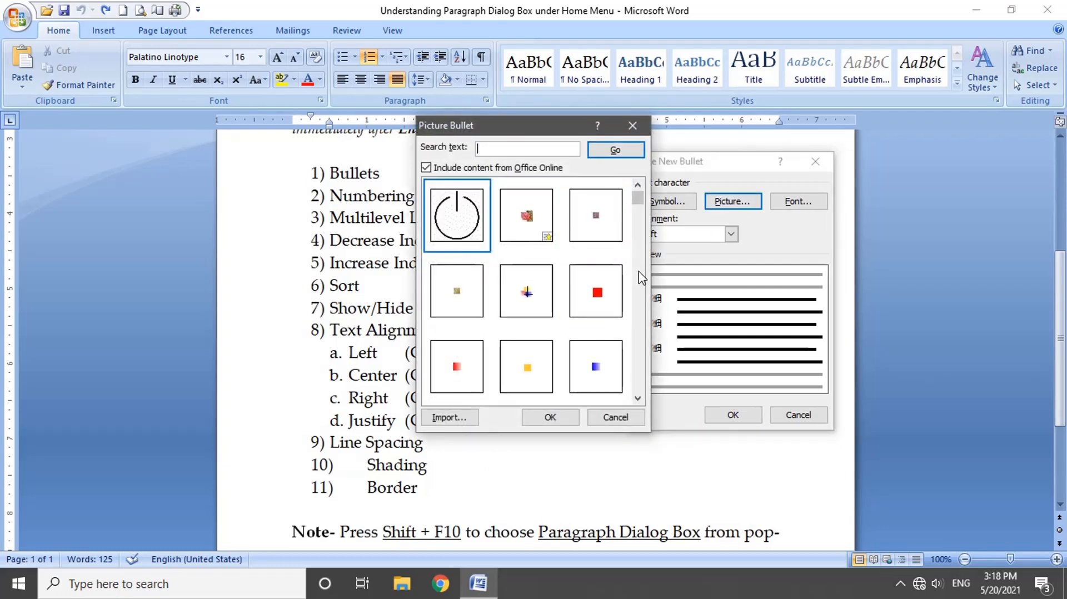
scroll(640, 335, down, 3)
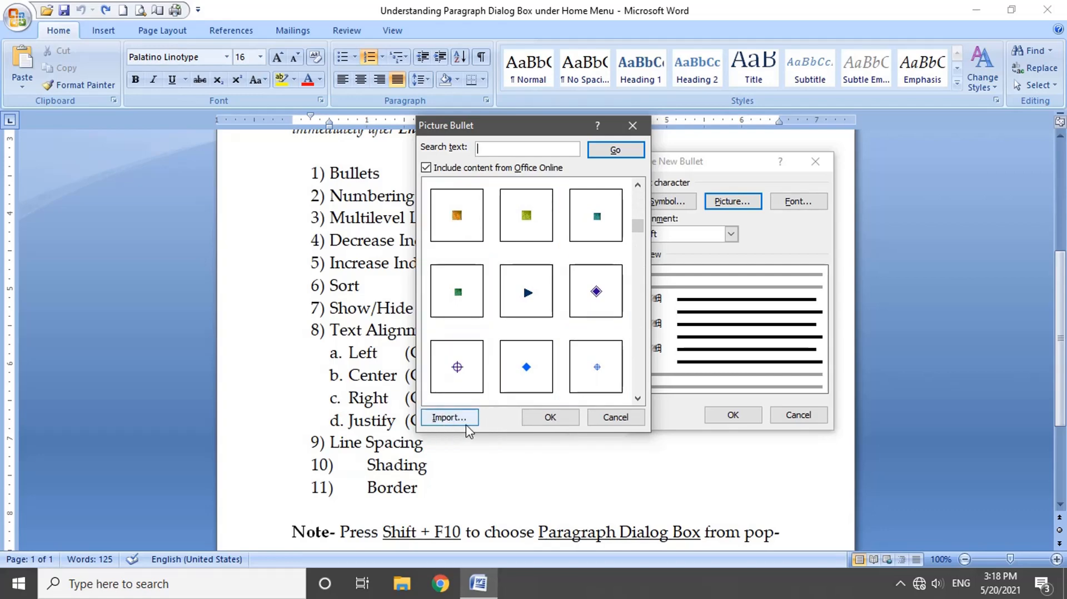
click(470, 421)
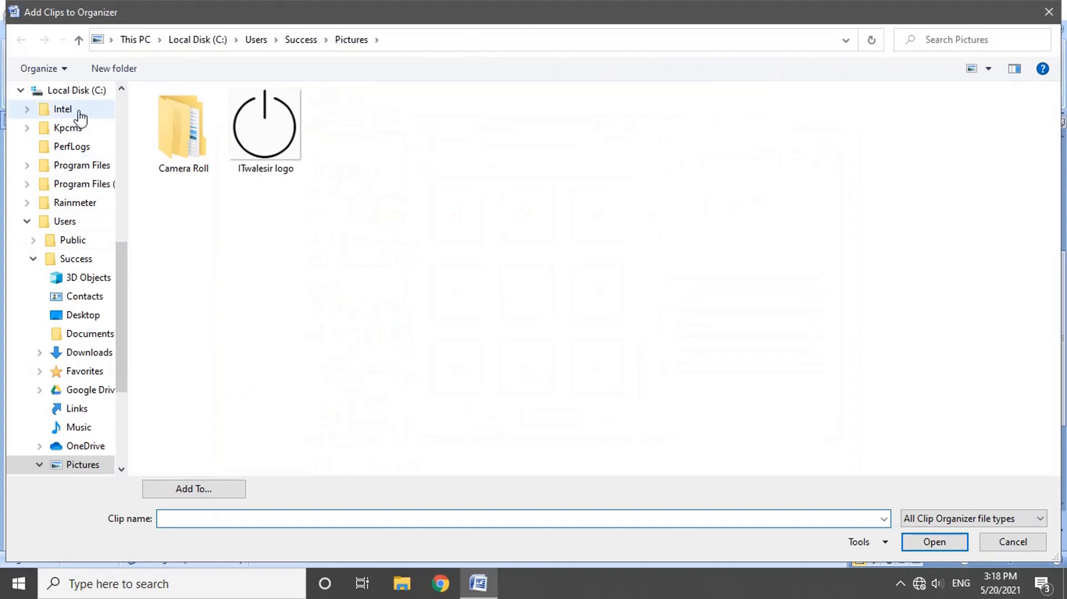
click(247, 138)
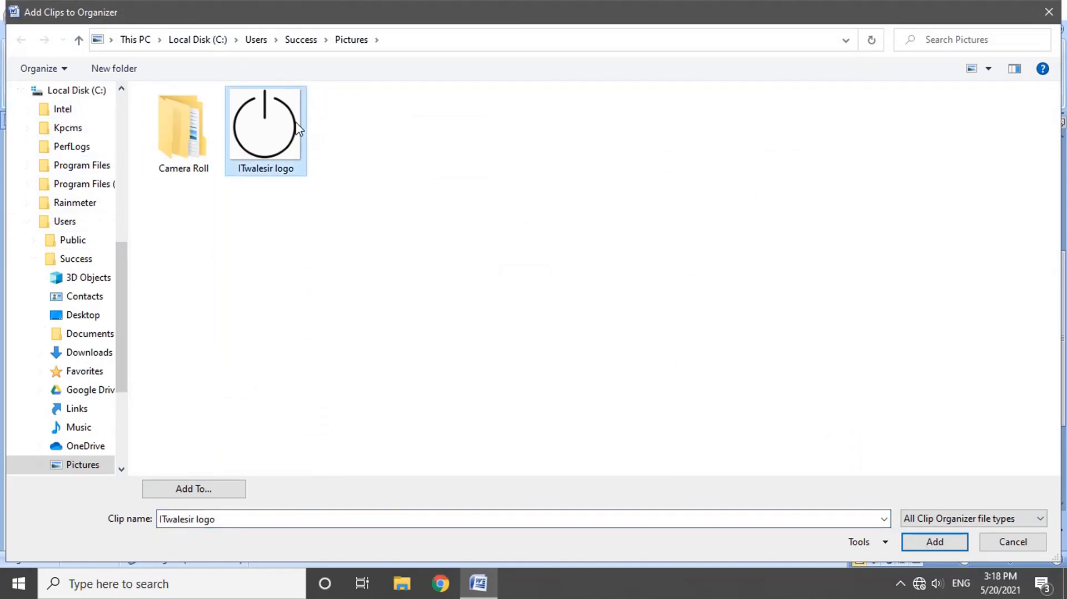
click(934, 543)
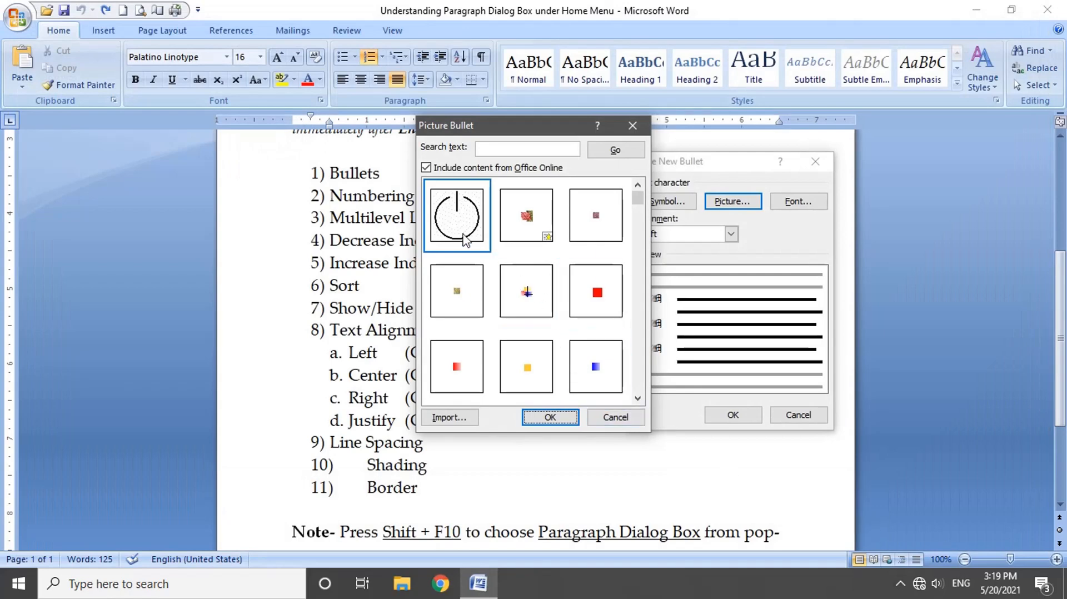
Try the imported ITwalesir logo as the bullet for the main numbered list, and undo the change
click(550, 416)
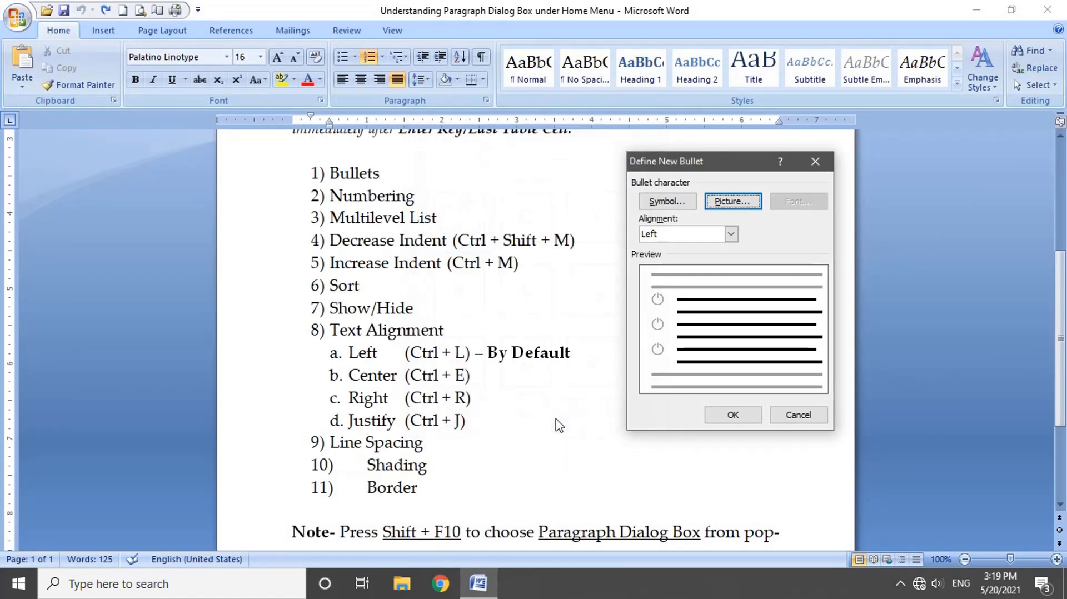
click(725, 419)
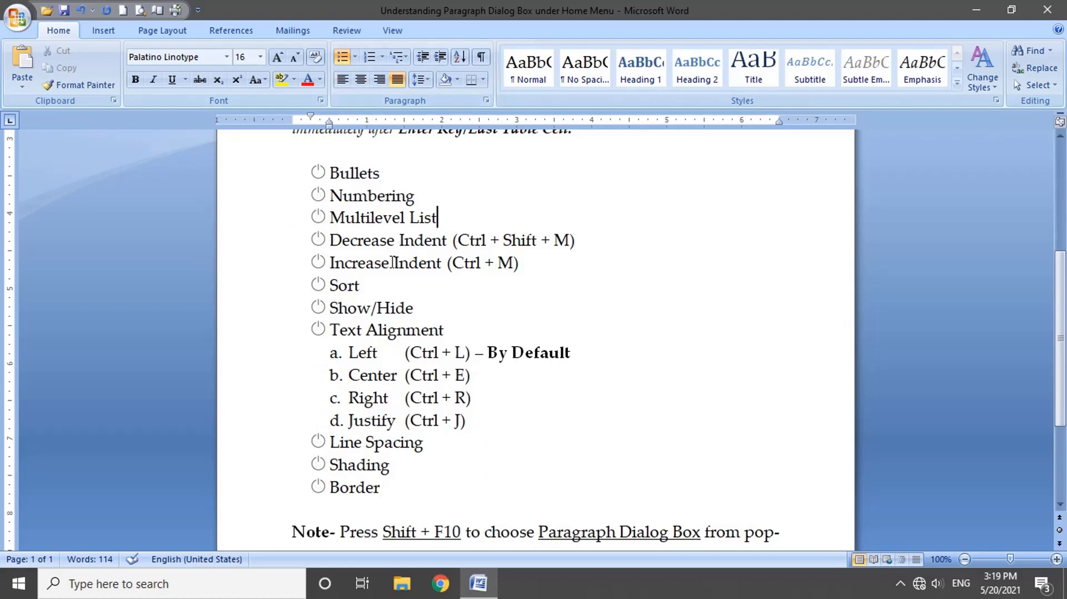
key(ctrl+z)
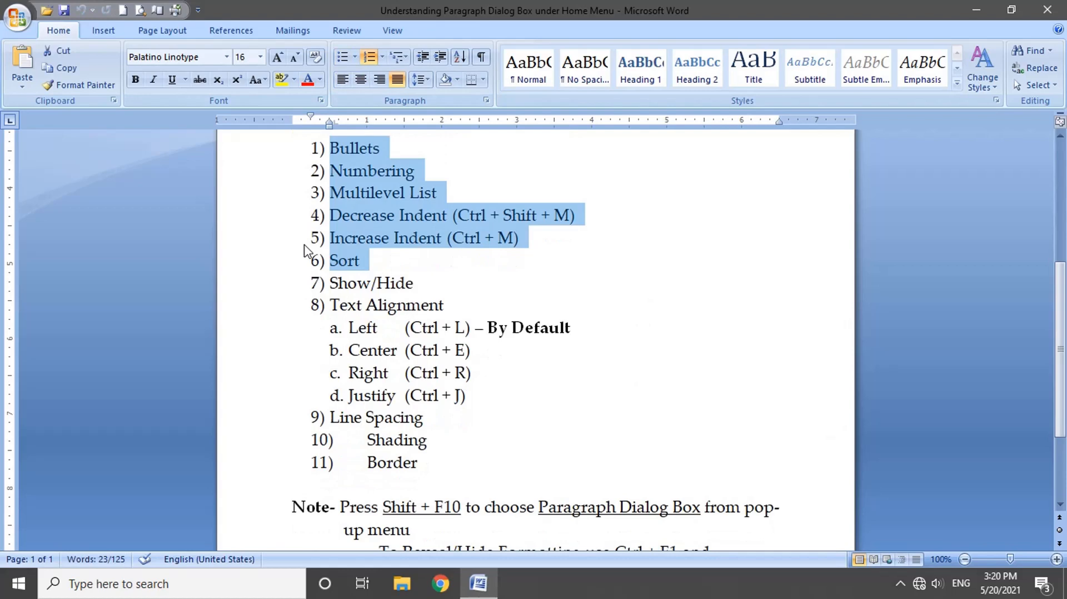
Try a new bullet with Symbol font, Bold style and size 10 on the items from Bullets to Sort, and undo it
click(451, 261)
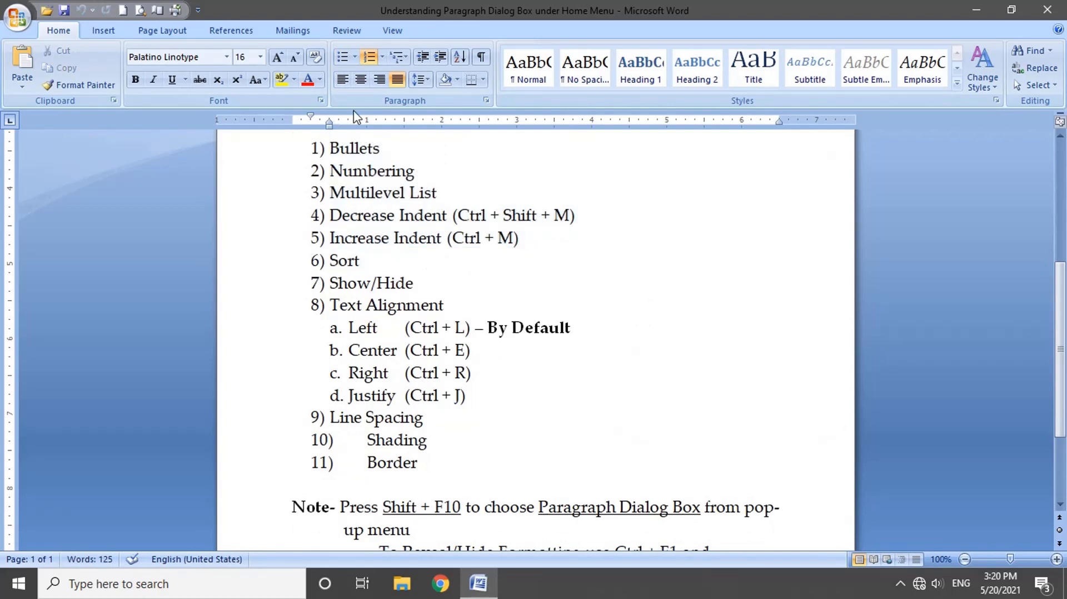
drag(380, 258, 332, 147)
click(355, 58)
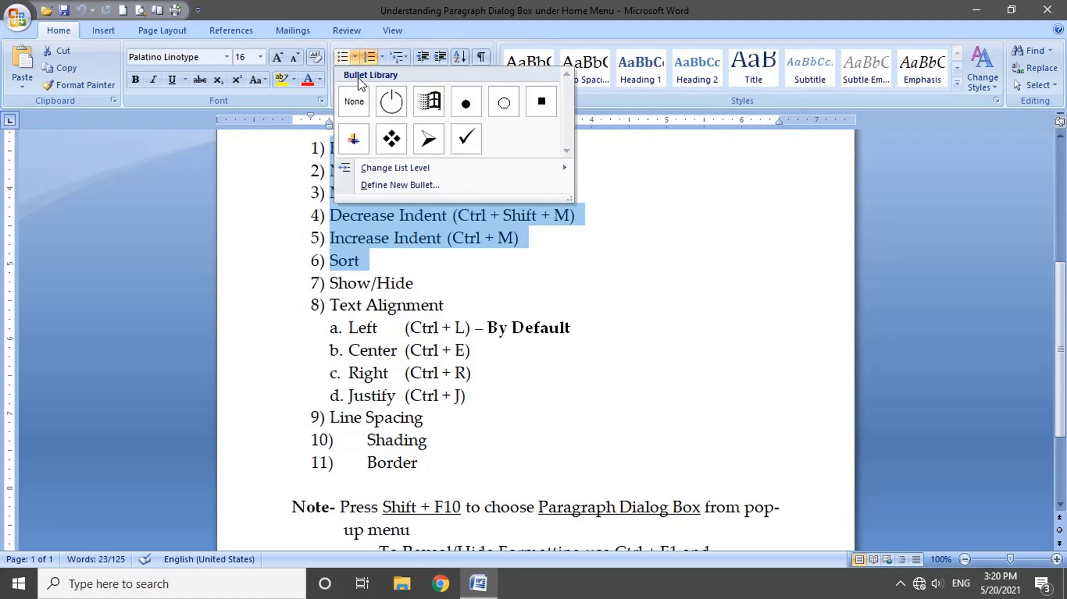
click(388, 189)
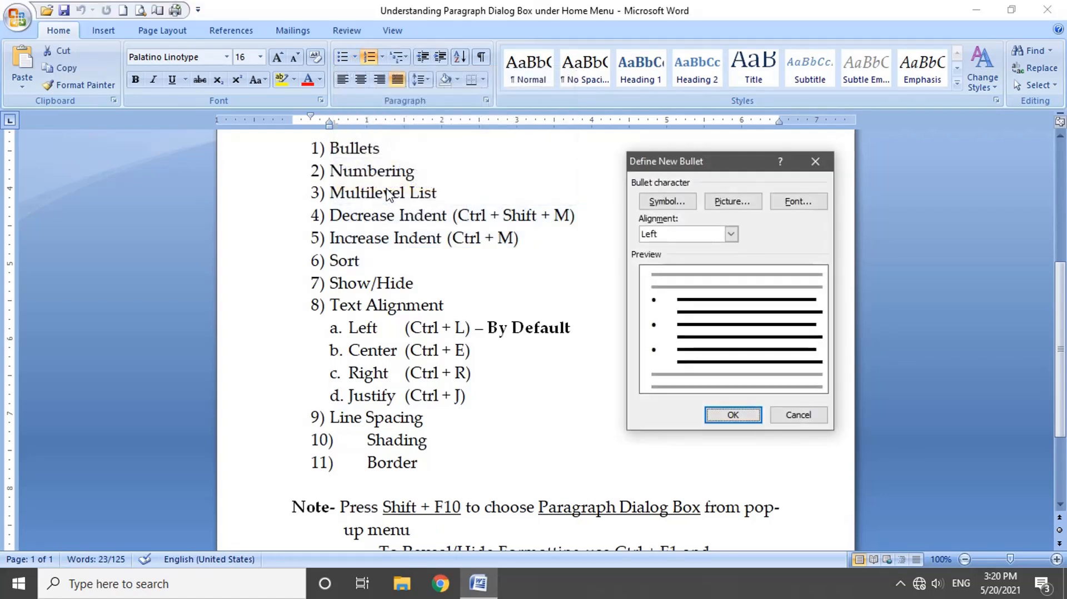
click(778, 202)
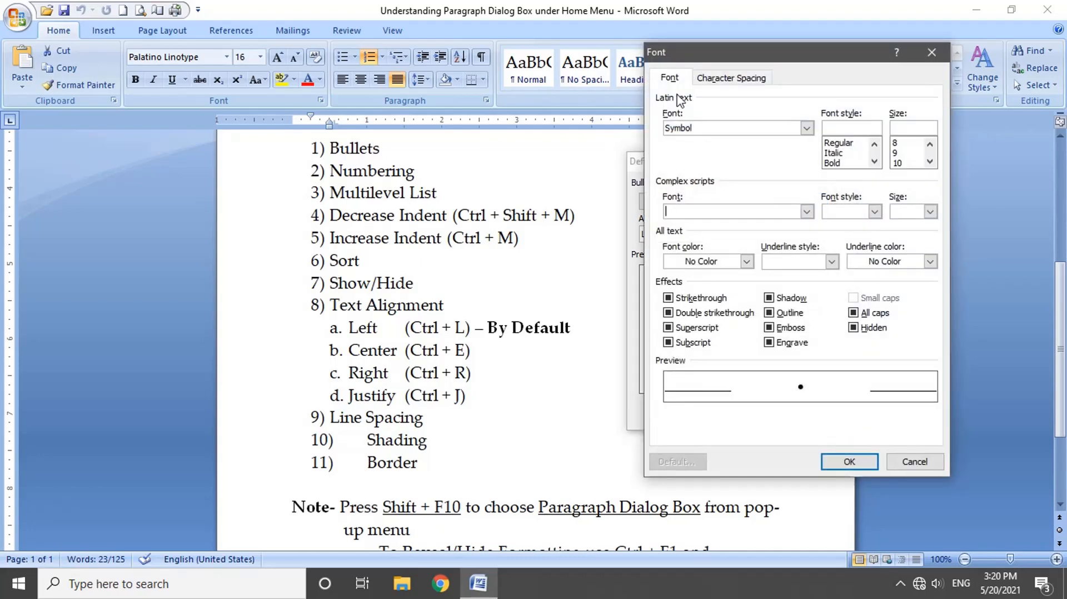
click(807, 128)
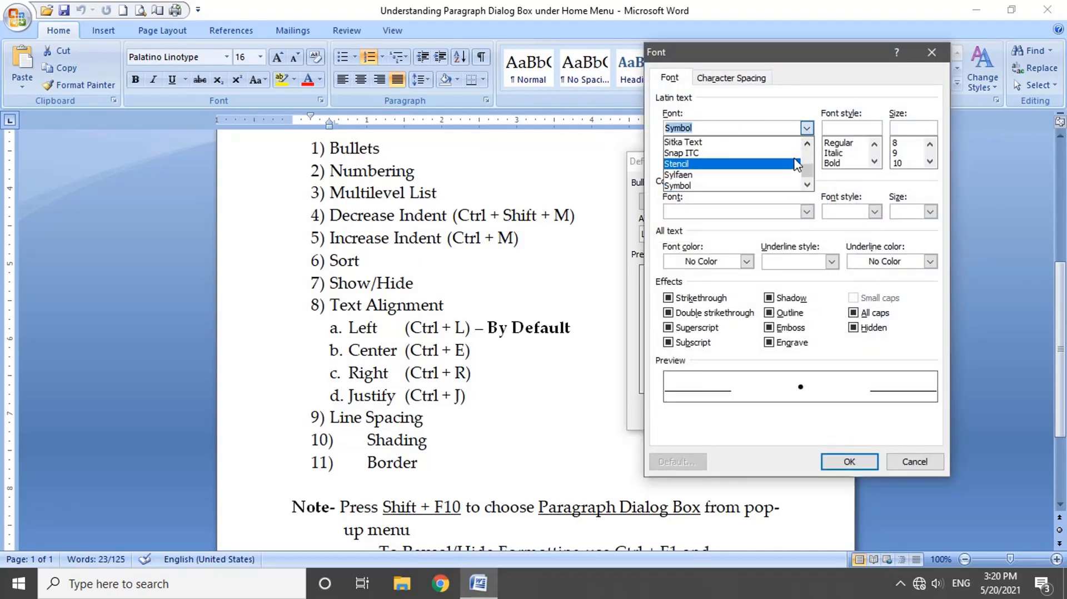
click(895, 159)
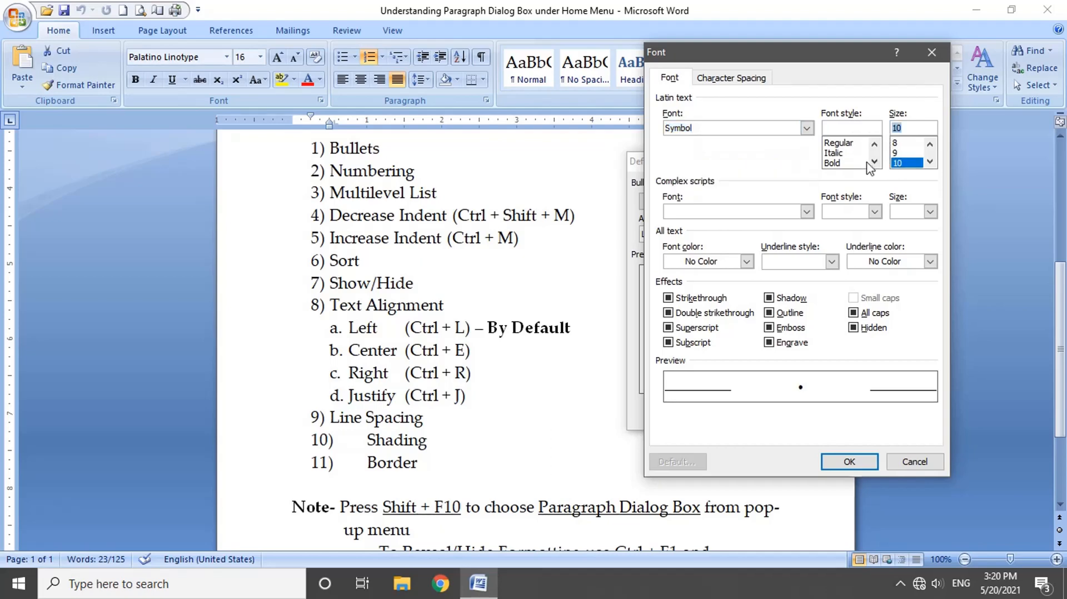
click(861, 163)
click(906, 162)
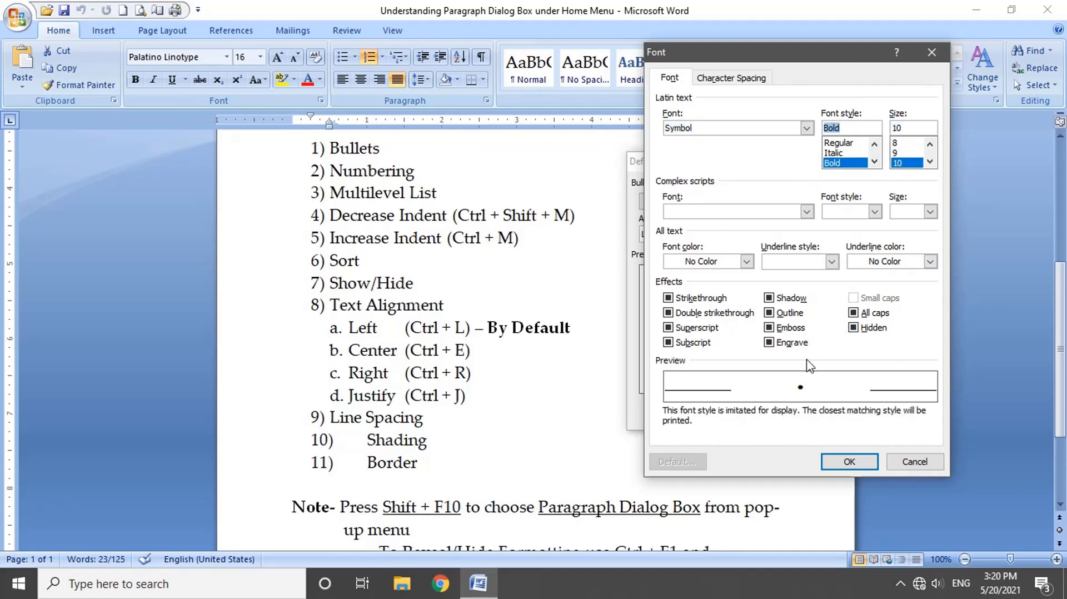
click(849, 462)
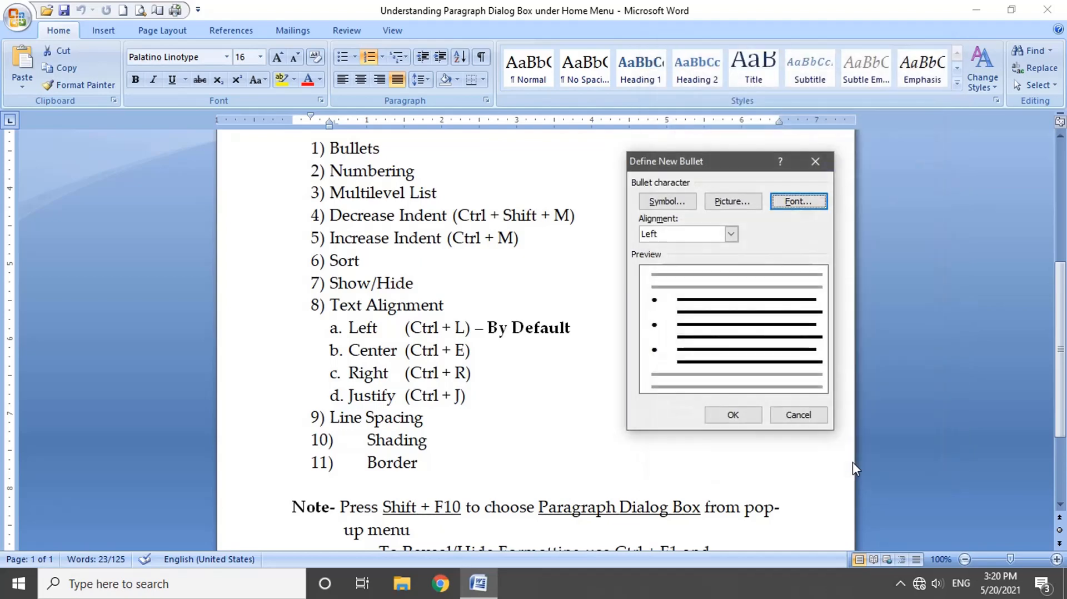
click(751, 424)
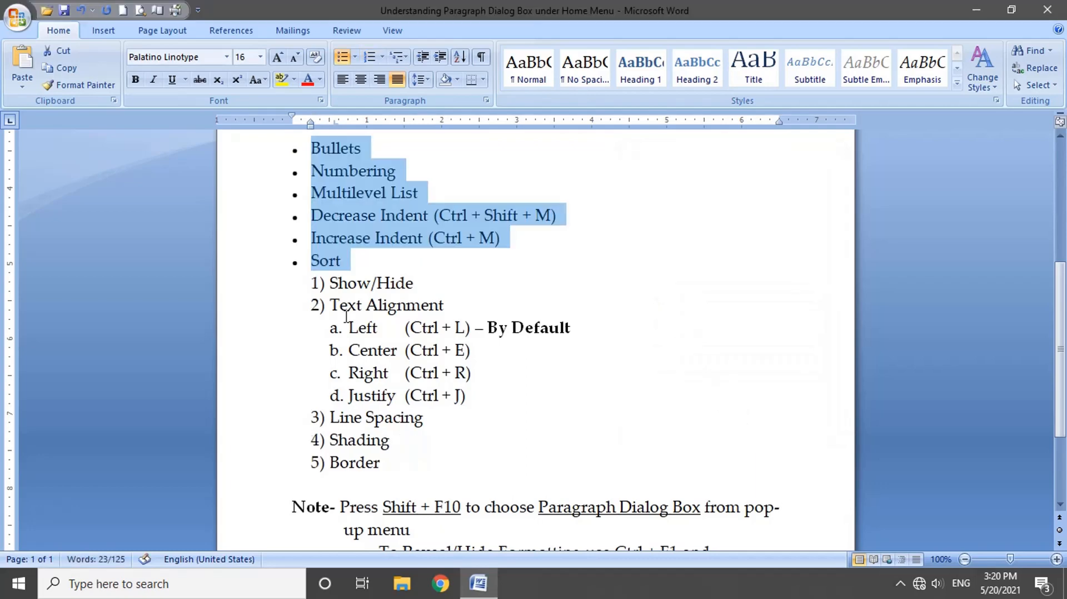
key(ctrl+z)
Apply the default round bullet to only the first list item, Bullets
click(374, 273)
scroll(380, 224, up, 1)
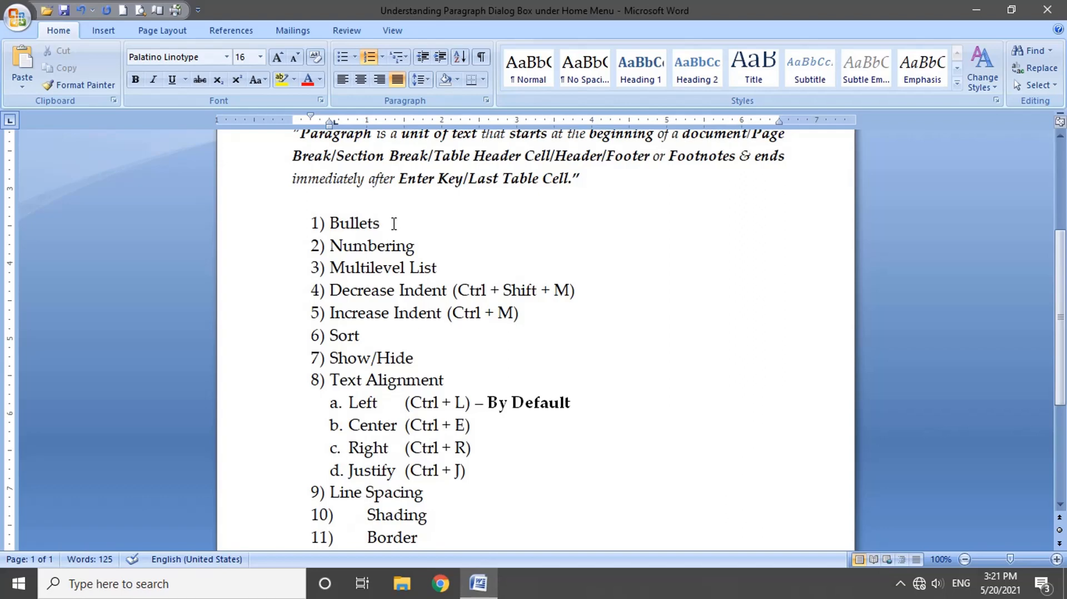
drag(392, 222, 330, 223)
click(348, 59)
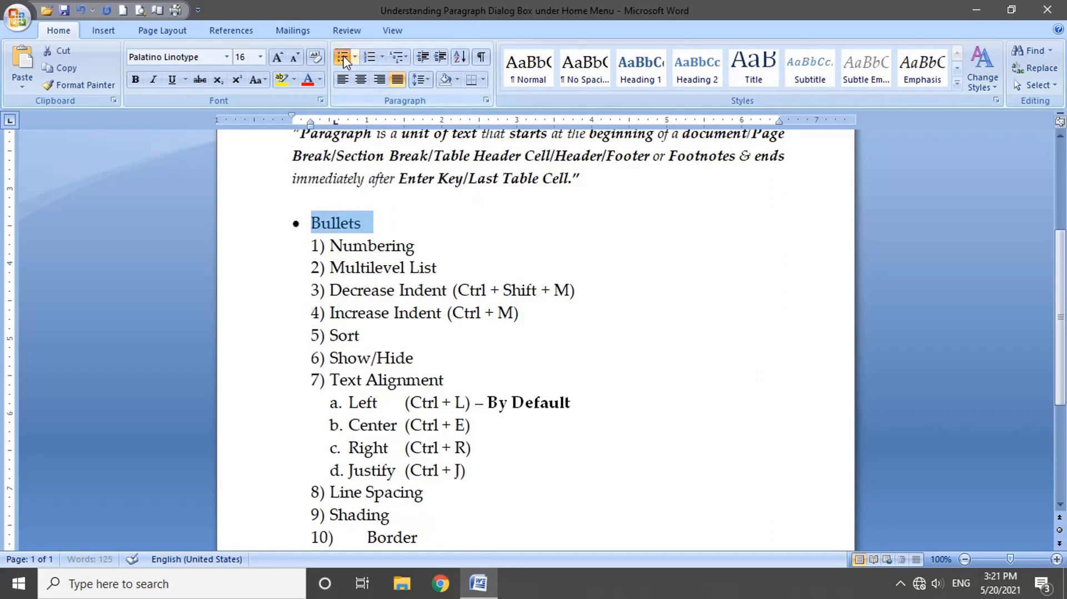
Add the words "Bullets2" and "Bullets3" after "Bullets" on the same bulleted line
click(375, 222)
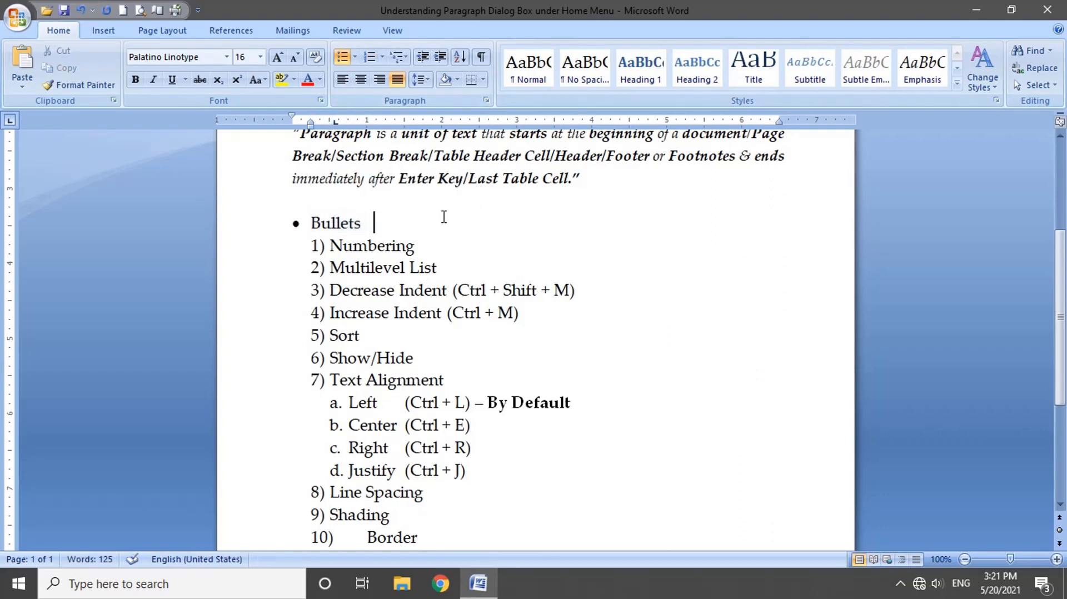
text(Bullets)
key(BackSpace)
text(2 )
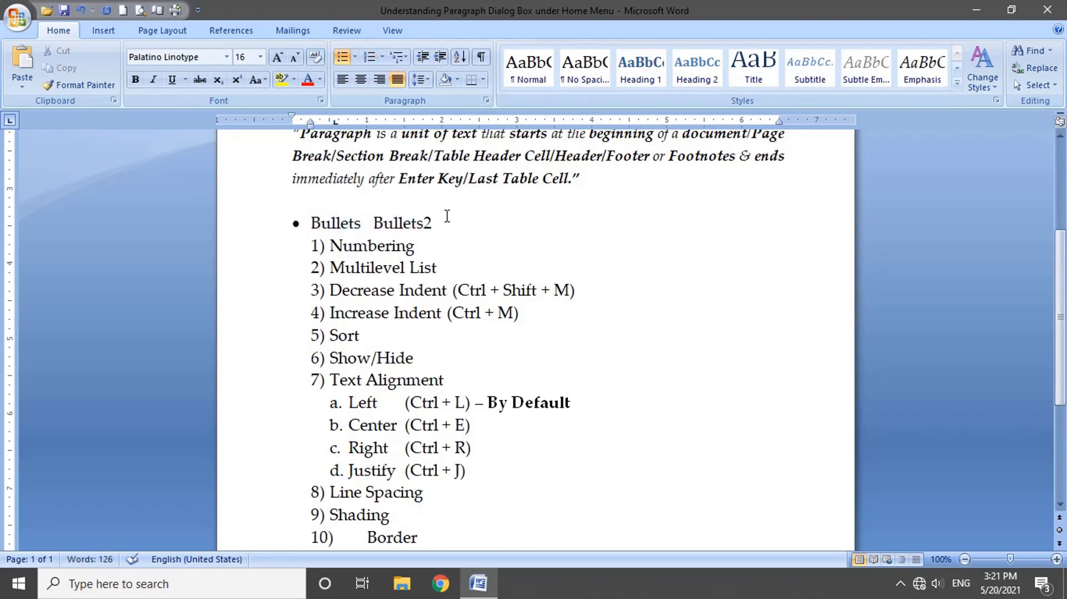
text(Bullets3)
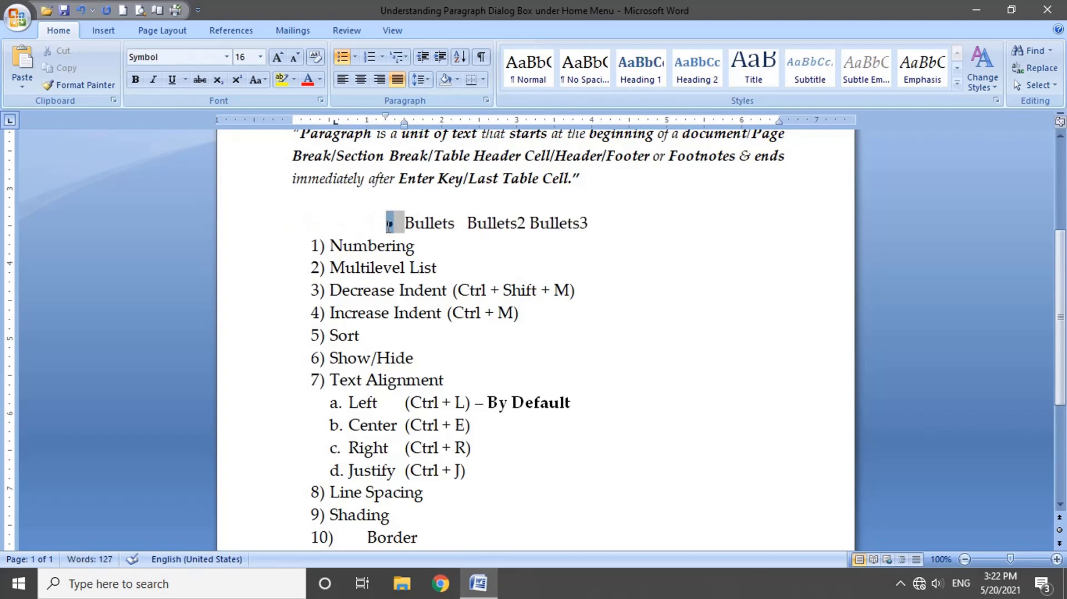
Undo the last indent change on the bulleted line containing Bullets, Bullets2 and Bullets3
key(ctrl+z)
drag(492, 227, 308, 229)
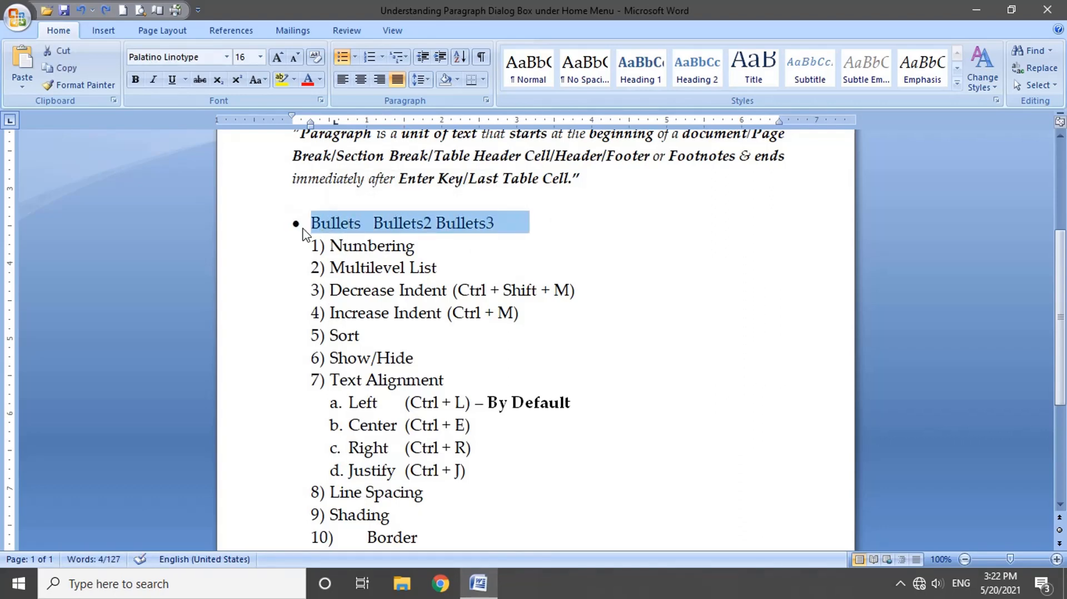
click(306, 235)
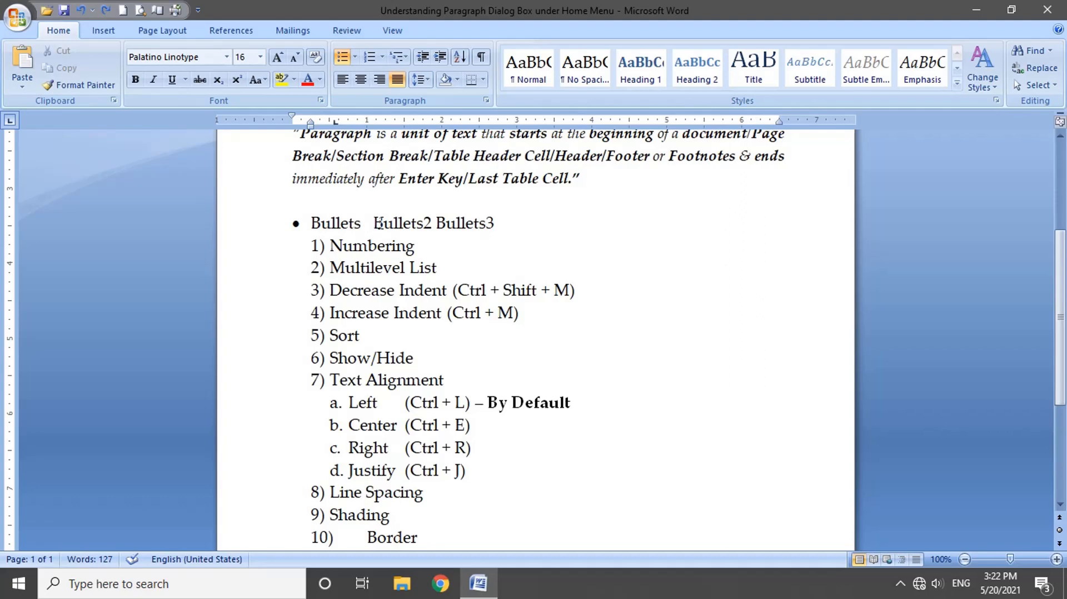
Insert a • character directly before Bullets2 and before Bullets3 on the same bulleted line
key(ctrl+y)
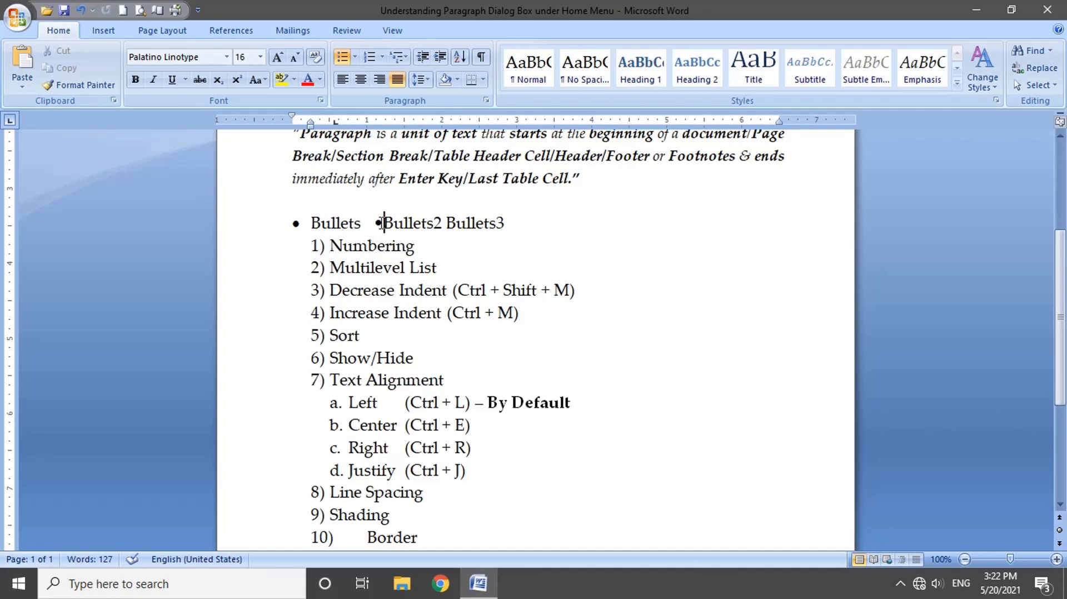
key(alt)
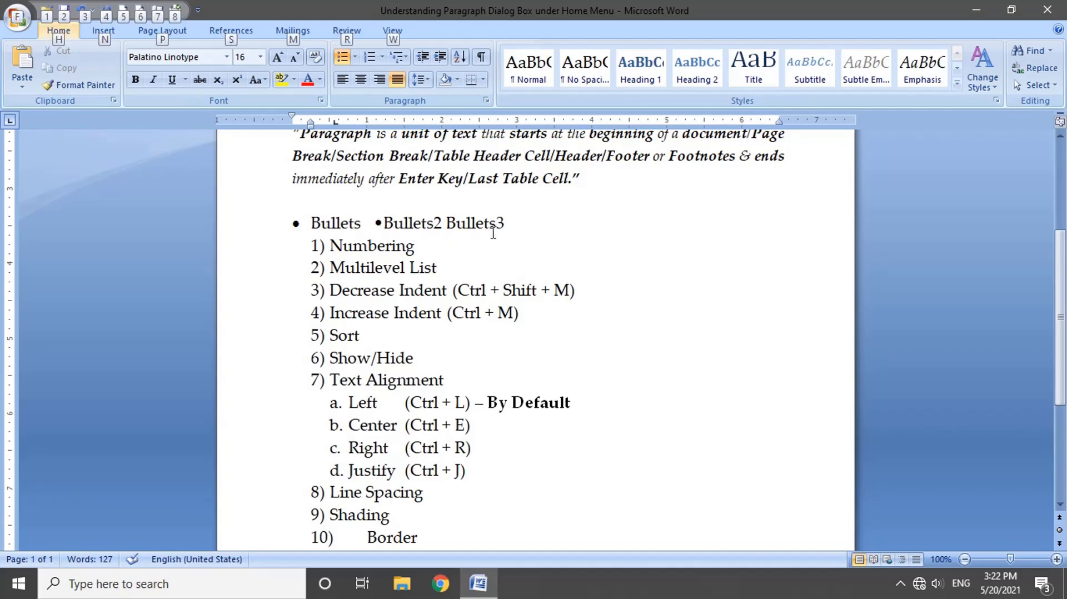
click(466, 222)
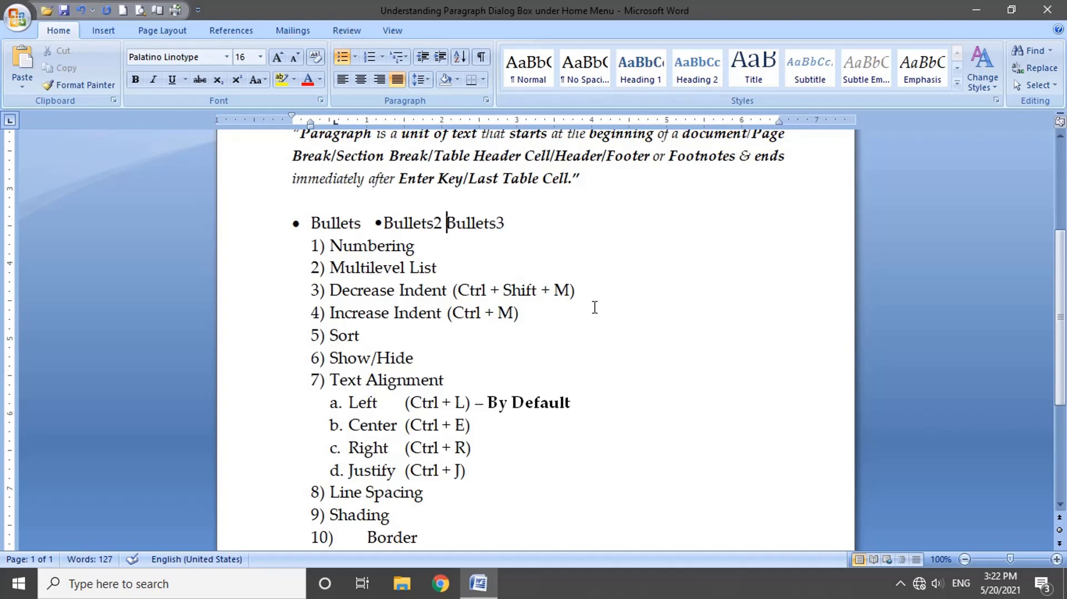
text(•)
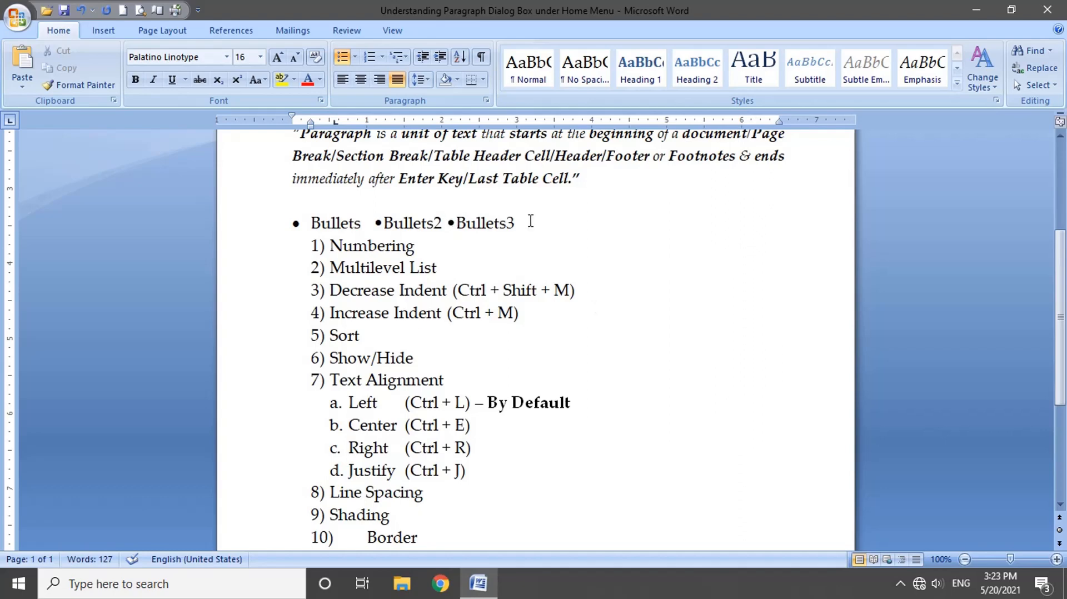
Undo the inline • characters, the added words Bullets2 and Bullets3, and the round bullet on the first list item
key(ctrl+z)
key(ctrl+z)
key(ctrl+z)
key(ctrl+z)
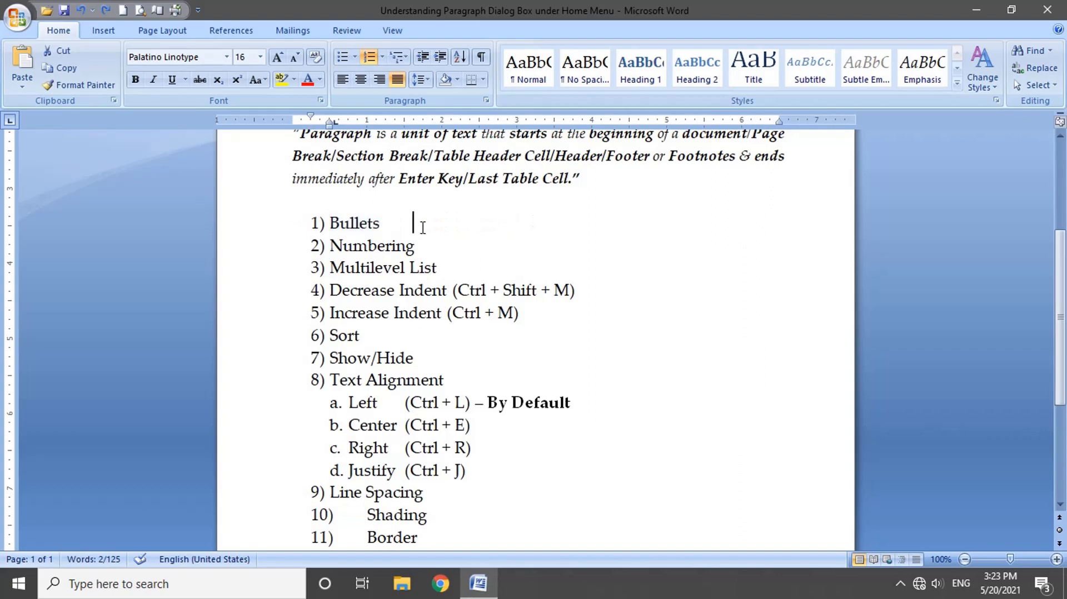
Examine the bullet library and list level options offered for the first three list items without applying any of them
drag(411, 223, 350, 222)
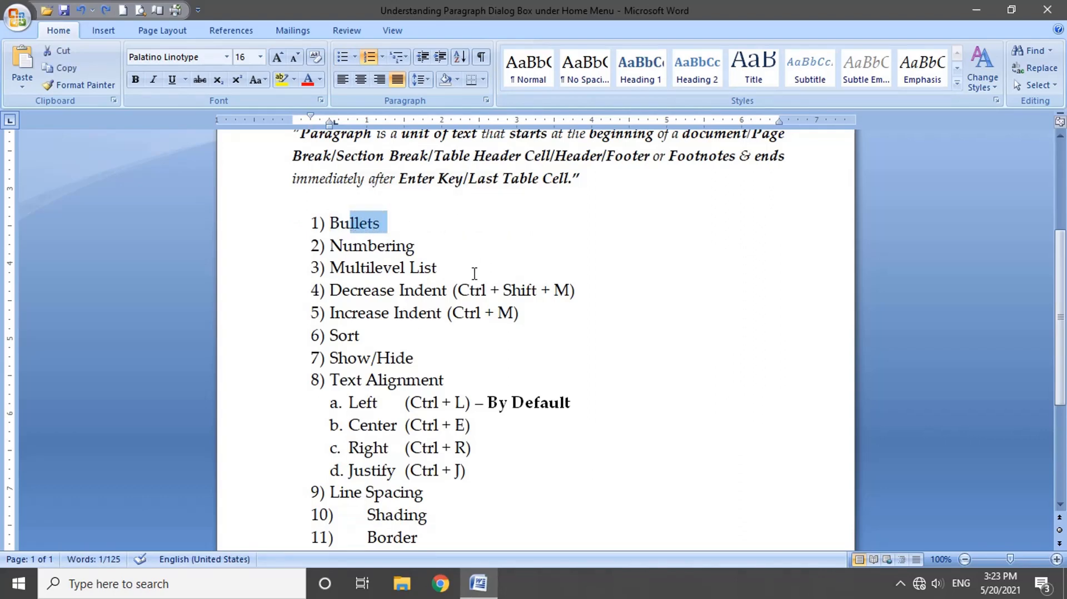
drag(474, 273, 341, 228)
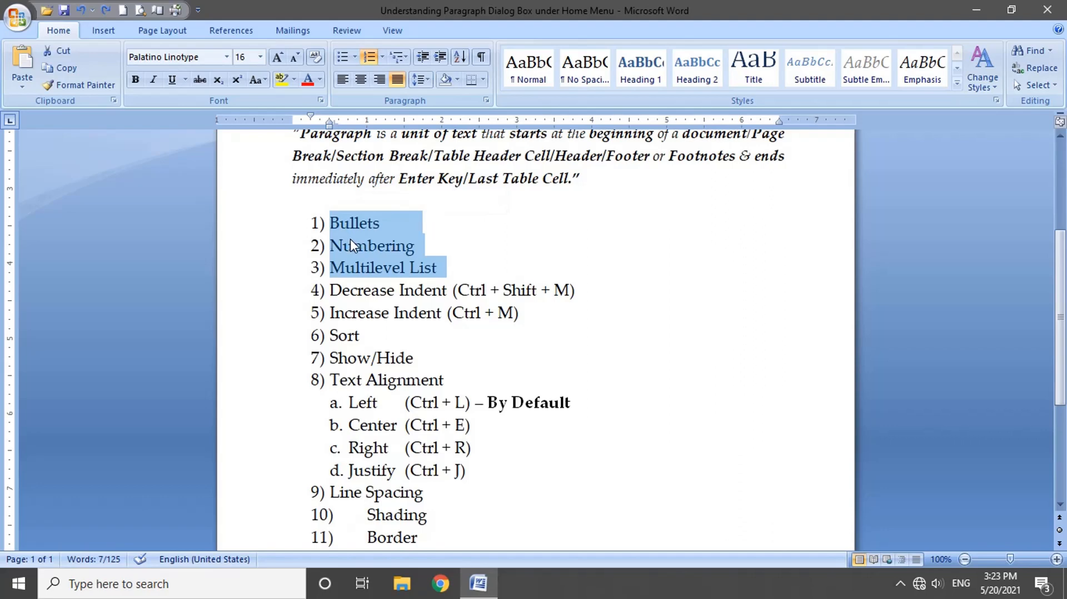
right_click(375, 259)
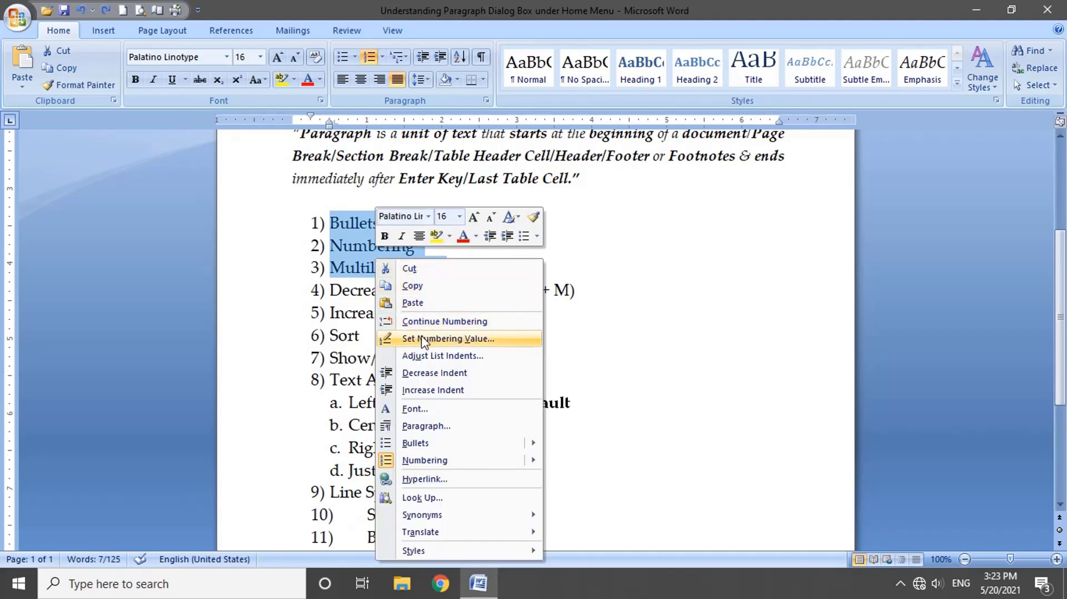
mouse_move(439, 451)
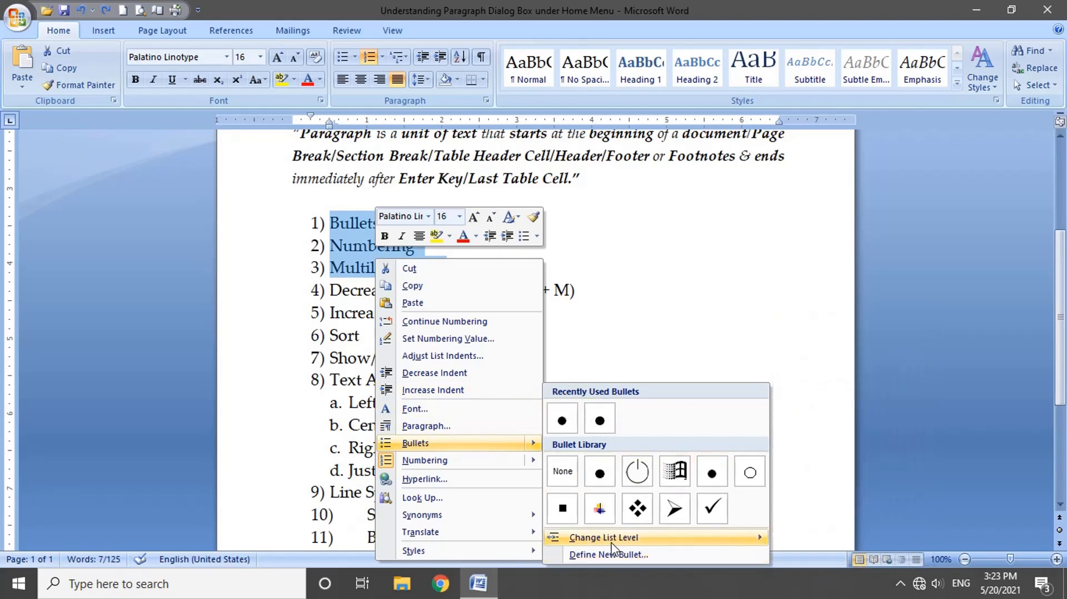
mouse_move(612, 543)
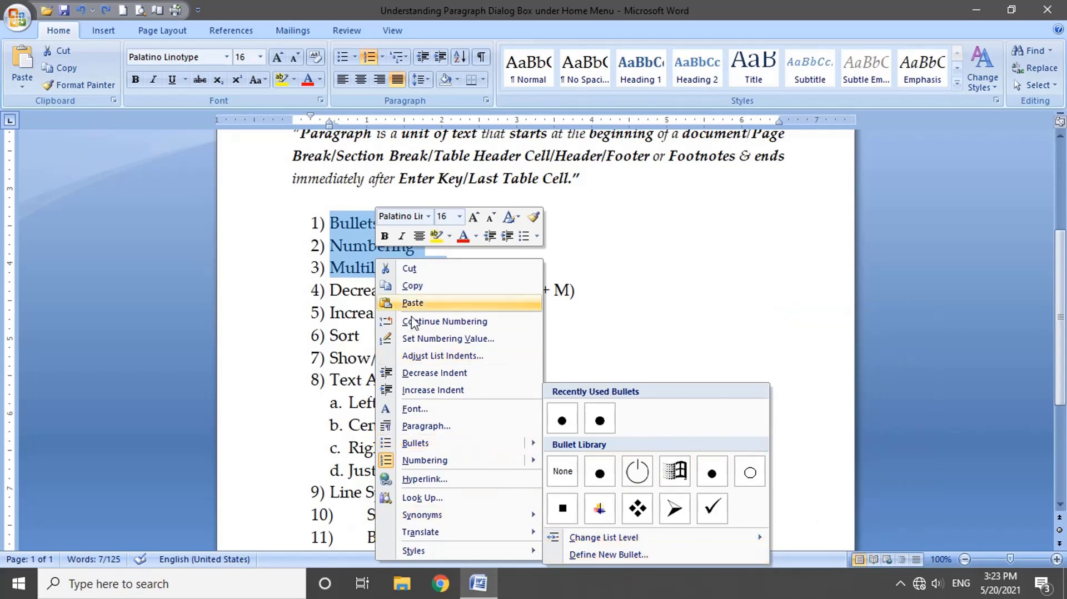
click(537, 237)
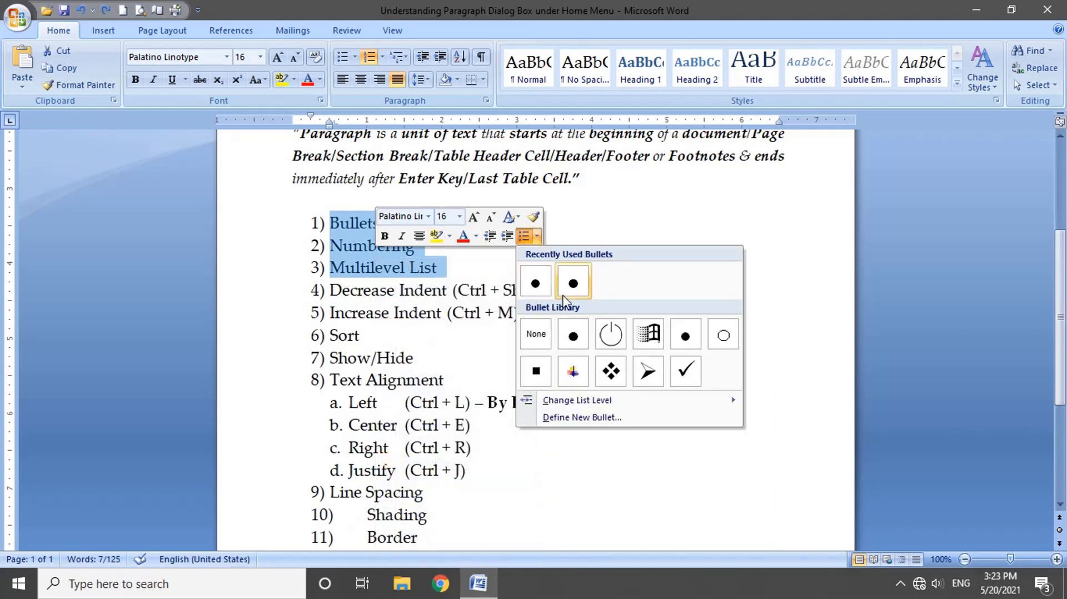
click(458, 274)
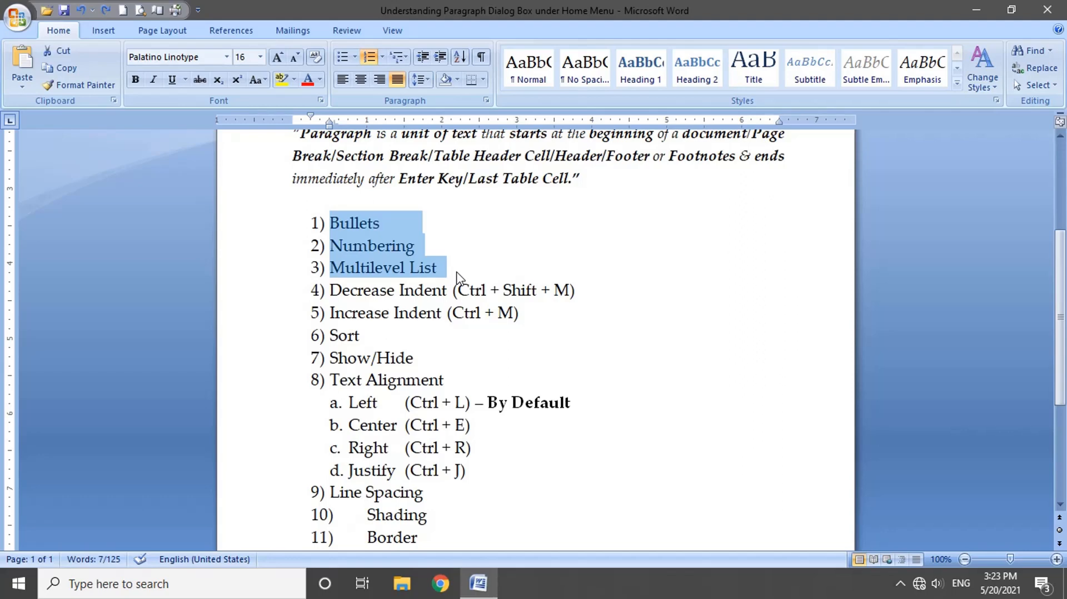
click(449, 268)
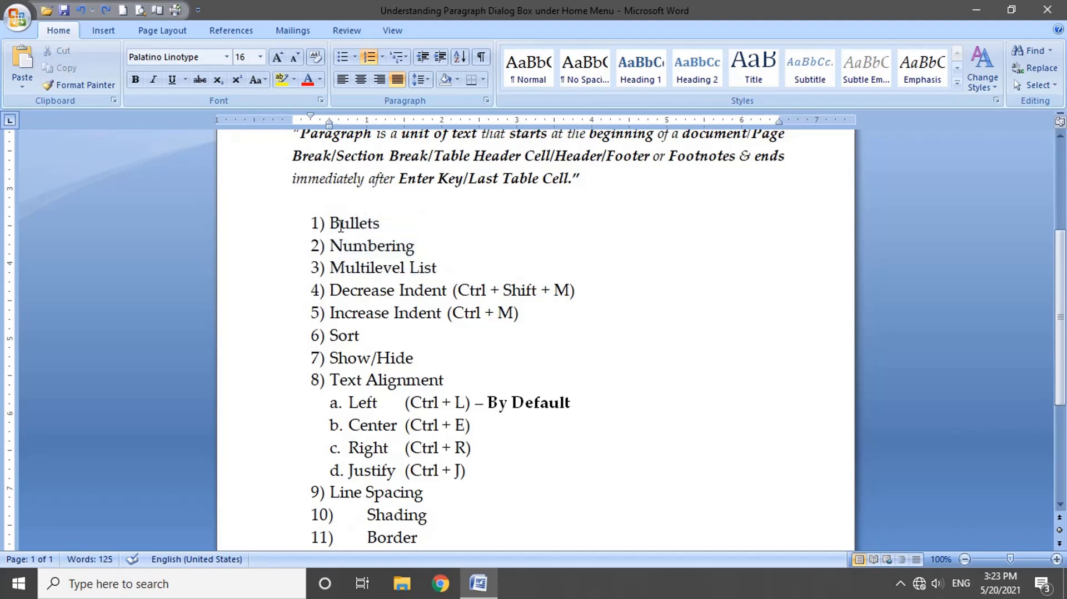
Try the a., b., c. numbering format on the items from Bullets to Text Alignment, and undo it
drag(330, 222, 278, 228)
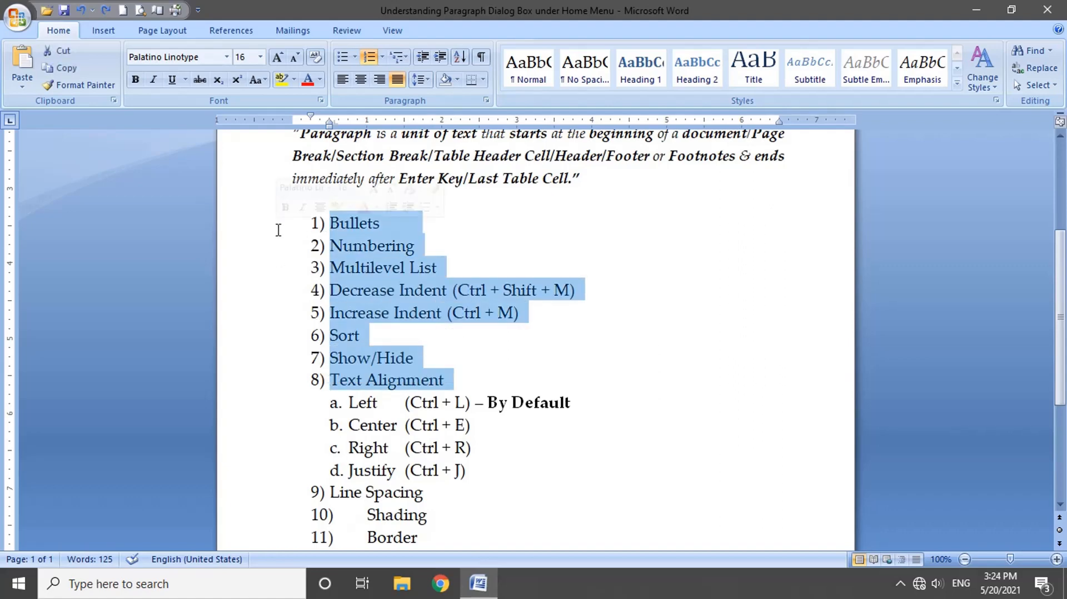
click(382, 56)
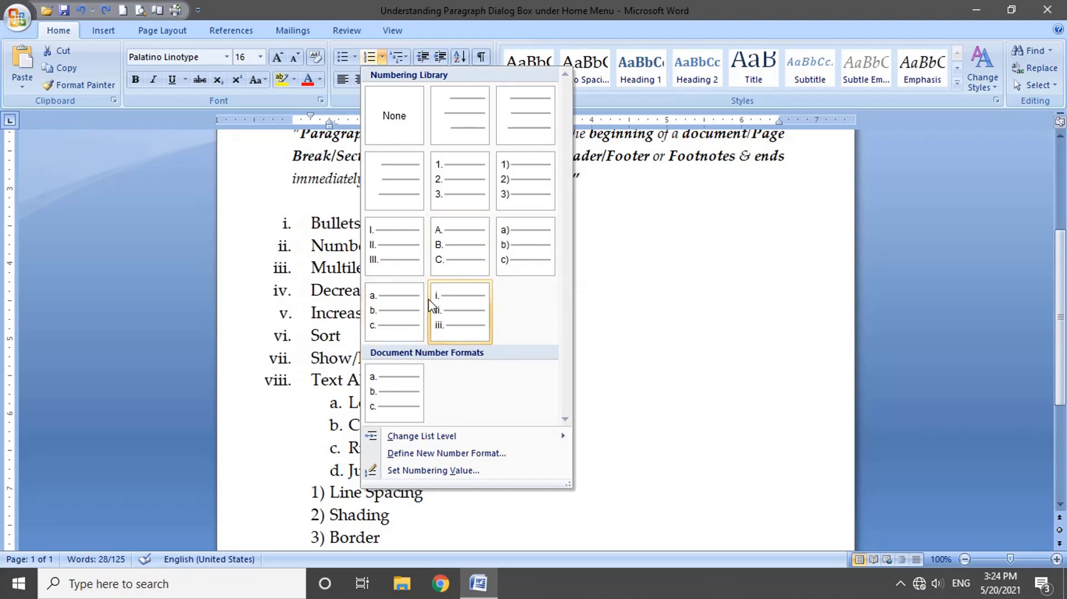
click(409, 311)
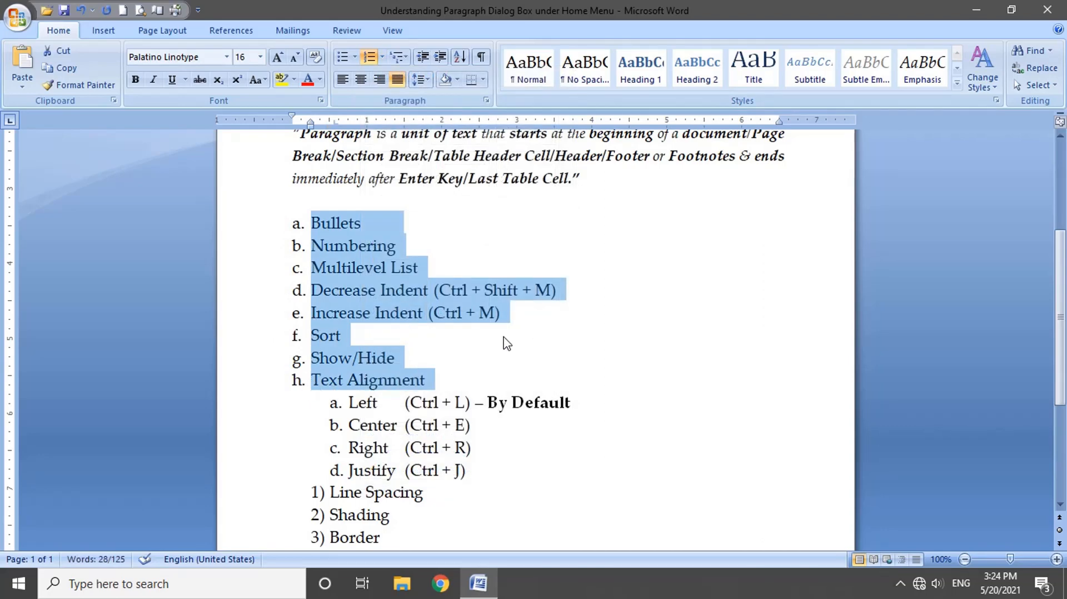
key(ctrl+z)
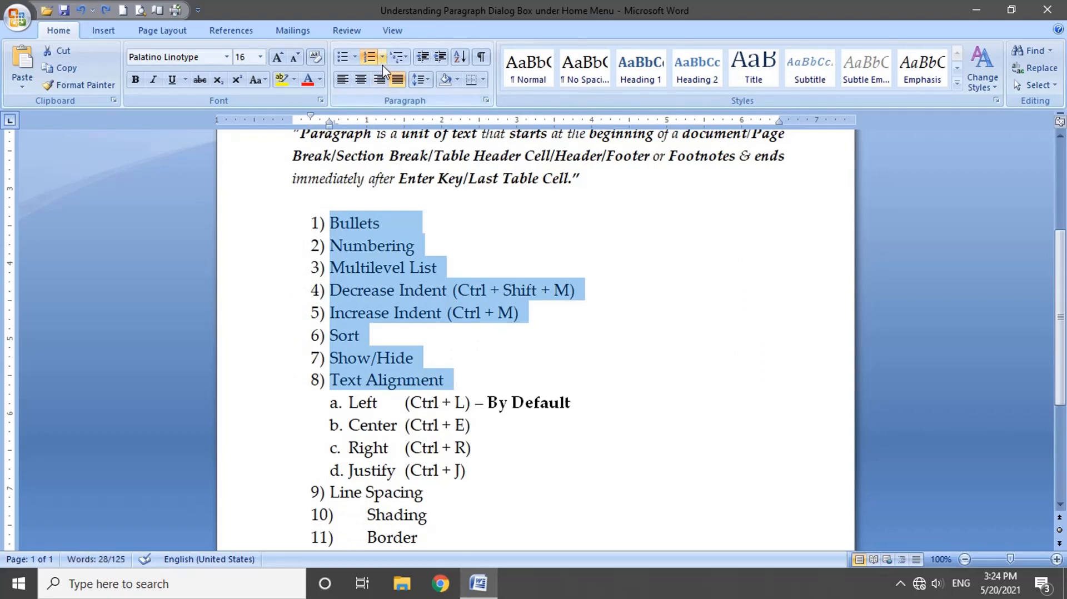
Define a new number format with the क,ख,ग number style for the numbered list, leaving its font settings as they are
click(382, 57)
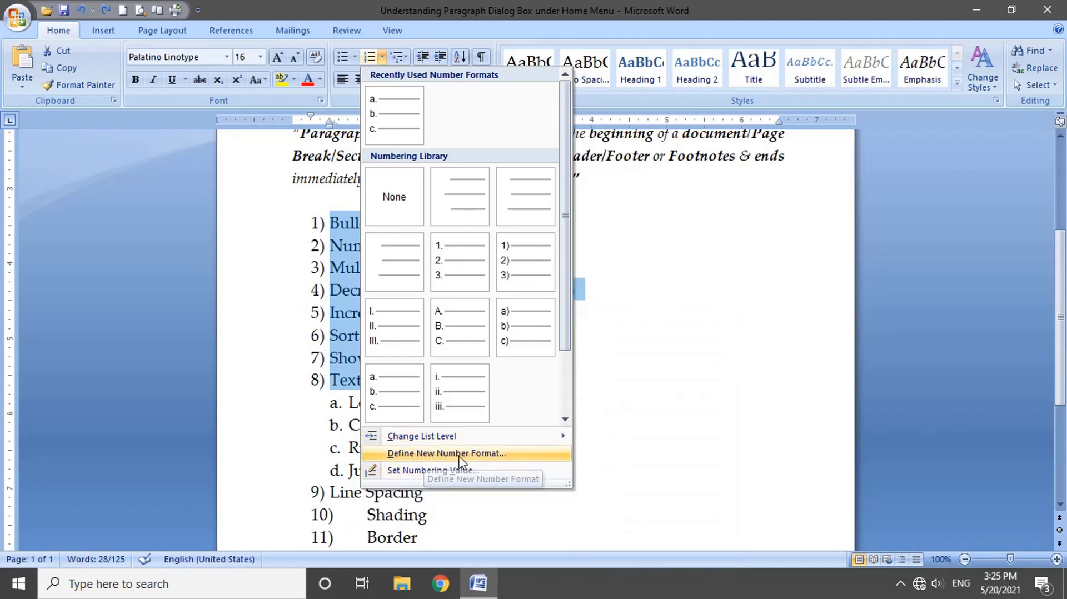
click(486, 461)
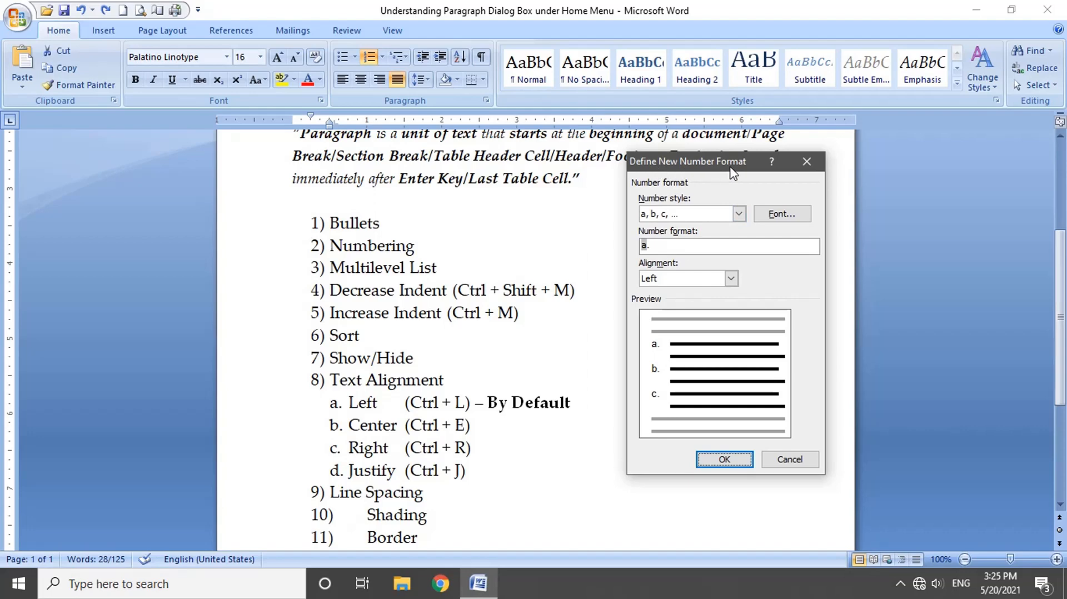
click(695, 205)
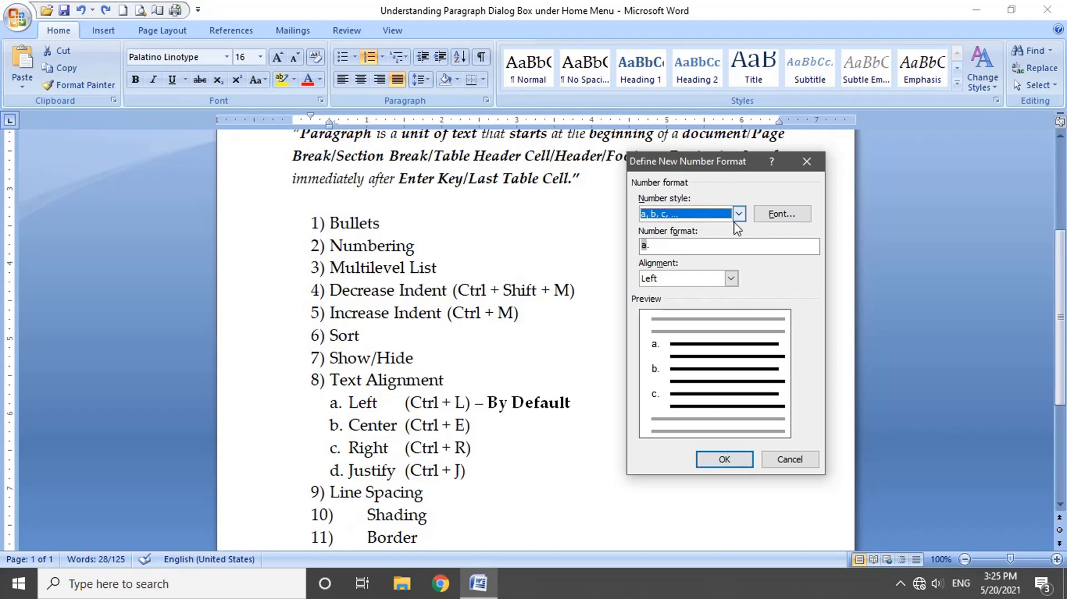
click(739, 214)
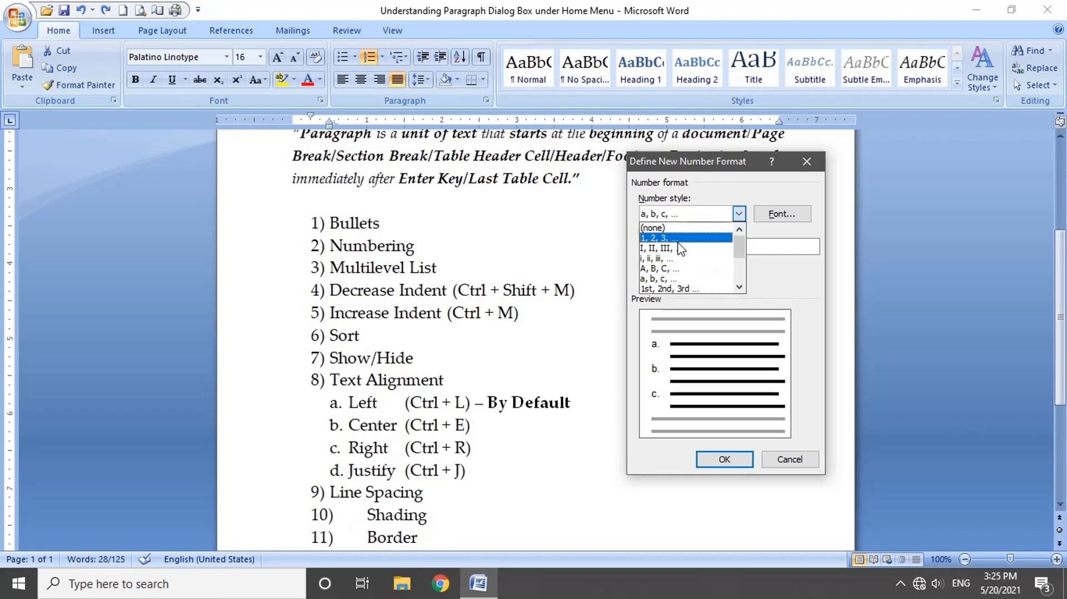
scroll(681, 250, down, 3)
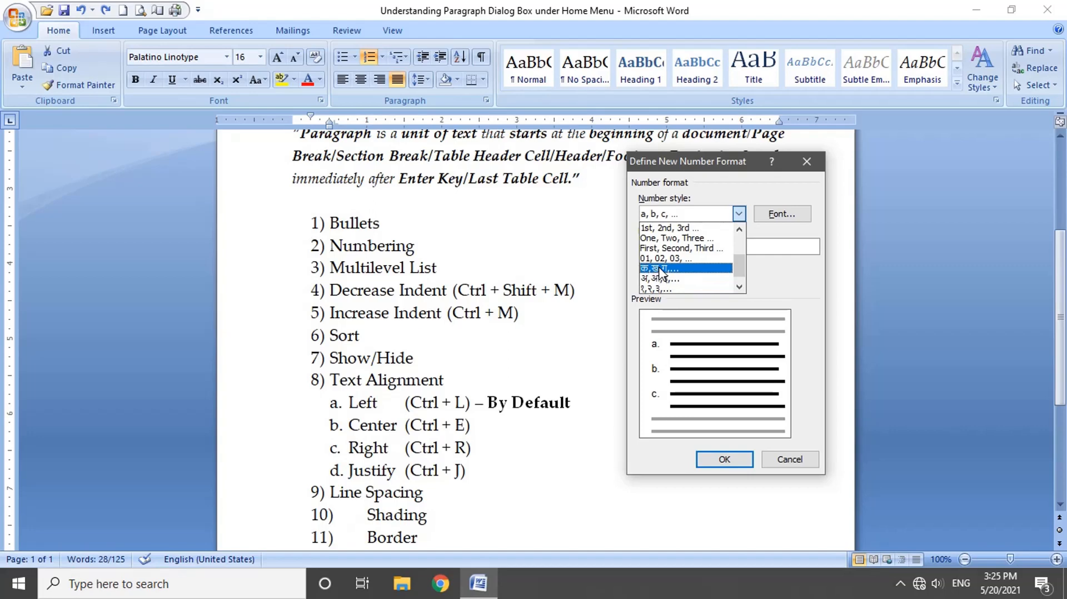
click(658, 269)
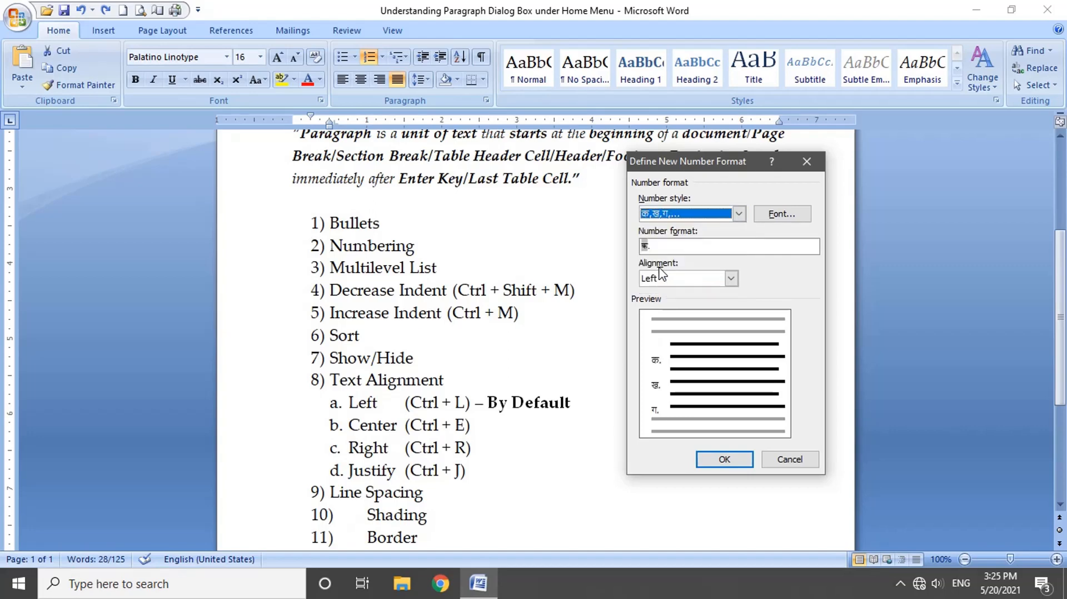
click(786, 218)
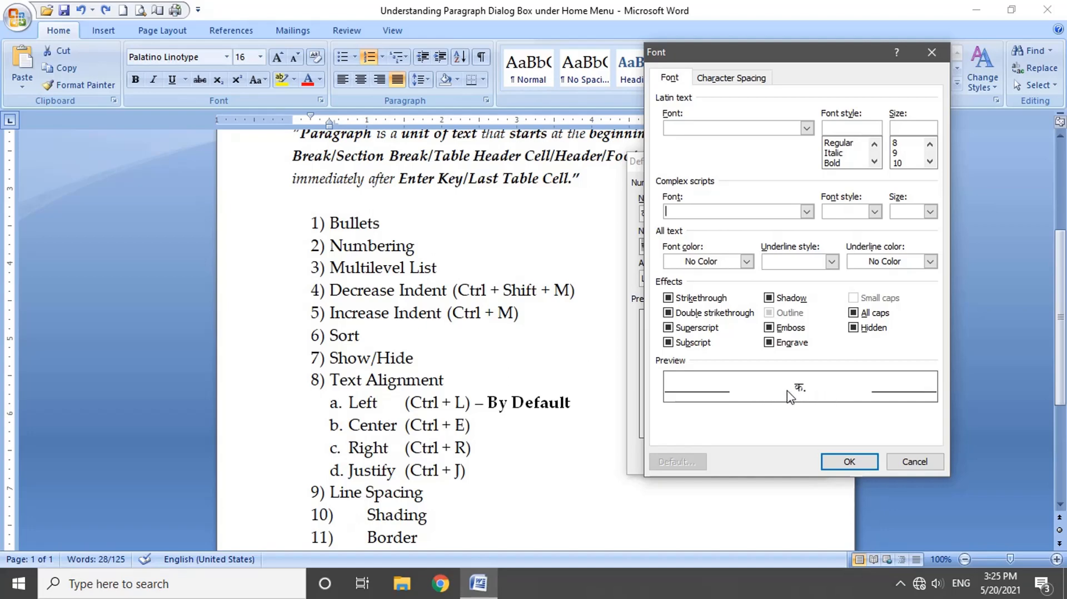
click(835, 463)
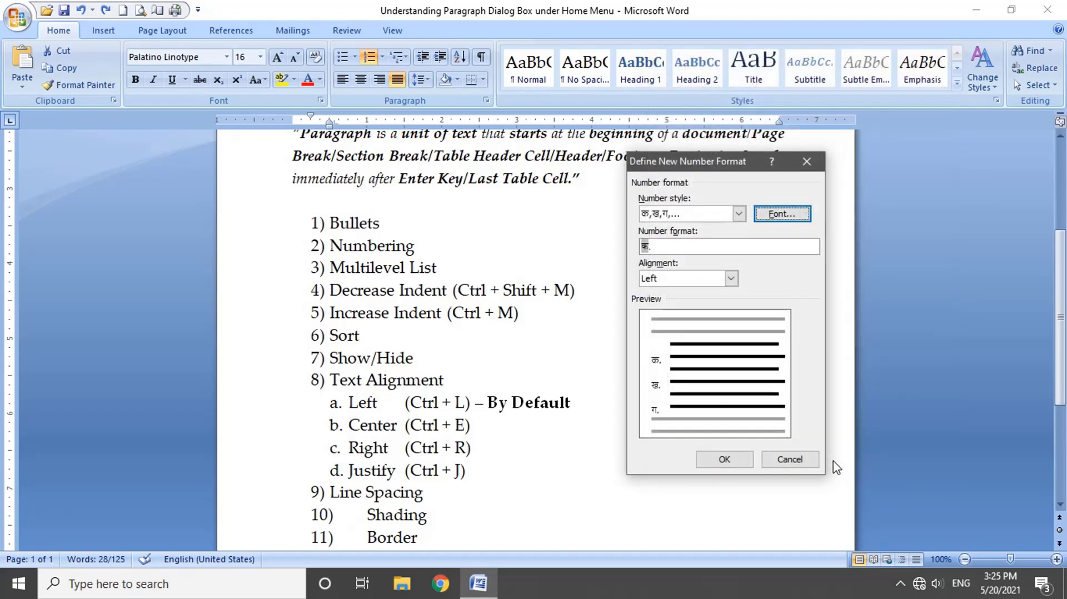
click(724, 460)
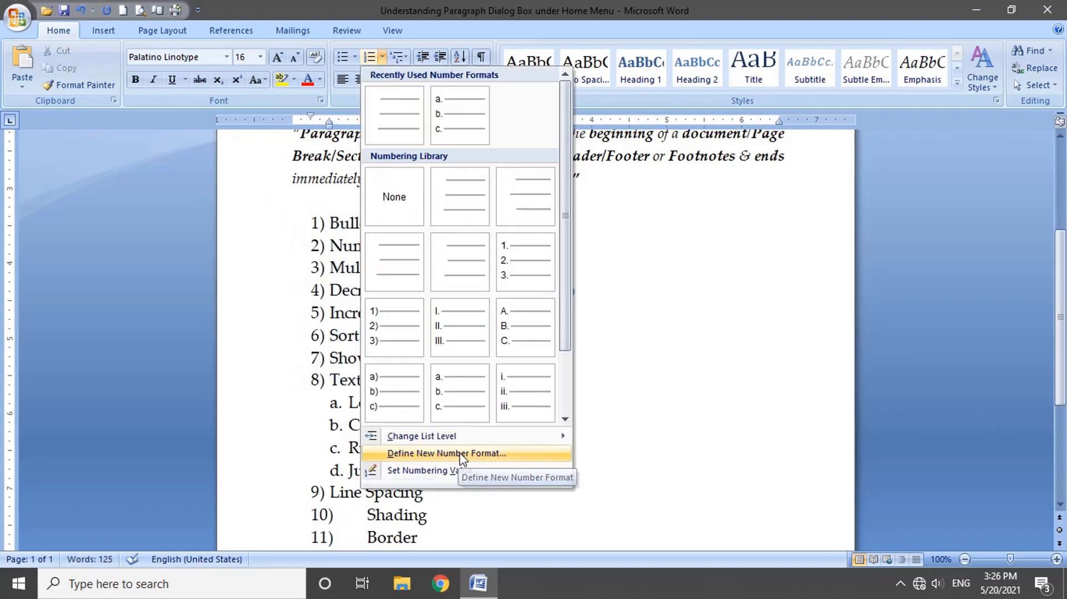
Define a number format in the क,ख,ग style with Centered alignment for the main list and check the renumbered items
click(674, 352)
click(383, 57)
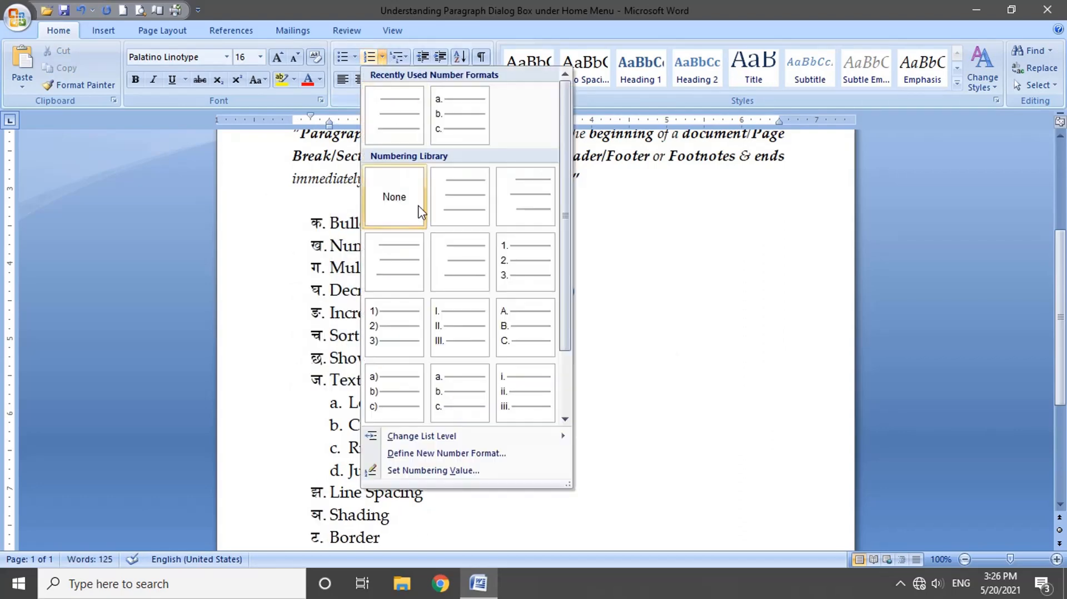
click(460, 453)
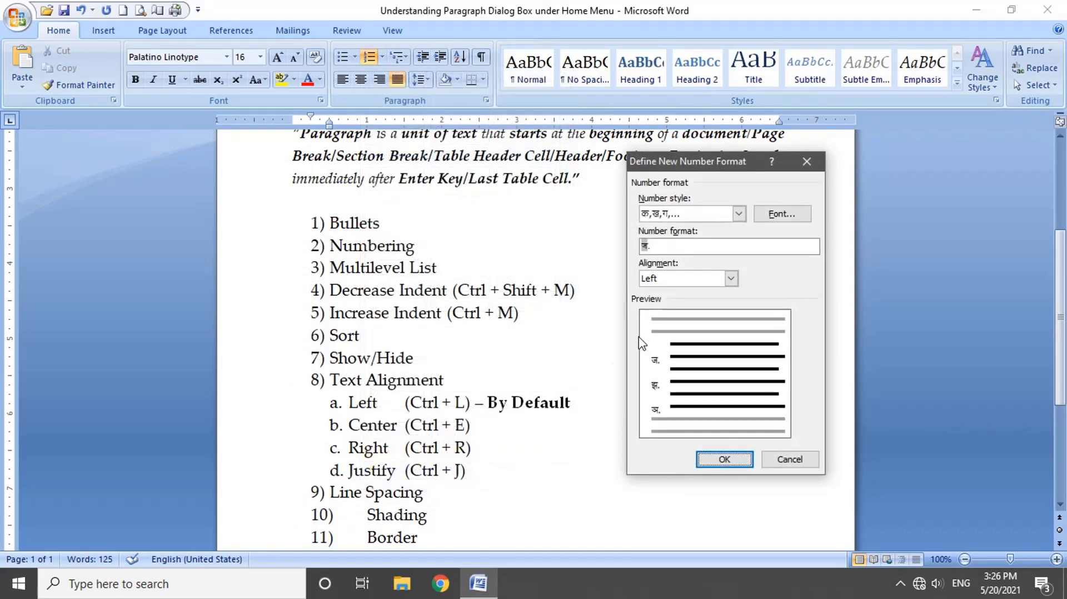
click(675, 281)
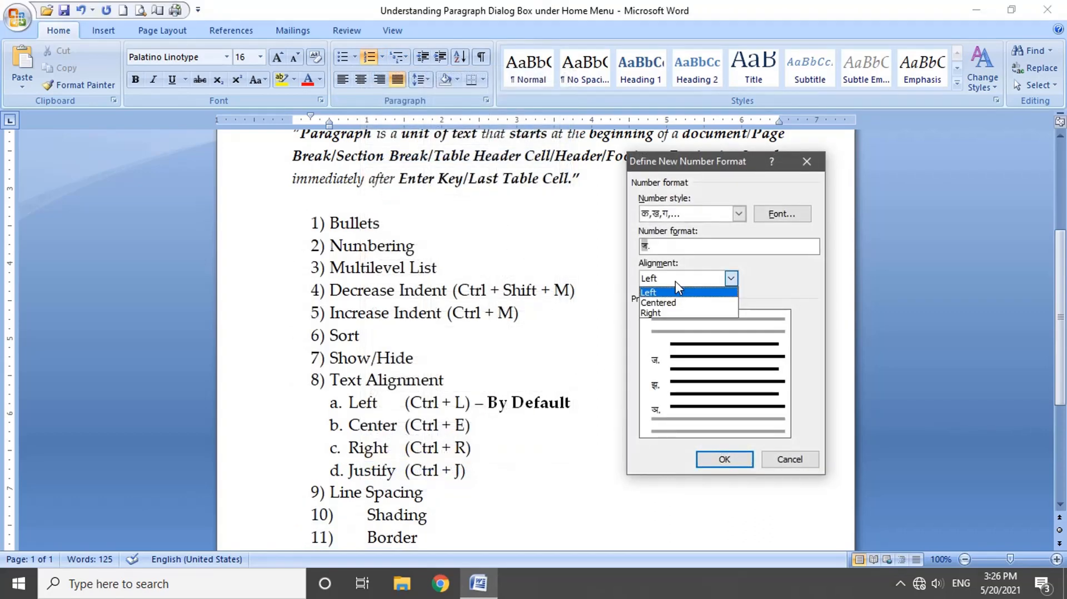
click(696, 303)
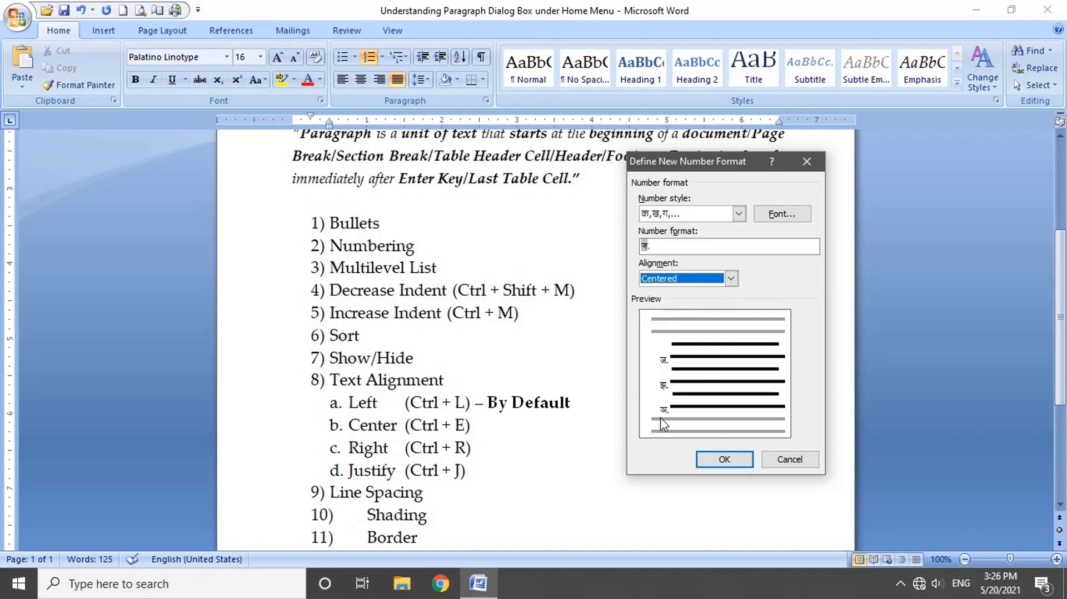
click(710, 465)
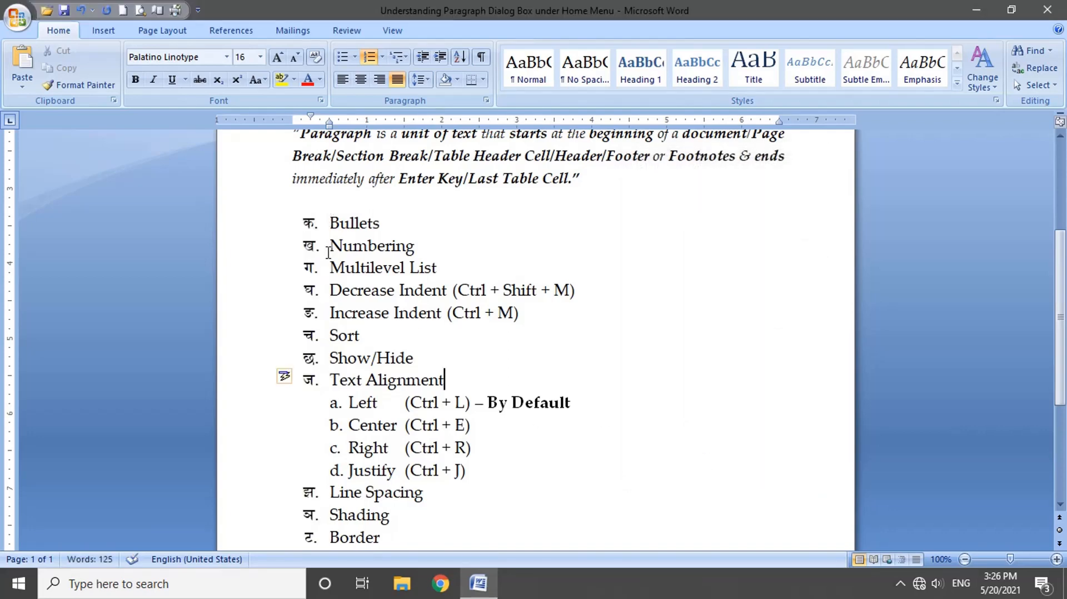
scroll(340, 458, down, 2)
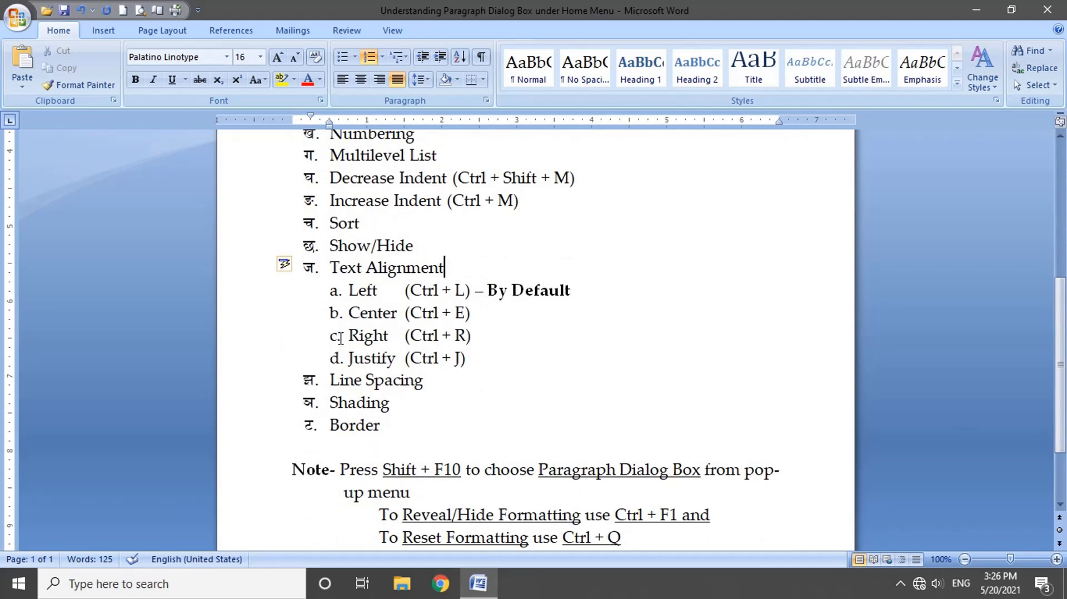
scroll(340, 338, up, 1)
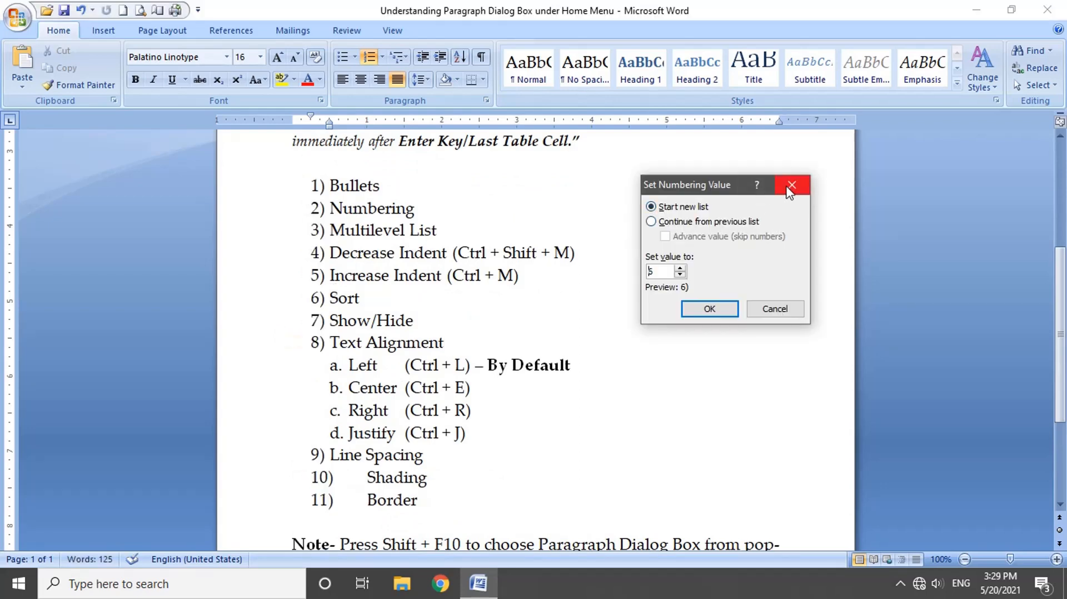
Examine the Set Numbering Value options for the Sort item, including Continue from previous list, without applying them
click(789, 186)
click(382, 57)
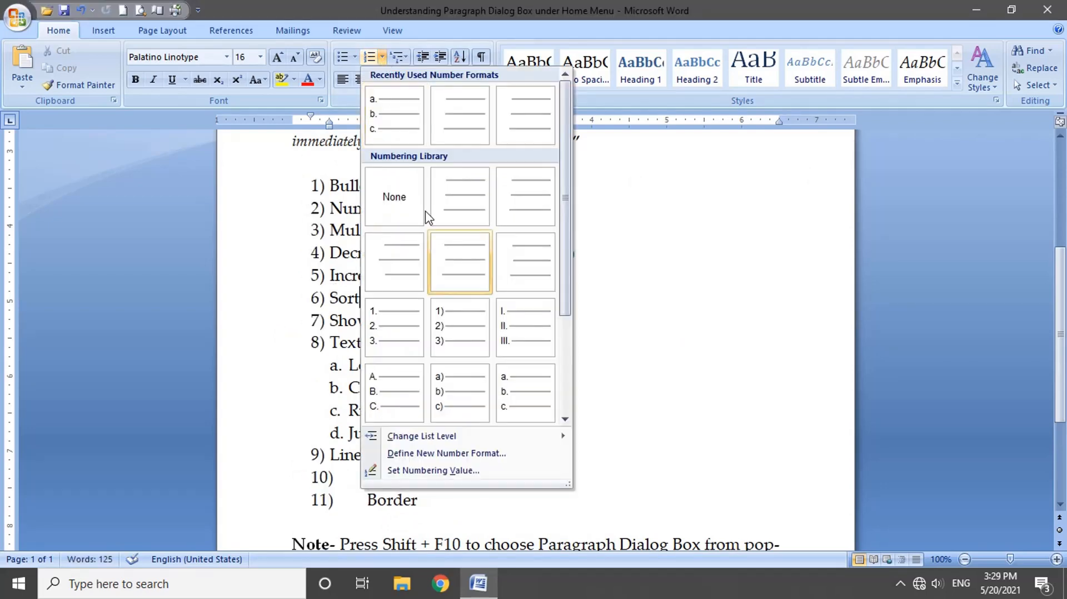
click(448, 472)
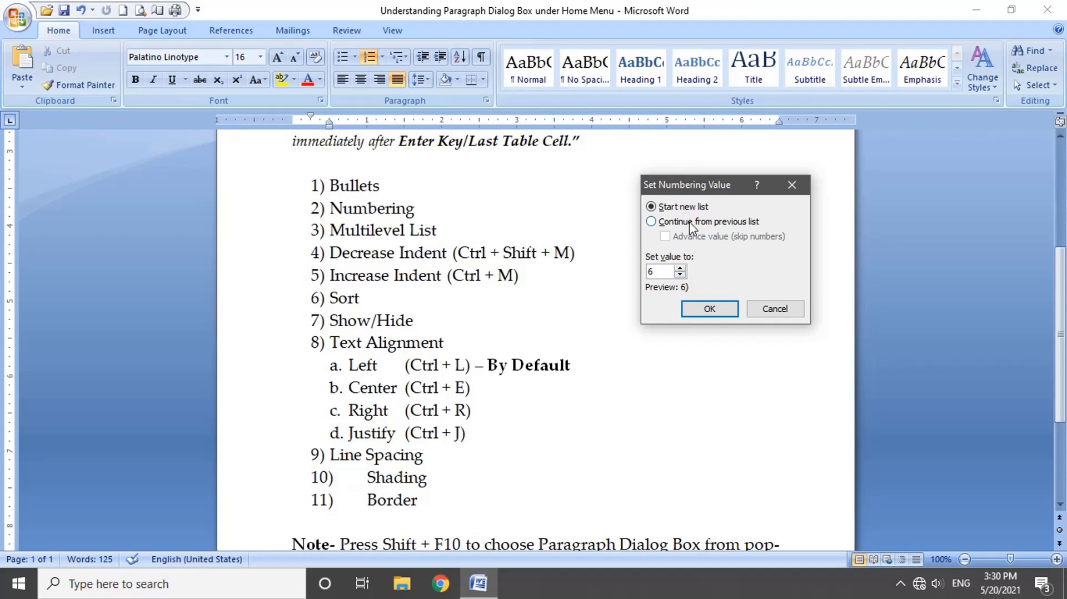
click(679, 268)
click(651, 223)
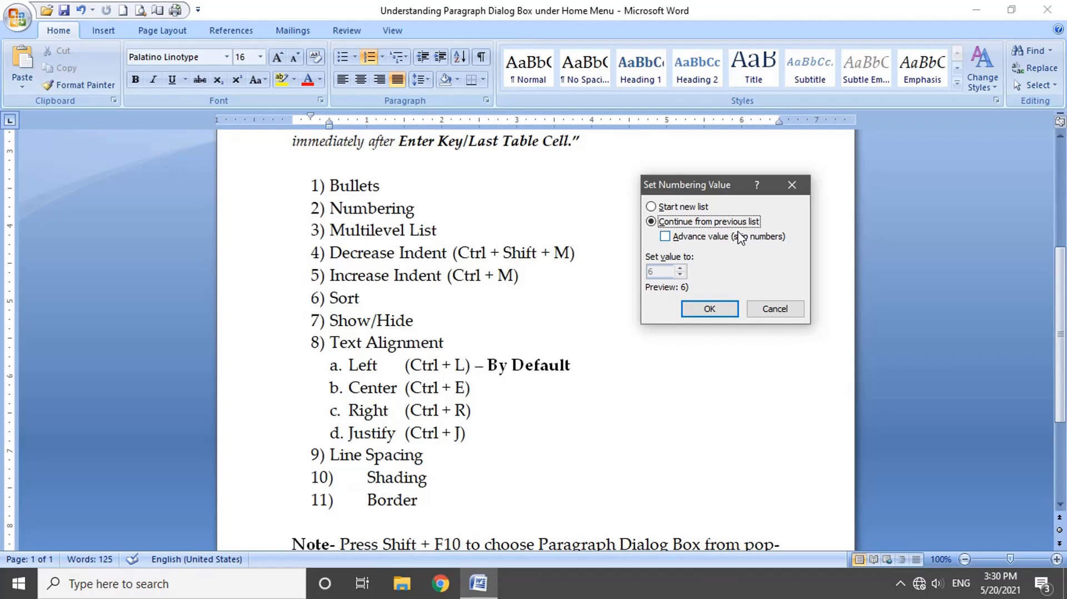
click(778, 309)
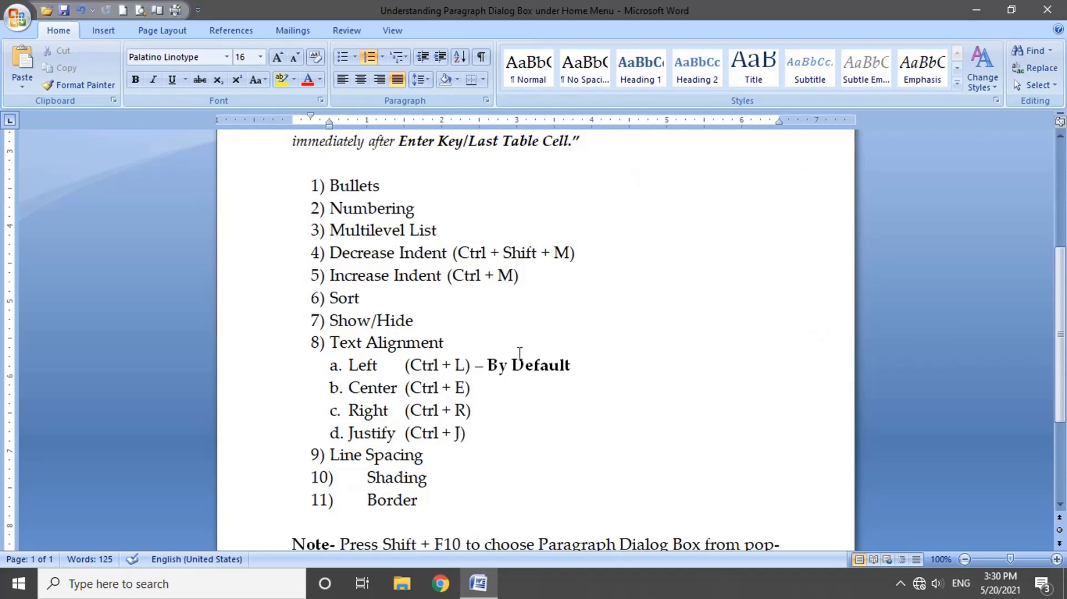
Examine the multilevel list library and its level and style commands for the numbered list without applying any
click(405, 58)
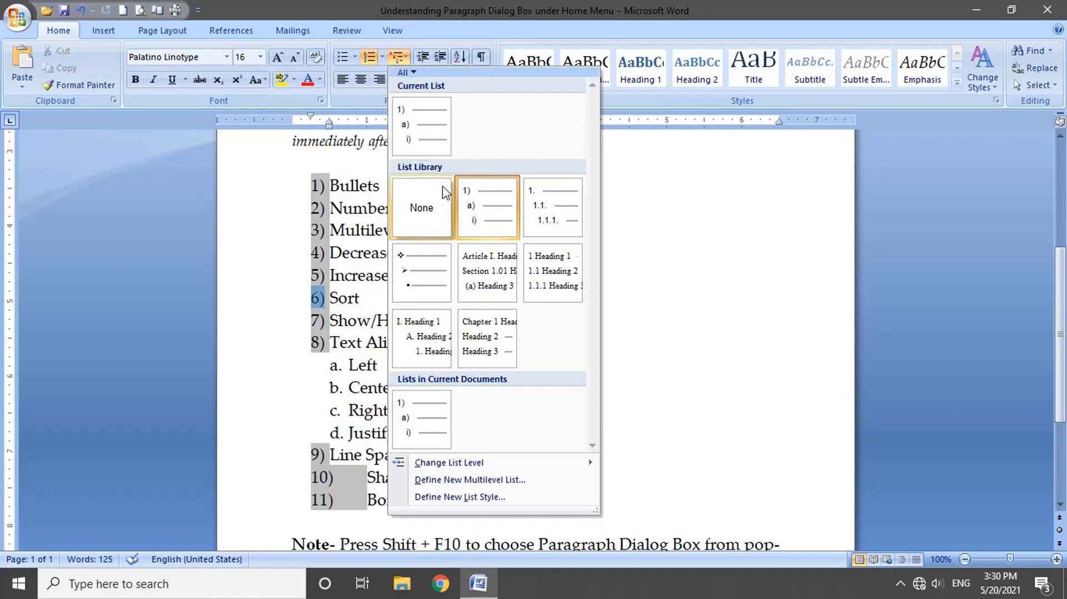
mouse_move(476, 215)
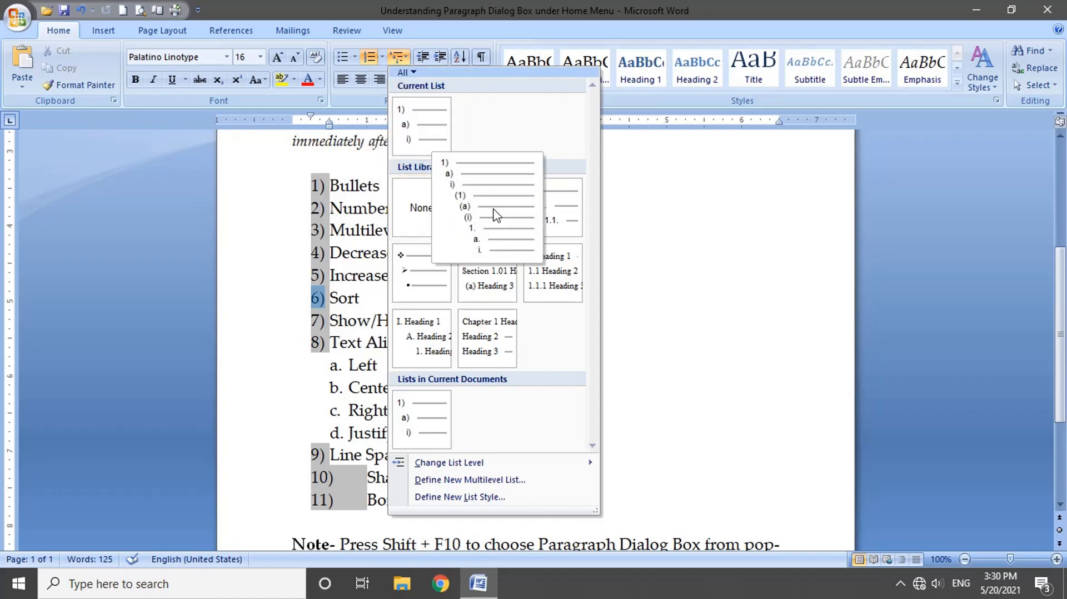
mouse_move(496, 284)
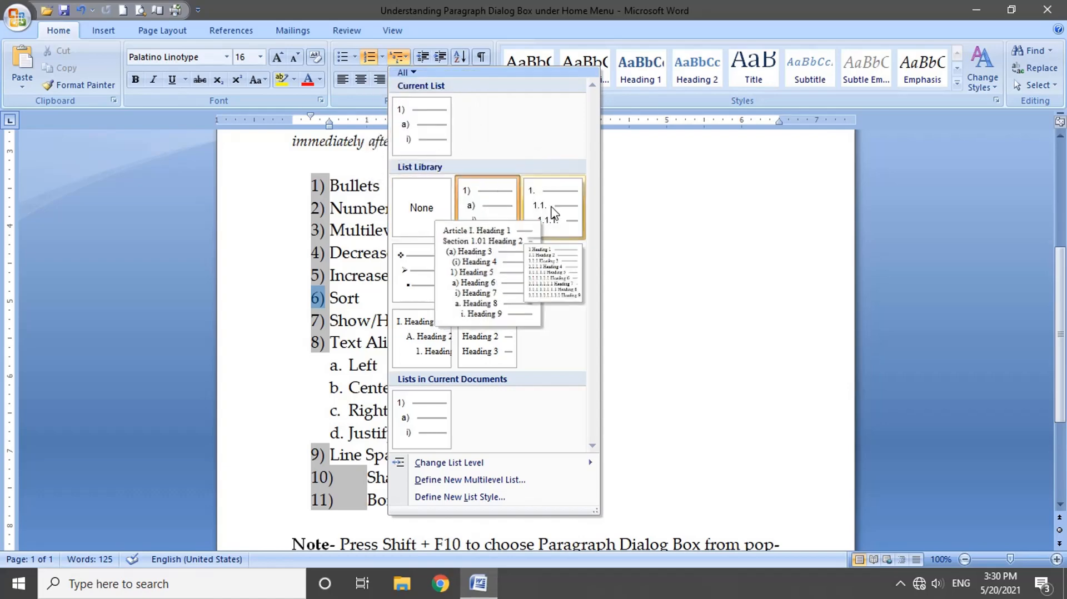
mouse_move(433, 267)
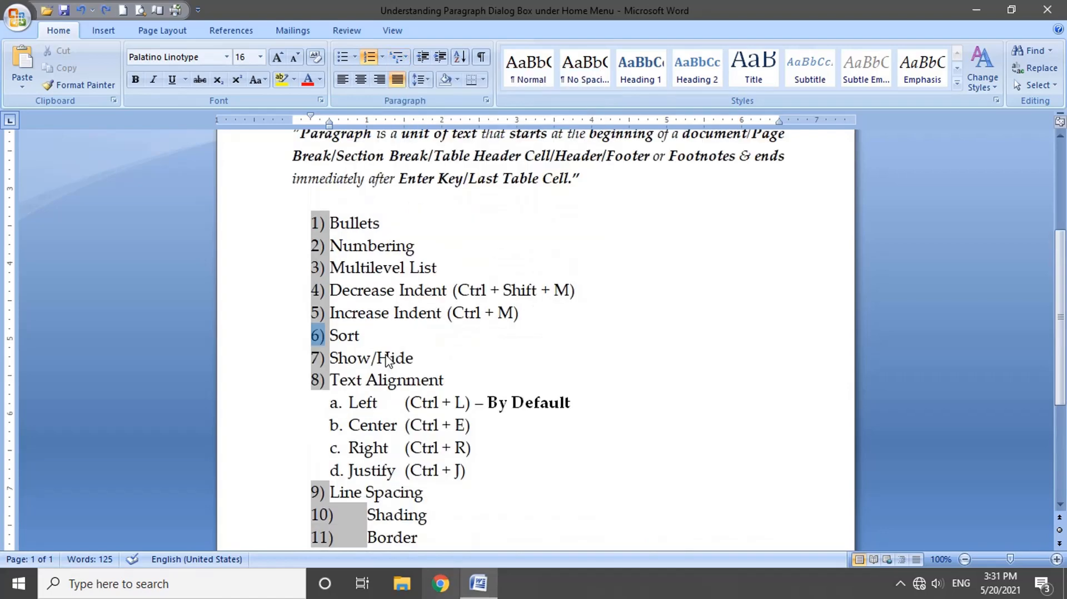
click(405, 60)
mouse_move(467, 463)
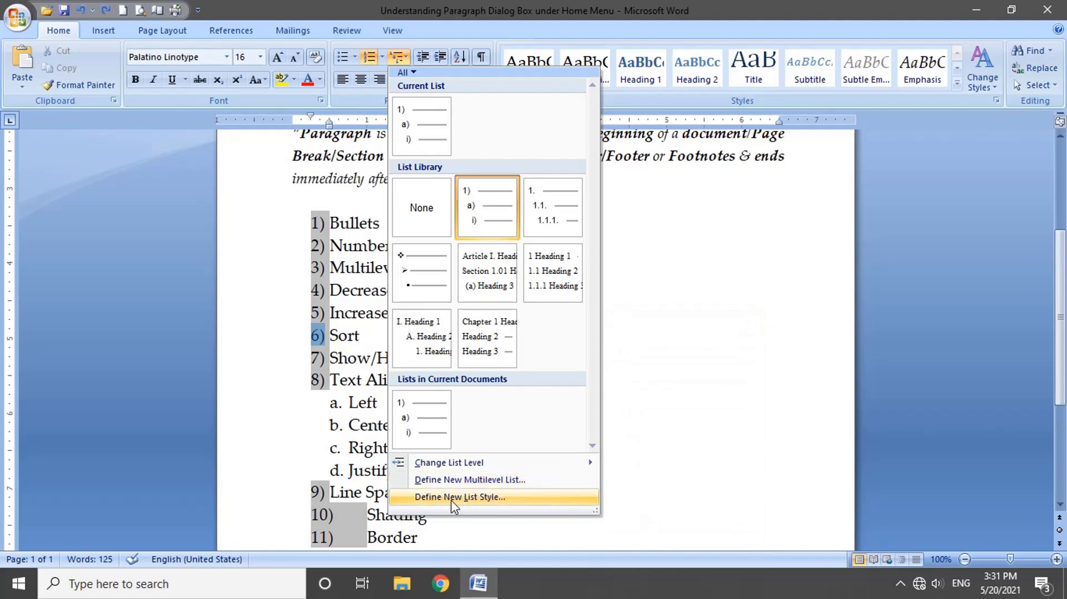
click(429, 28)
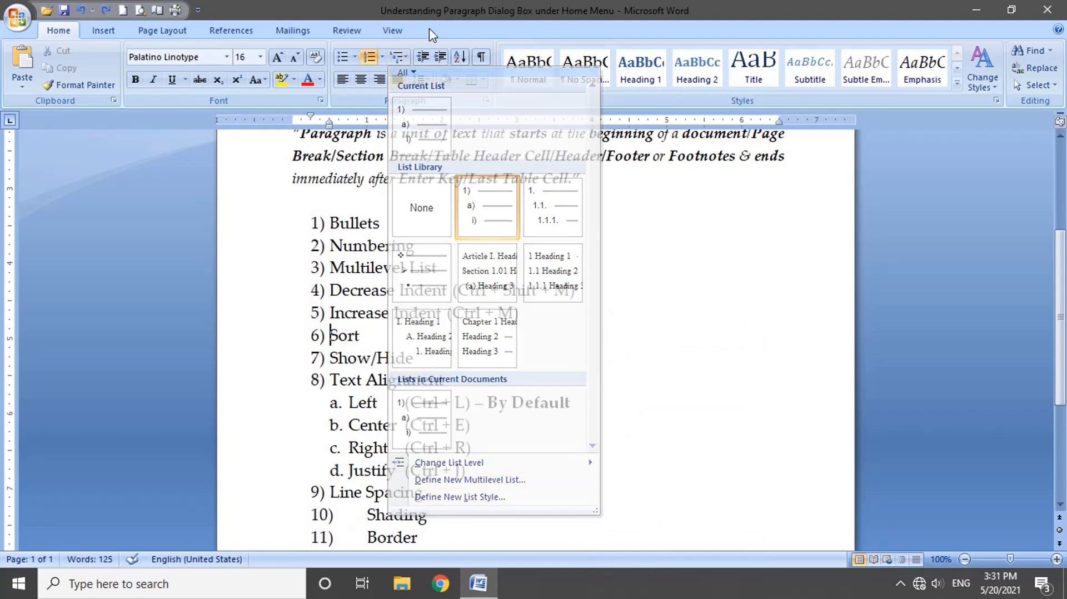
drag(345, 292, 439, 292)
drag(337, 315, 433, 324)
click(411, 311)
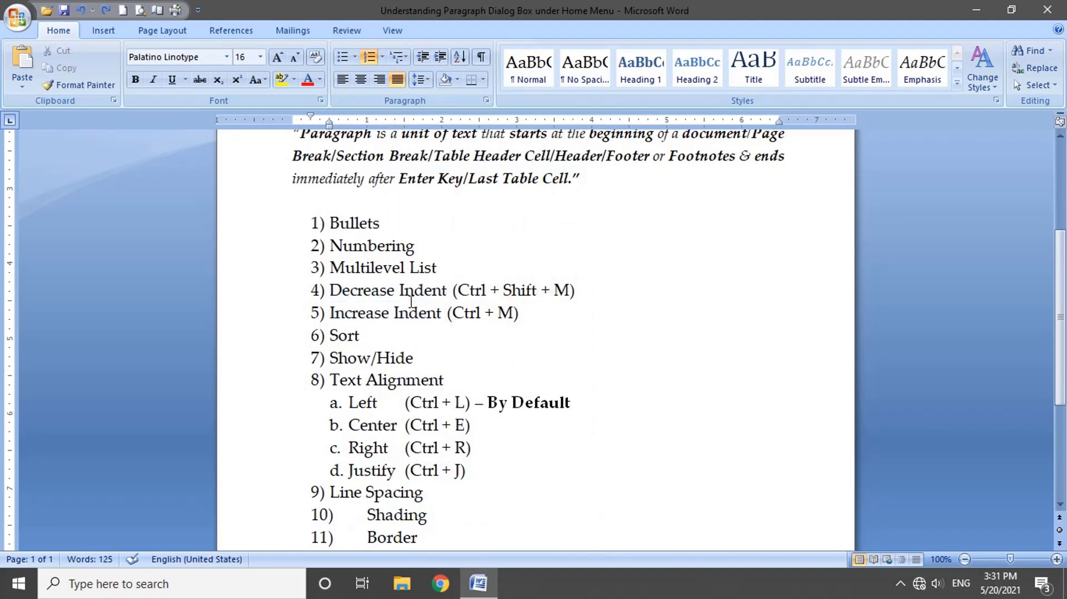
drag(291, 118, 291, 118)
drag(778, 120, 779, 120)
click(315, 225)
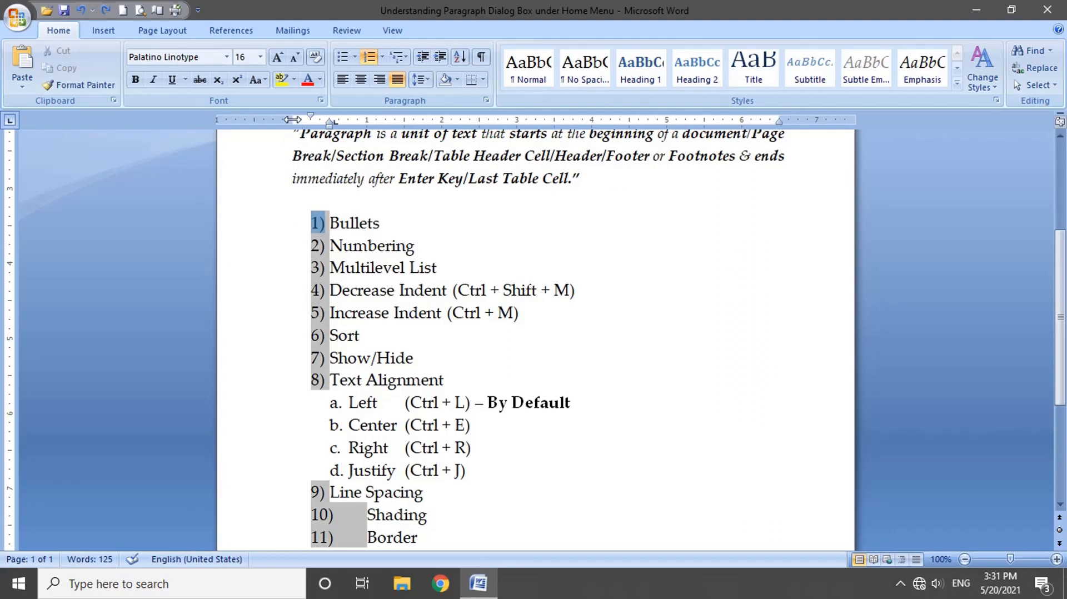
drag(291, 119, 291, 119)
Increase the indent of the whole list from Bullets to Border by seven levels
drag(329, 222, 439, 545)
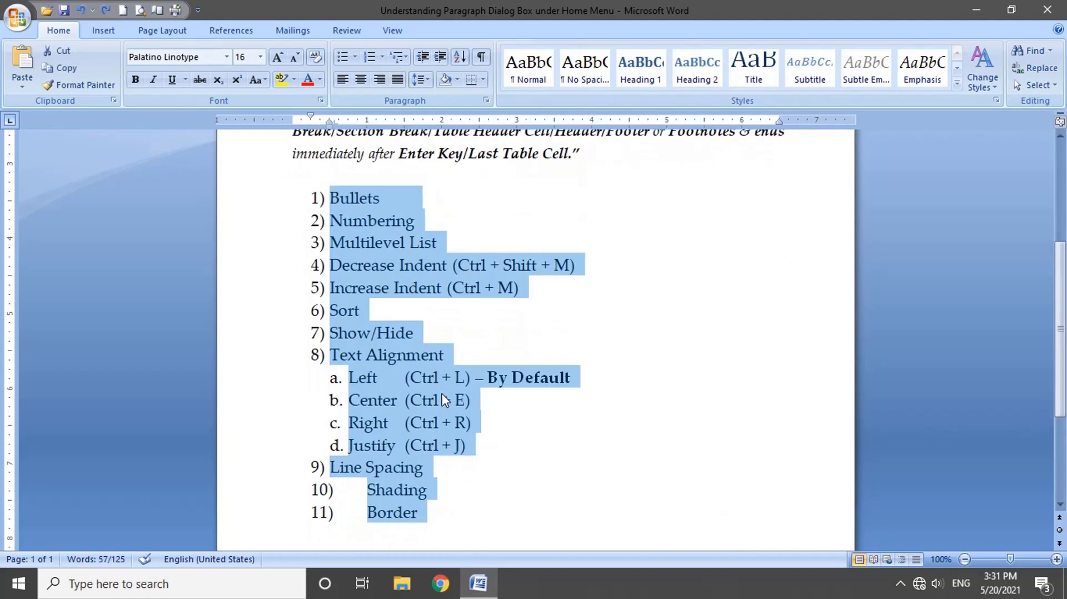
click(289, 276)
drag(270, 205, 266, 510)
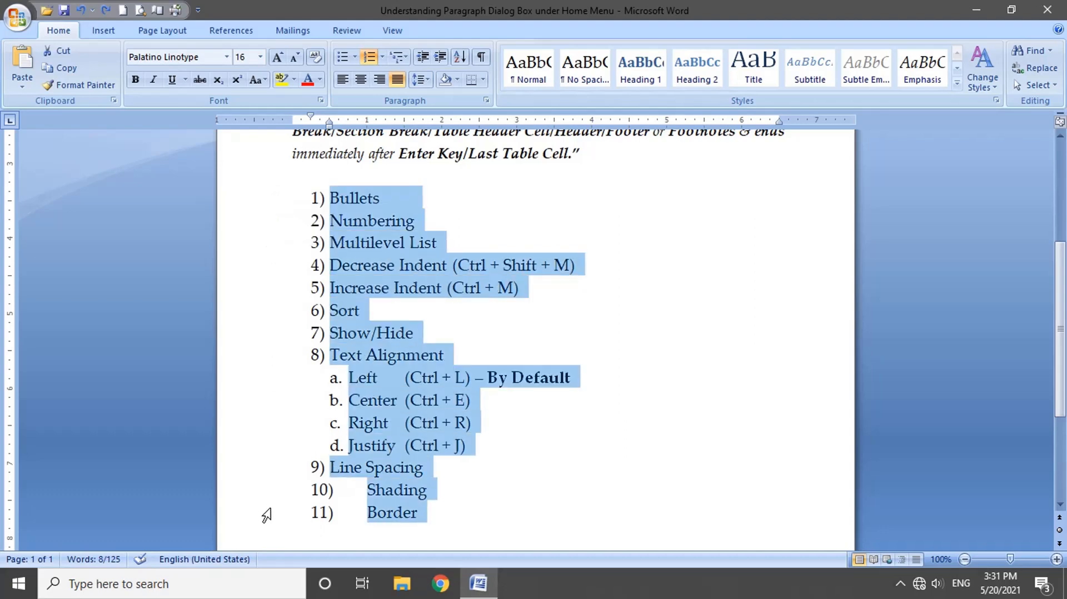
click(440, 58)
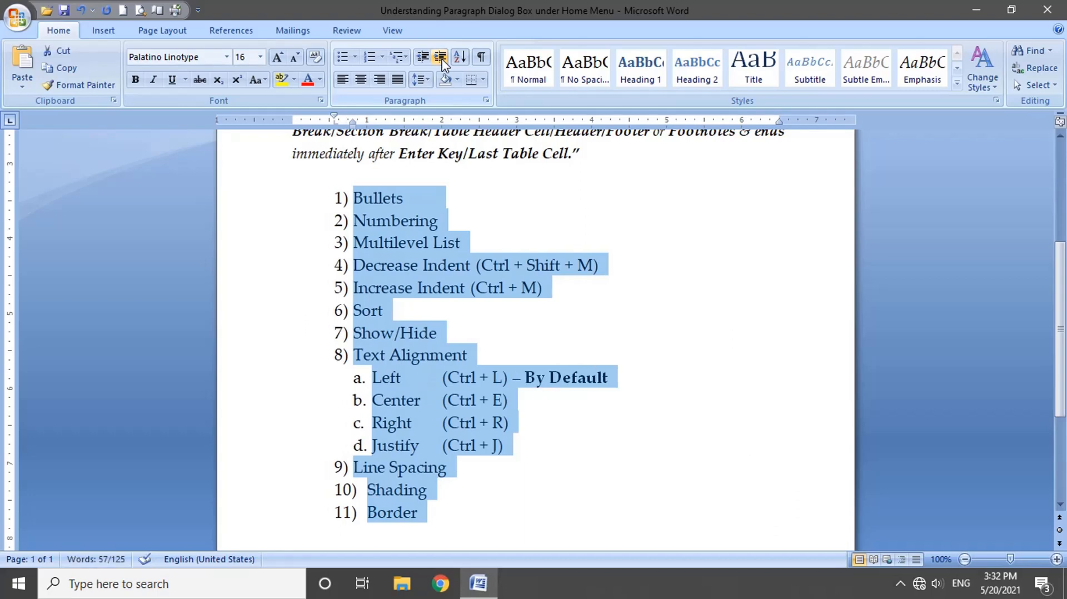
click(441, 60)
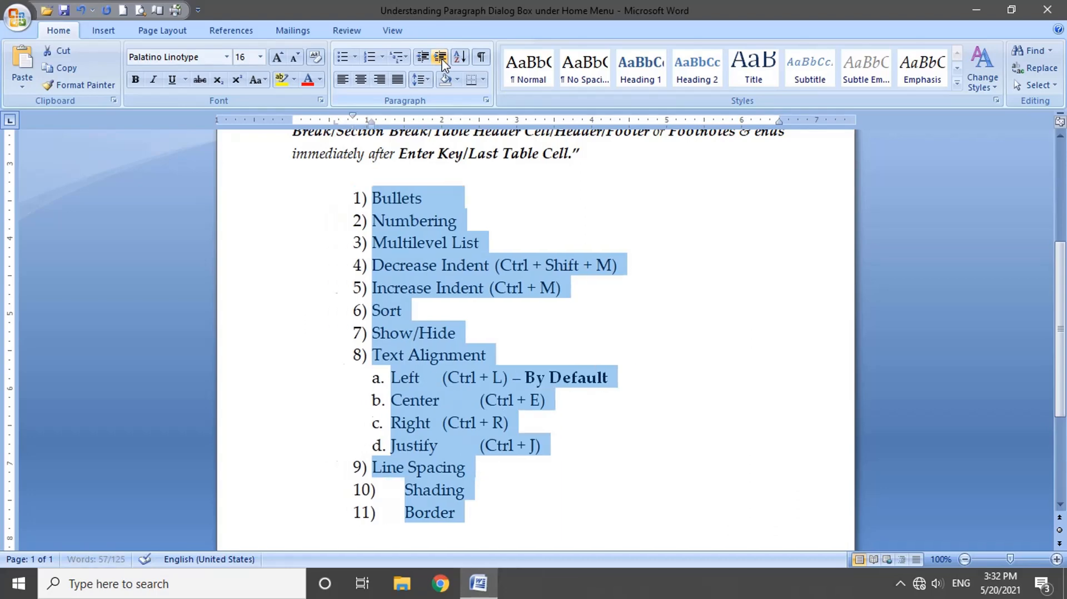
click(442, 60)
click(441, 60)
click(442, 59)
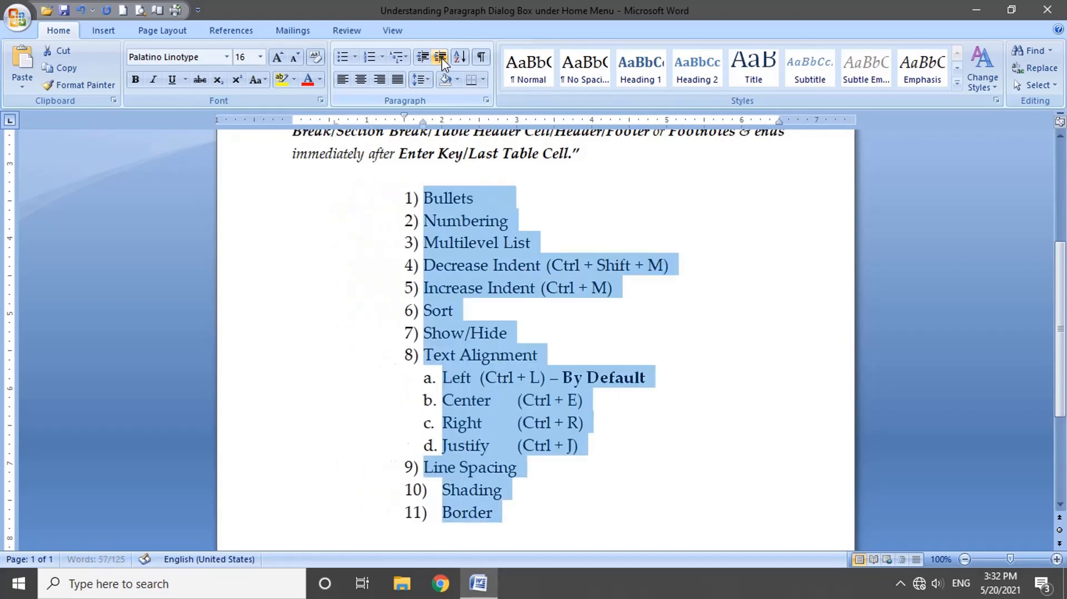
click(442, 60)
click(442, 59)
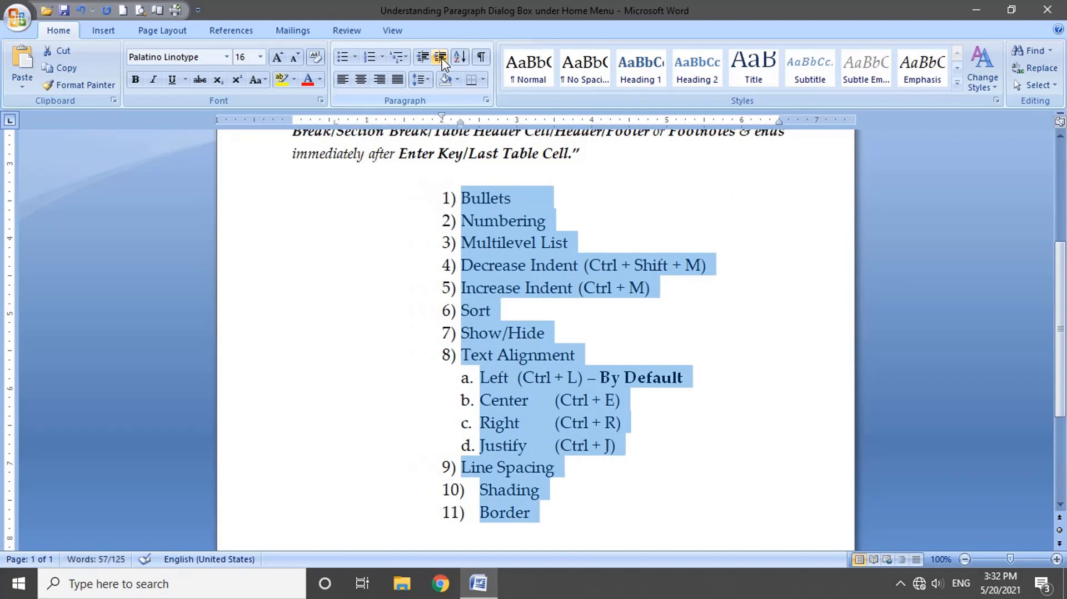
Decrease the whole list's indent back to the page margin in stages and raise it again by one level
click(425, 58)
click(425, 57)
click(425, 57)
click(426, 58)
click(425, 57)
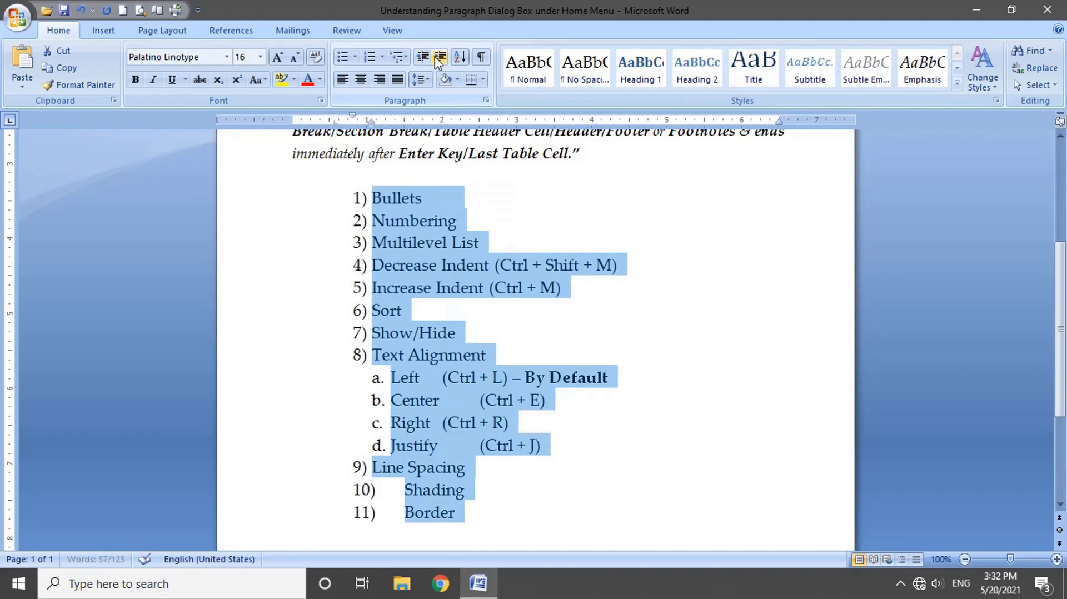
click(435, 57)
click(435, 56)
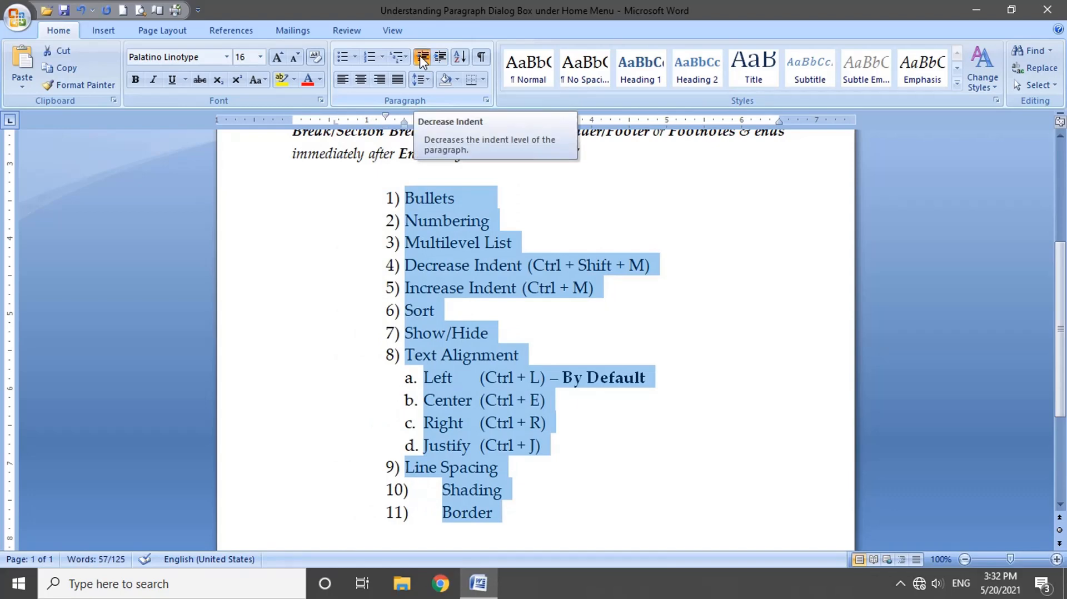
click(419, 55)
click(419, 55)
click(419, 55)
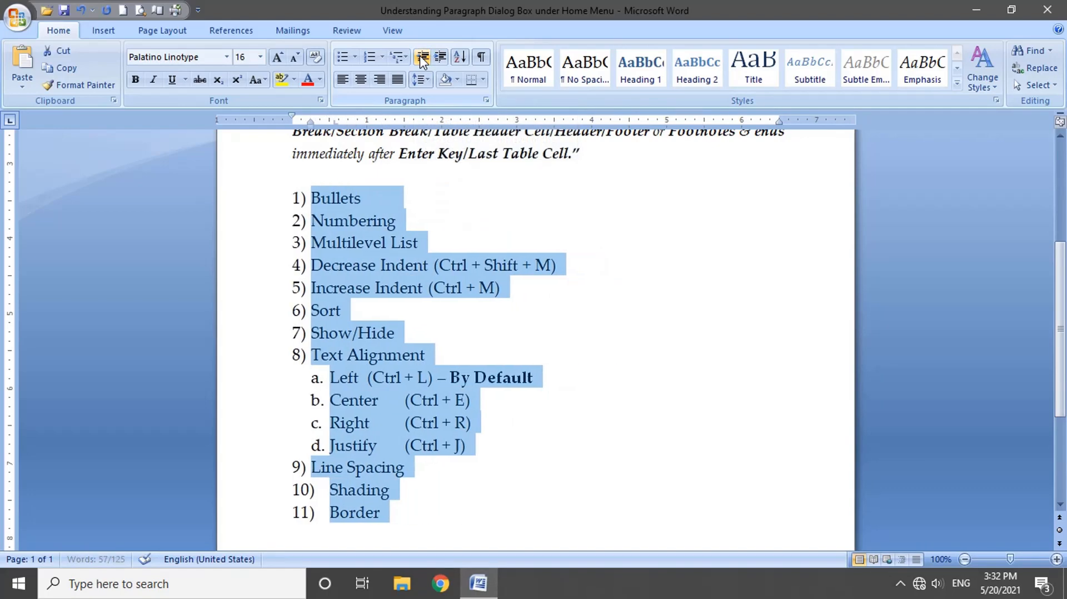
click(440, 57)
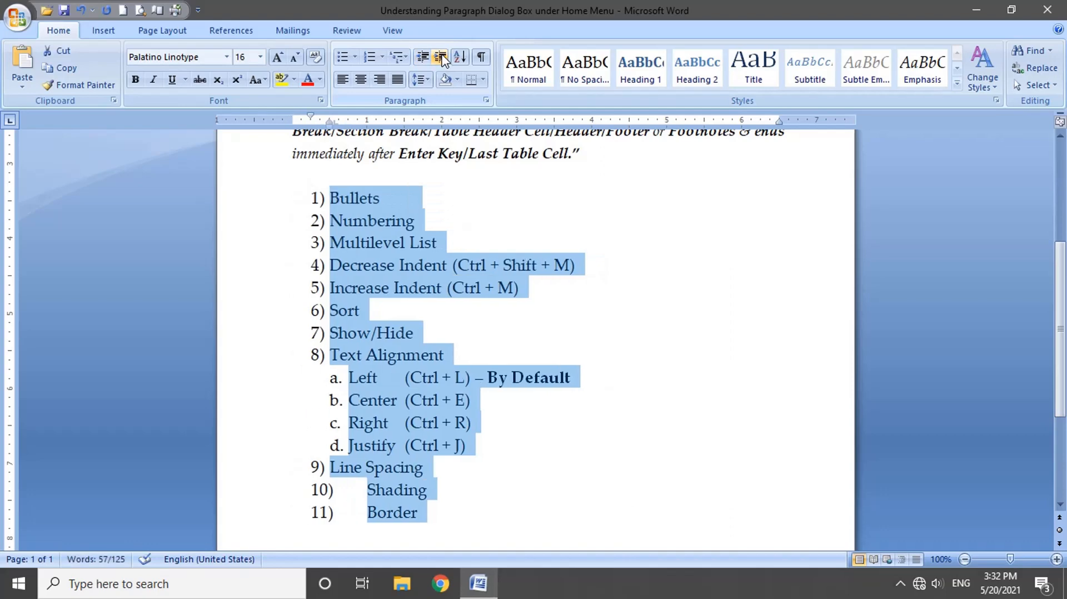
Increase the indent of the italic paragraph definition by four levels and decrease it by three
scroll(474, 214, up, 2)
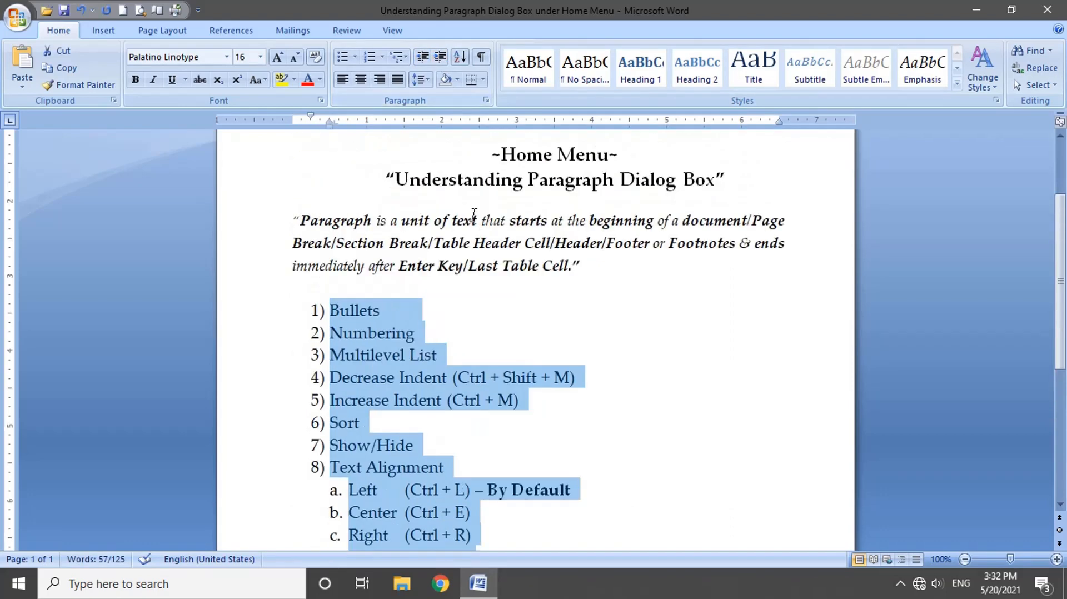
drag(604, 272, 300, 220)
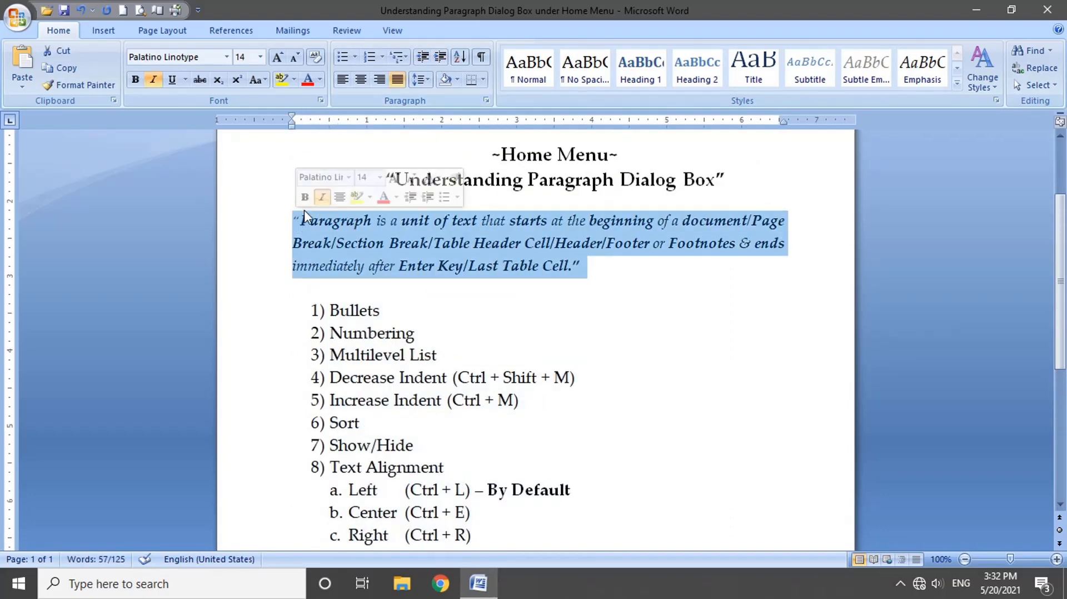
click(440, 56)
click(440, 56)
click(440, 57)
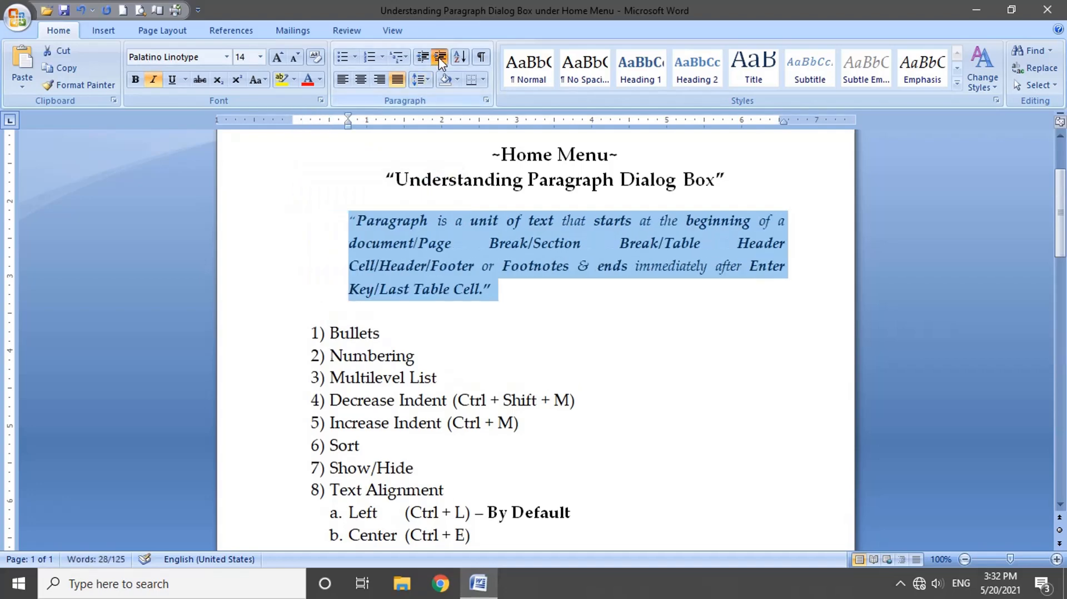
click(440, 58)
click(422, 58)
click(423, 58)
click(422, 59)
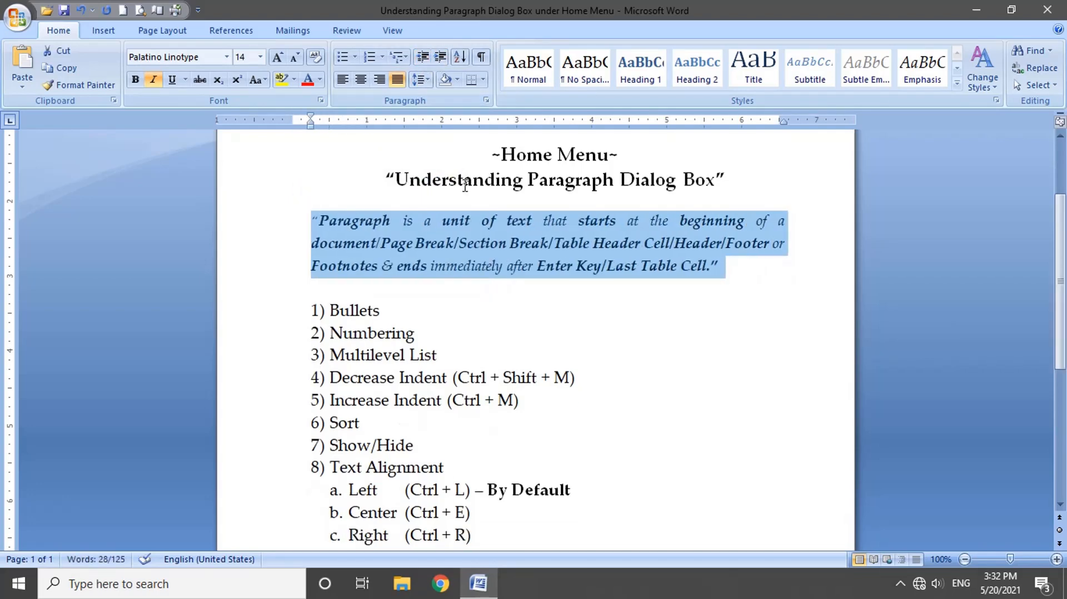
Remove the numbering from the eight items from Bullets to Text Alignment by applying the None bullet
drag(370, 424, 330, 423)
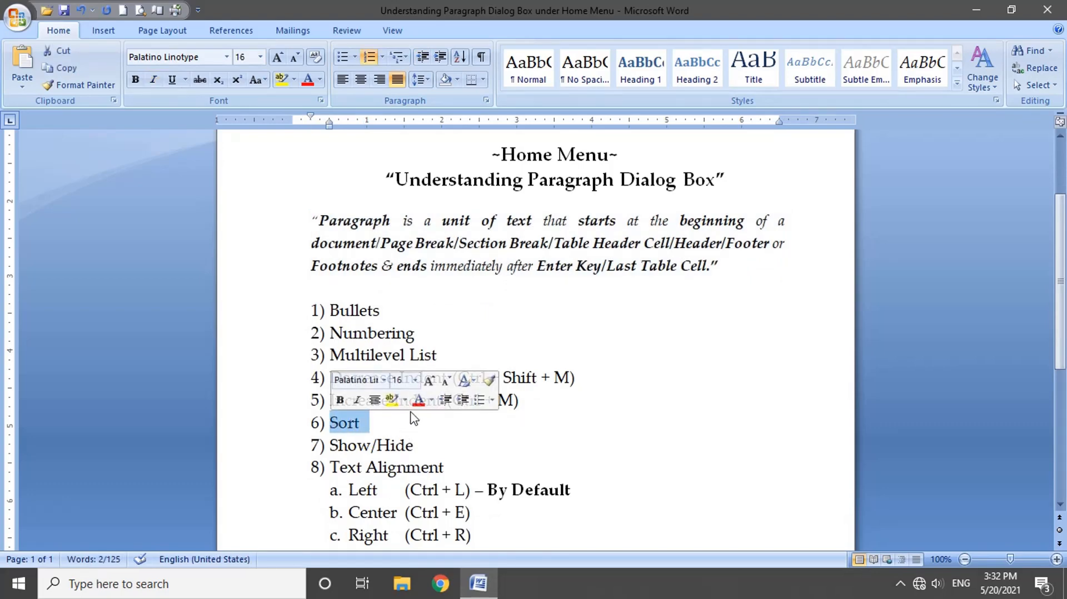
drag(447, 467, 332, 311)
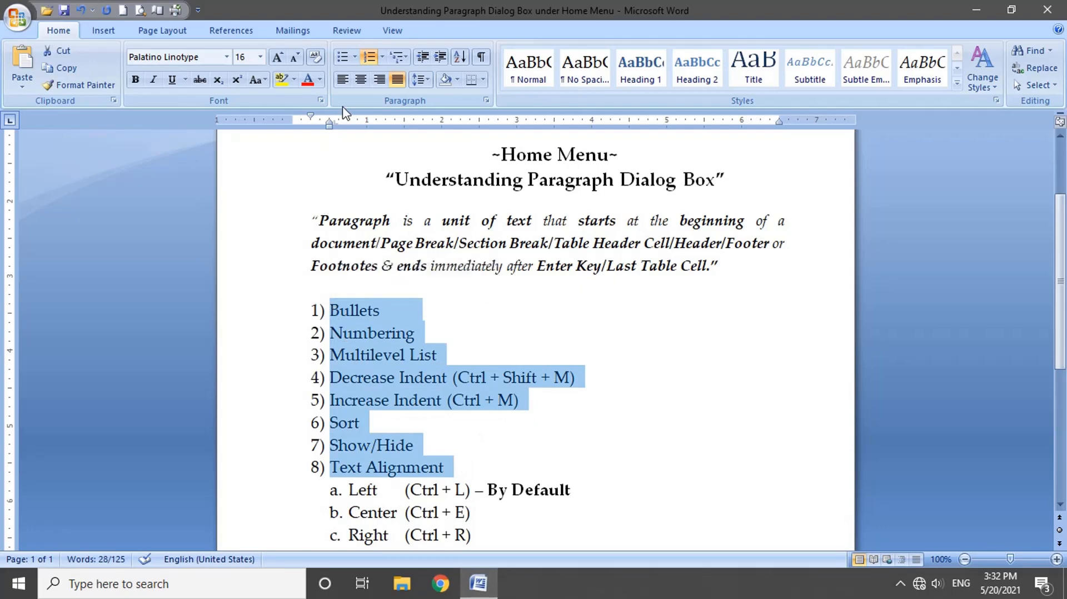
click(354, 57)
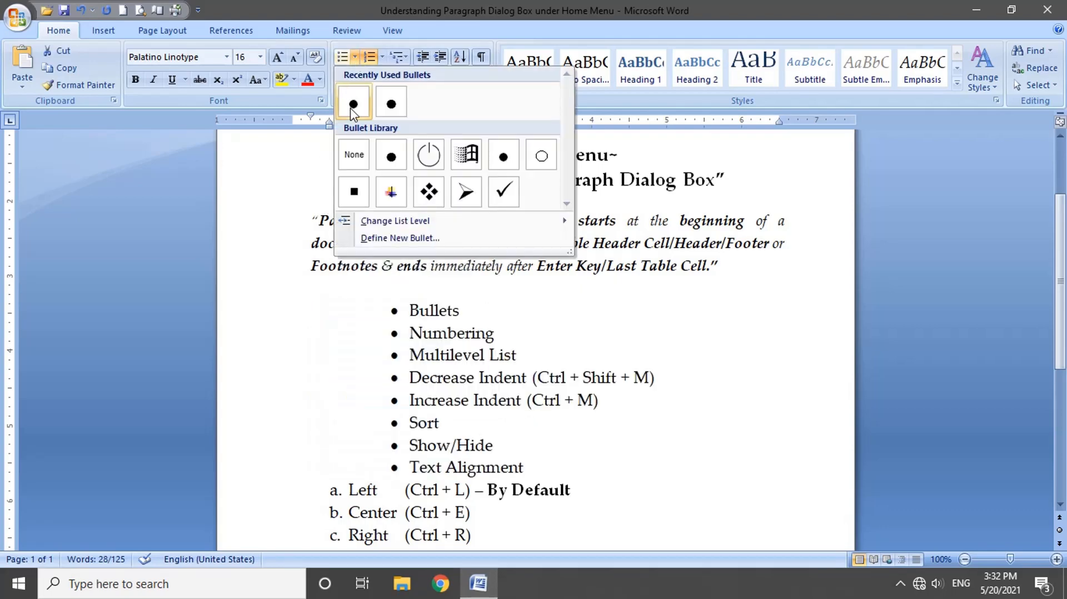
click(354, 155)
Sort the items from Bullets to Text Alignment by paragraphs as text in ascending order
drag(442, 469, 312, 310)
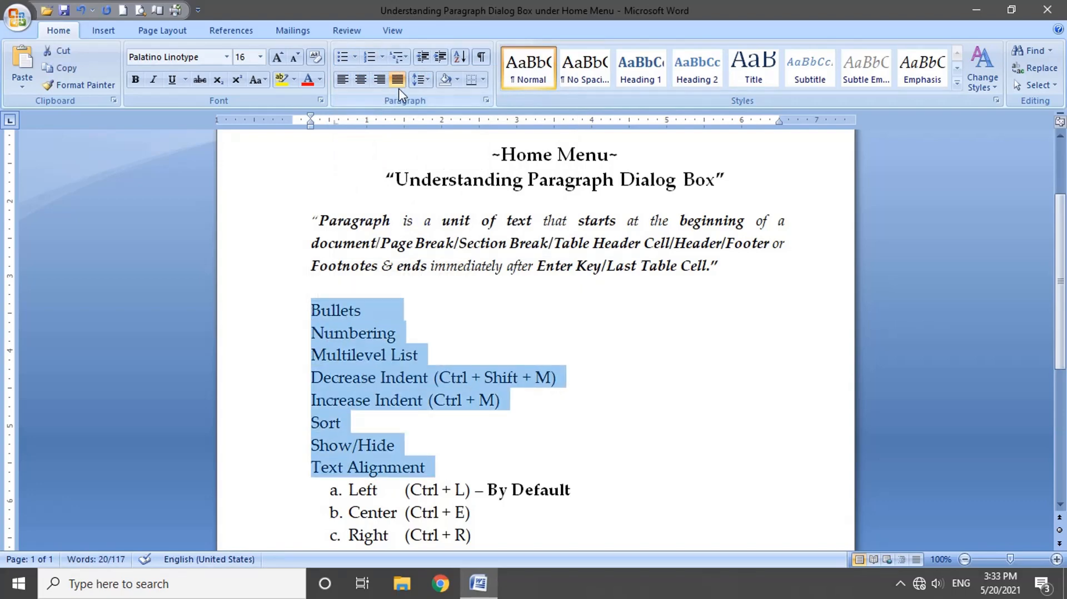
click(460, 59)
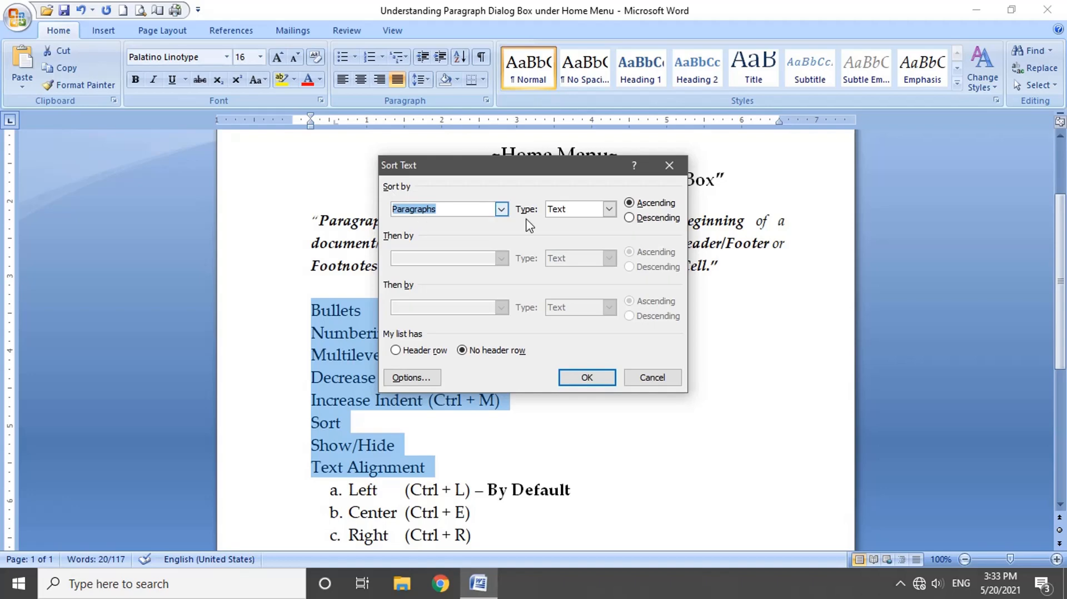
click(608, 210)
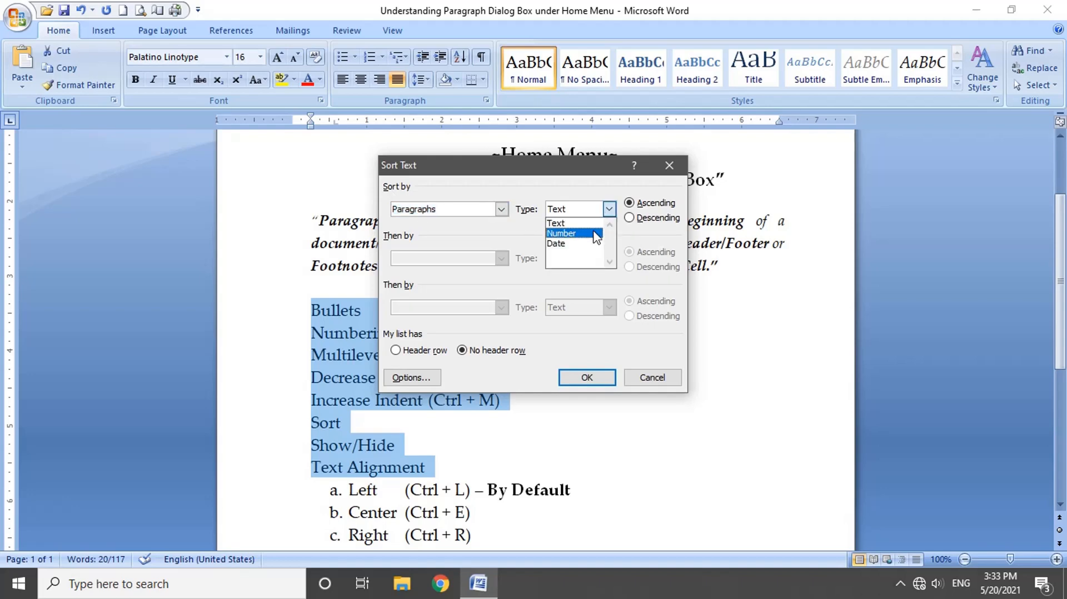
click(589, 223)
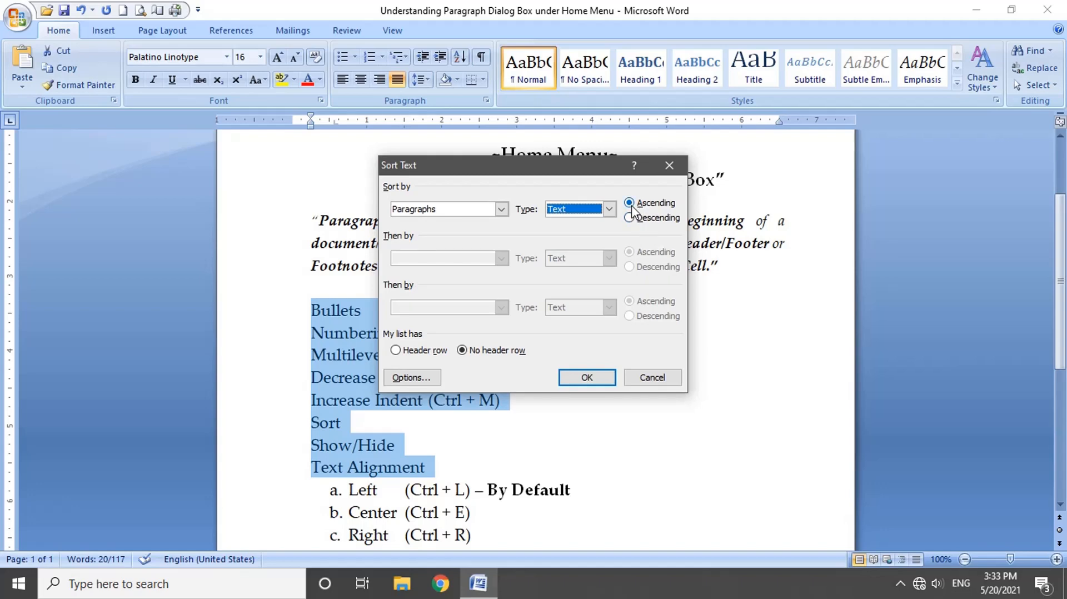
click(602, 381)
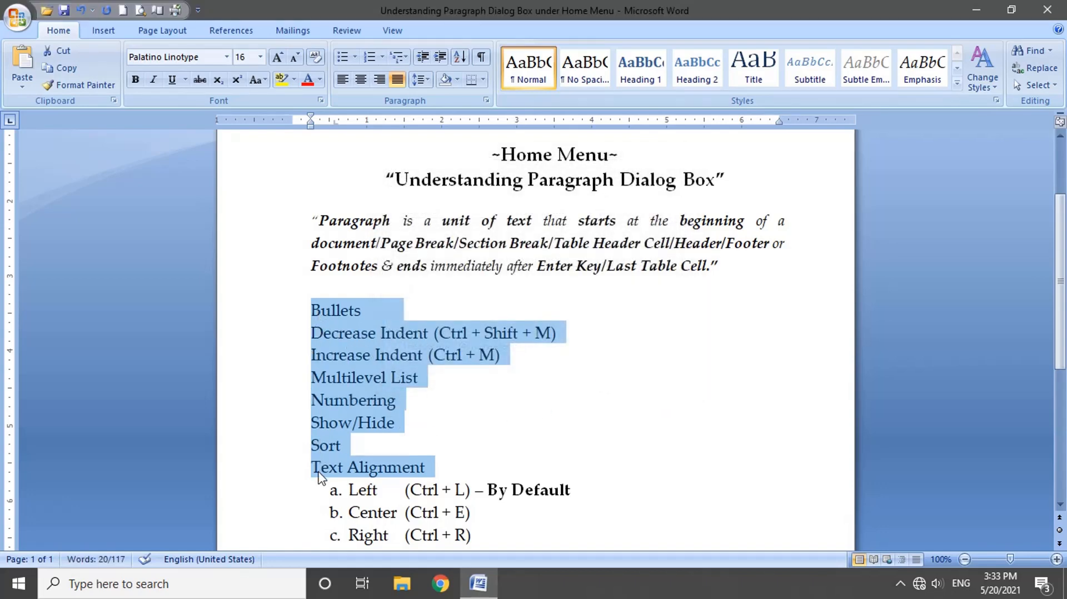
Sort the selected items from Bullets to Text Alignment by paragraphs as text in descending order
click(460, 56)
click(630, 217)
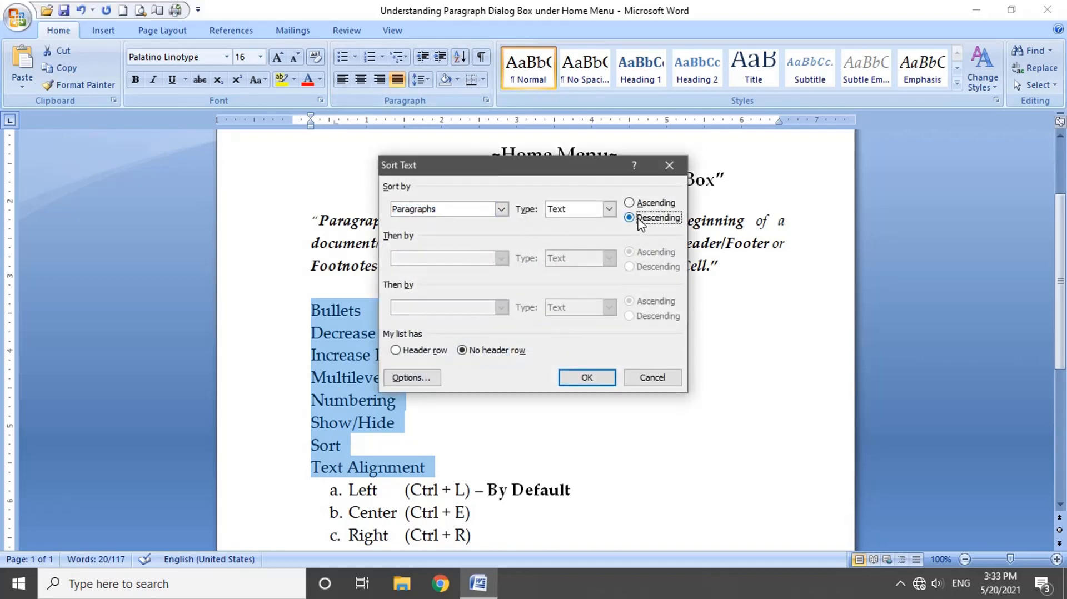
click(605, 382)
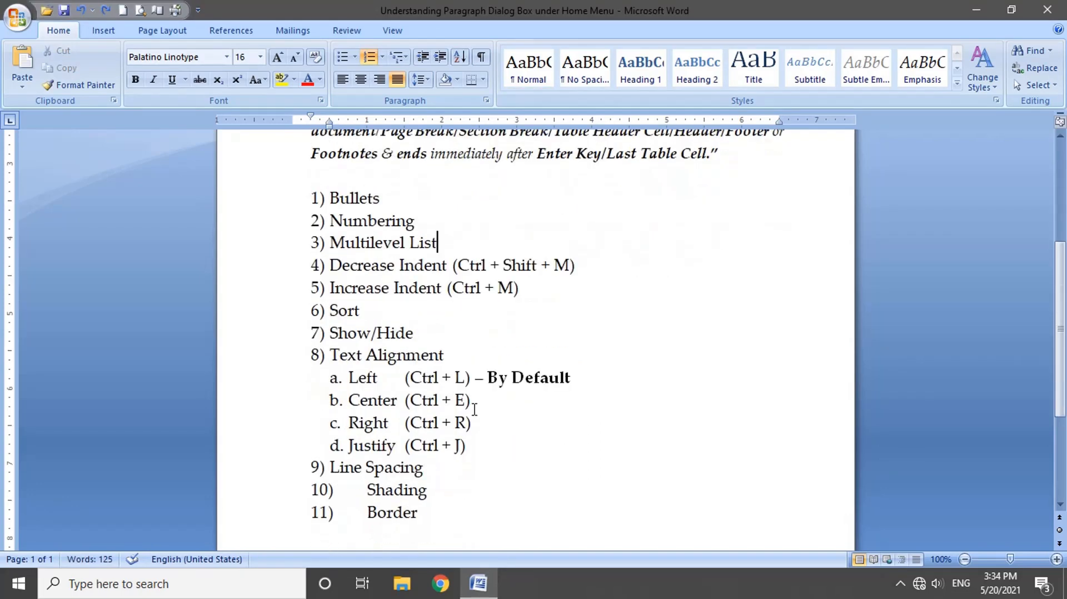
Select the Show/Hide item in the numbered list
triple_click(416, 340)
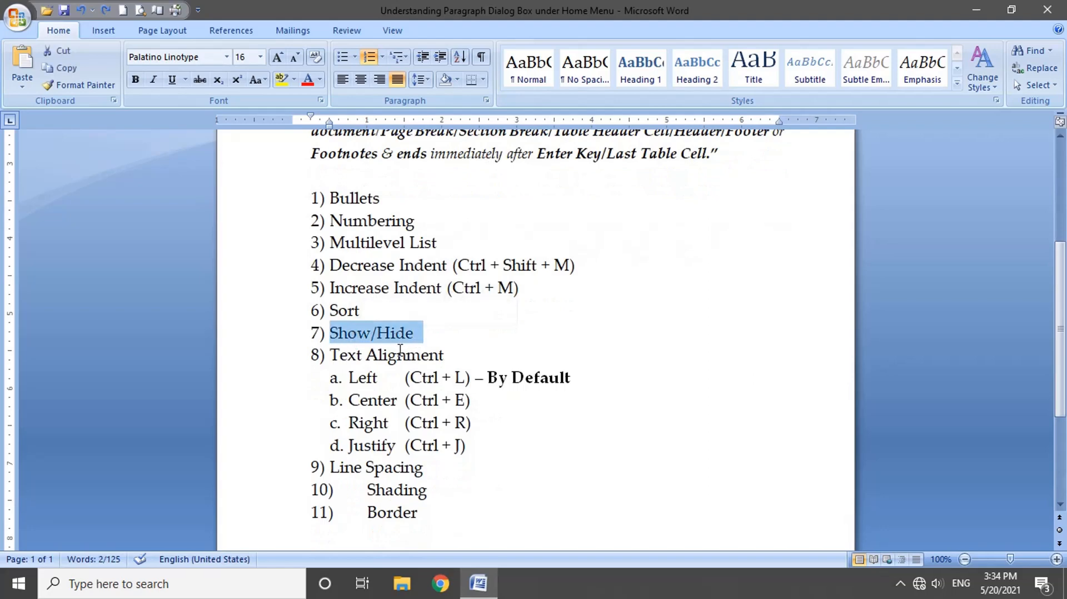
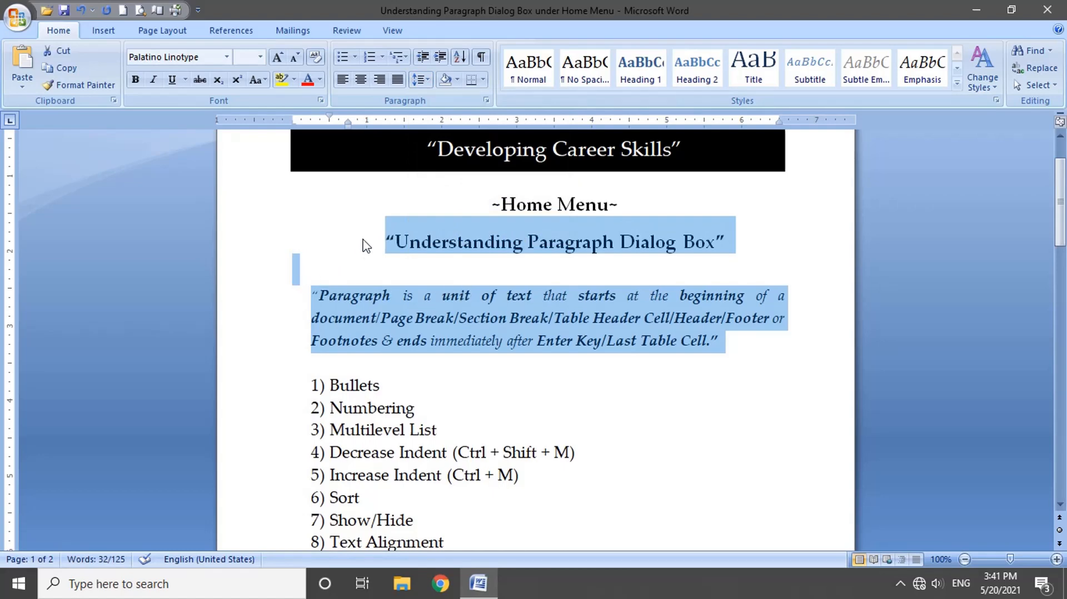
Remove the extra space before the selected subtitle and definition paragraphs
key(ctrl+0)
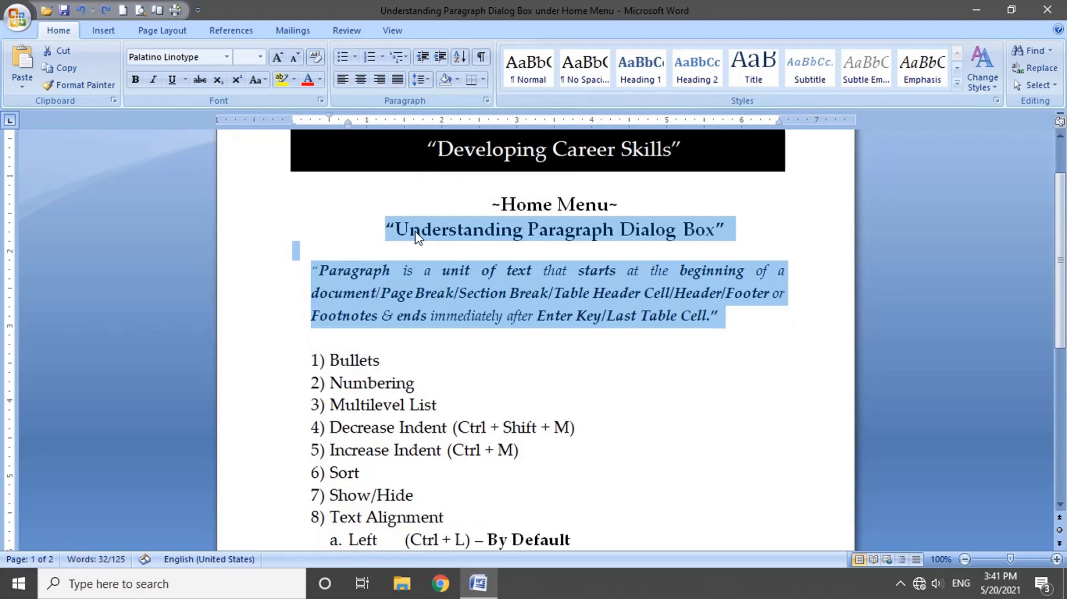
Add space after the selected subtitle and definition paragraphs, and undo that addition
click(424, 81)
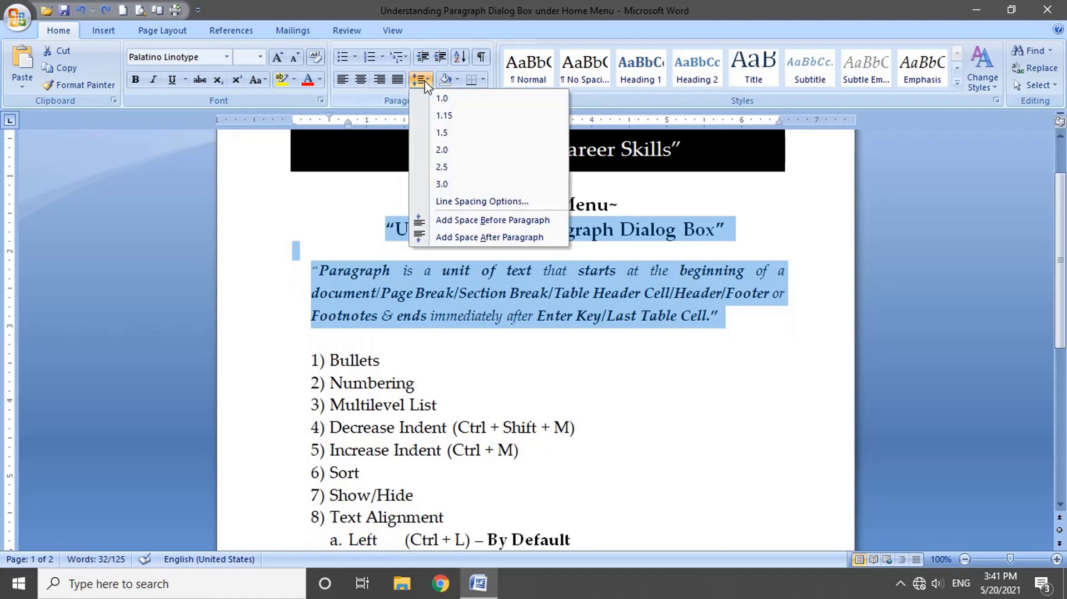
click(459, 238)
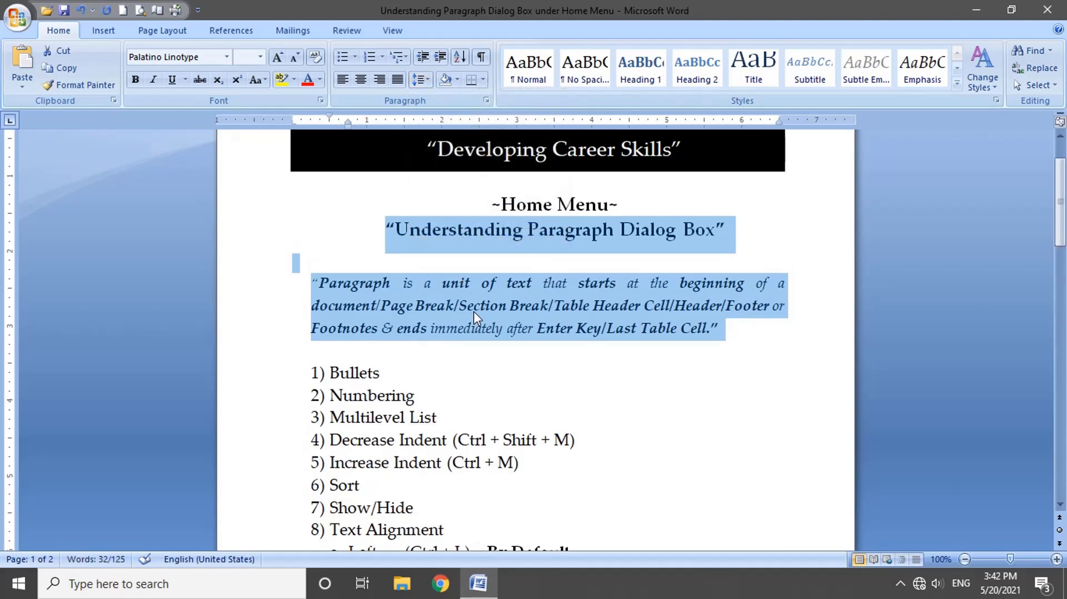
key(ctrl+z)
Set the line spacing of the selected subtitle and definition to At least 25 pt, and undo the change
click(420, 79)
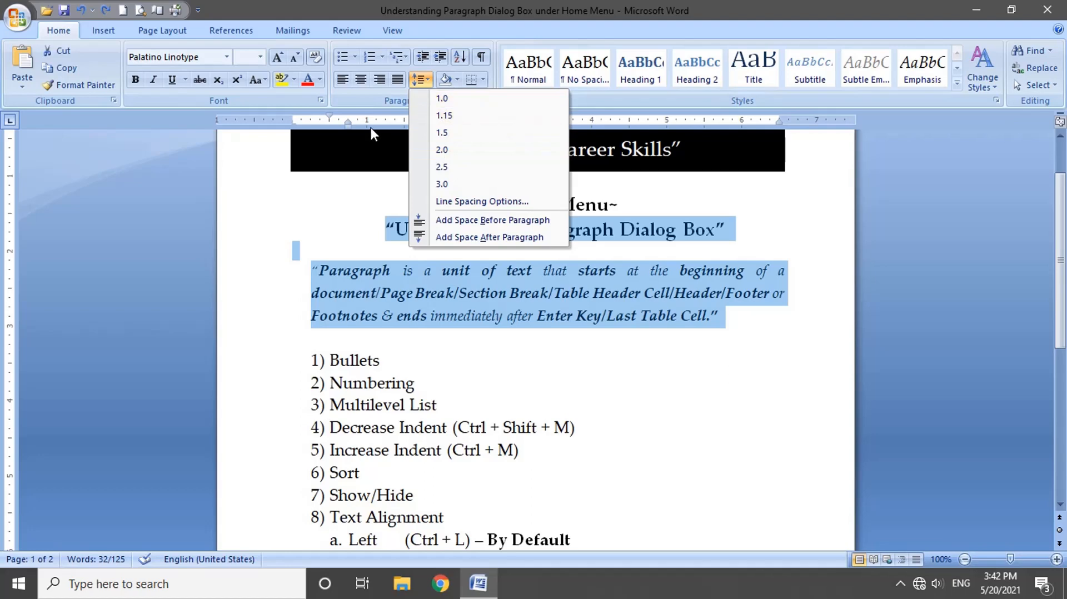
key(Escape)
click(486, 100)
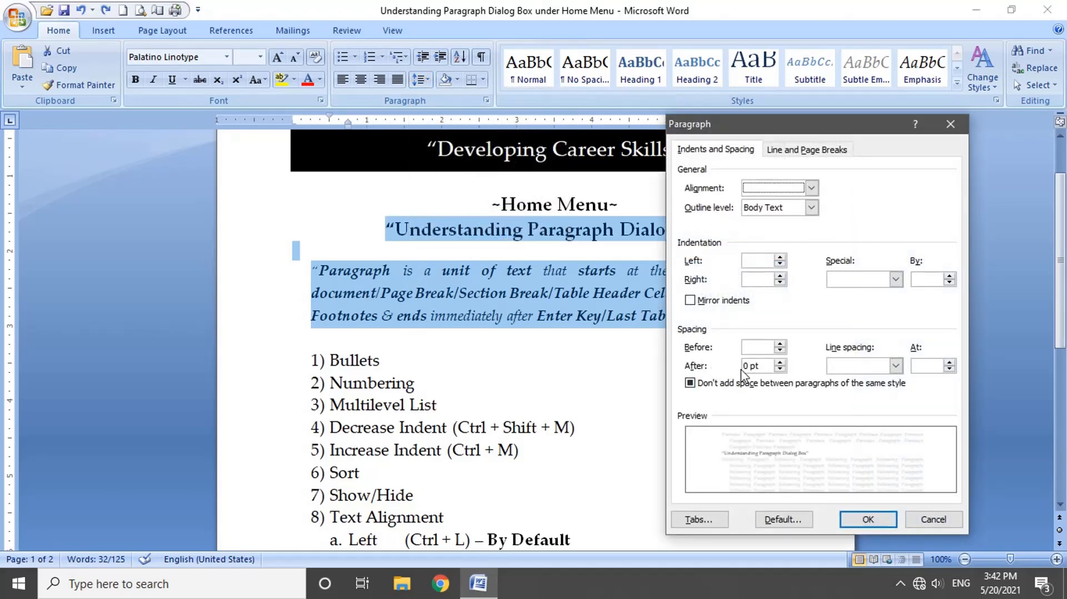
click(895, 365)
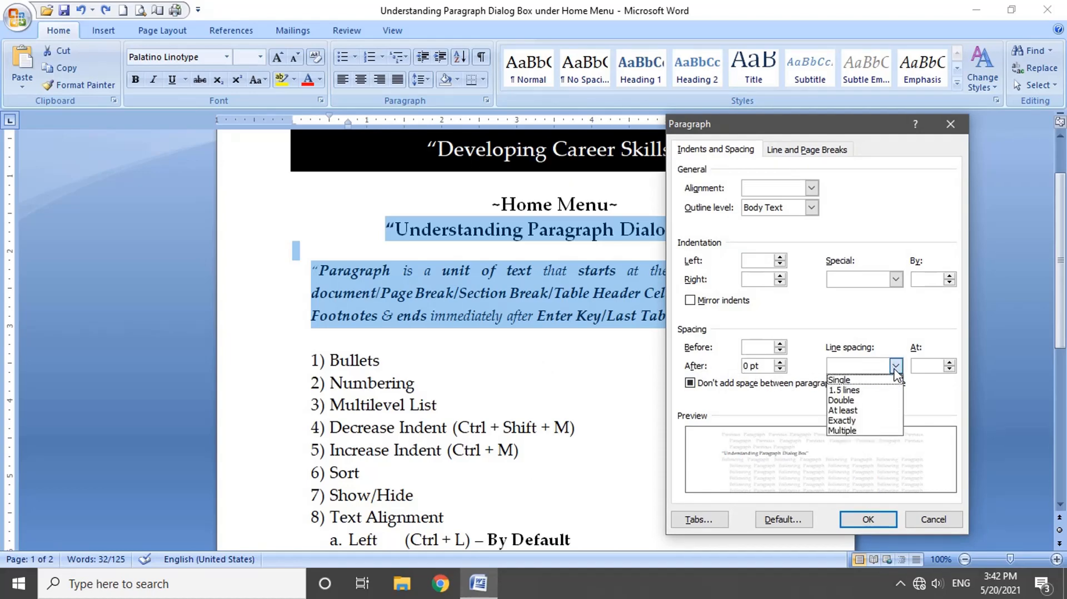
click(852, 413)
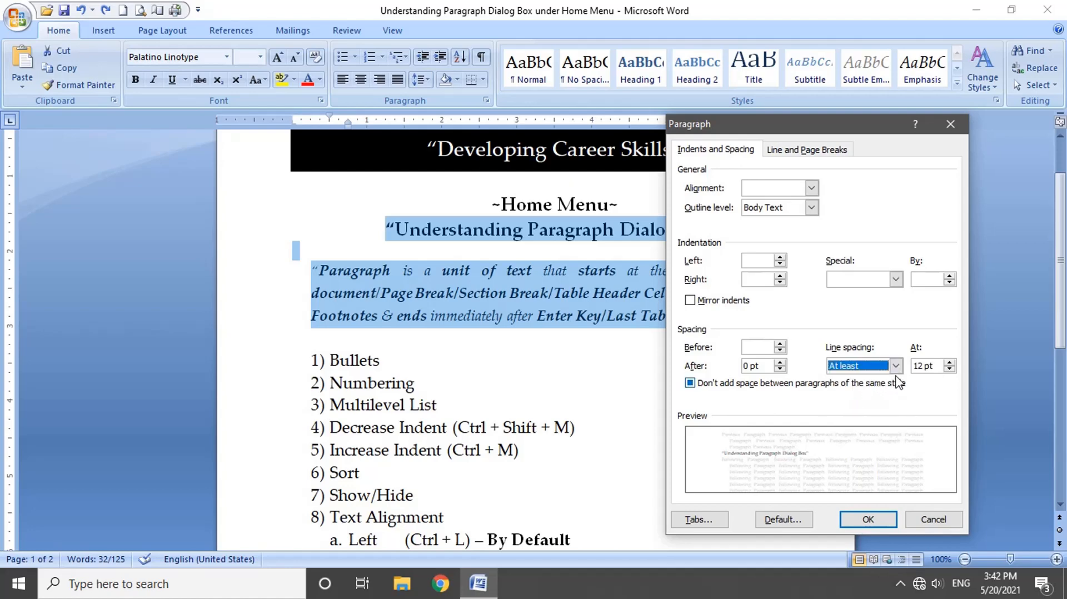
click(949, 362)
click(950, 362)
click(950, 363)
click(950, 362)
click(950, 362)
click(950, 362)
click(950, 362)
click(950, 363)
click(949, 362)
click(949, 362)
click(950, 362)
click(950, 363)
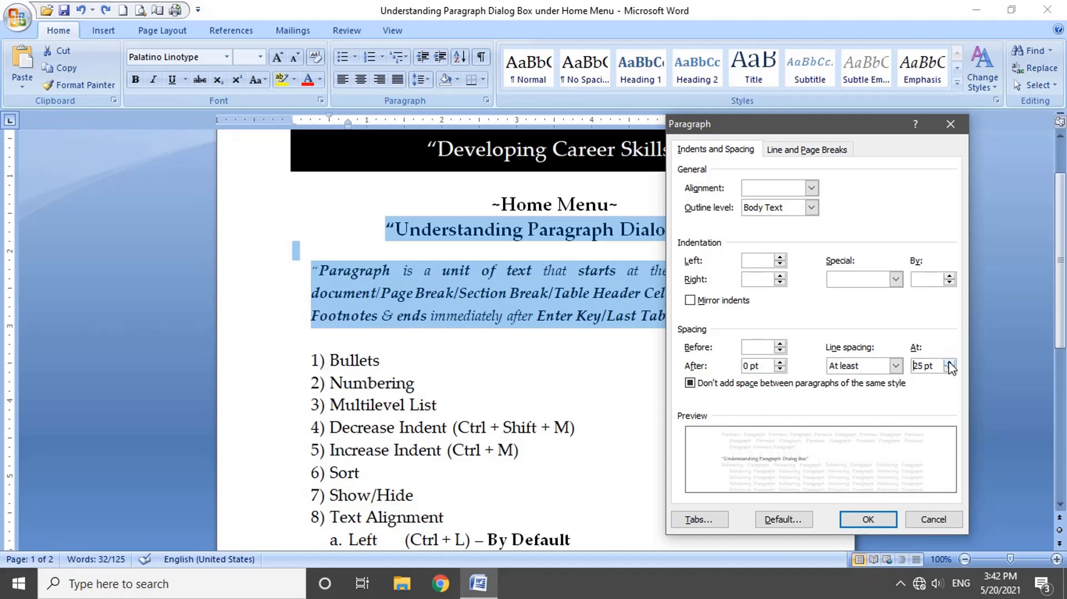
click(868, 519)
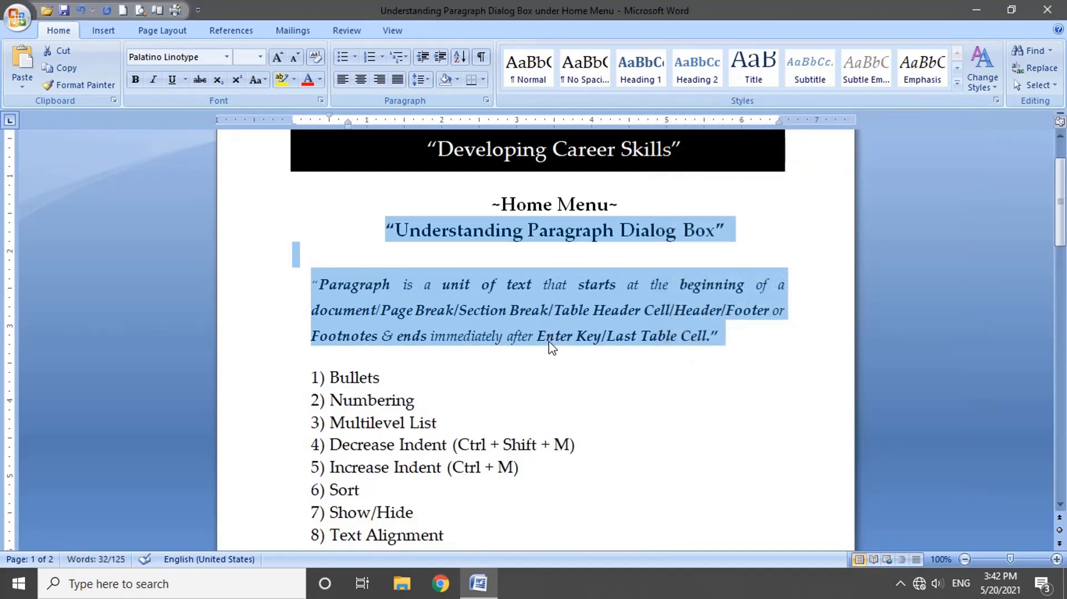
key(ctrl+z)
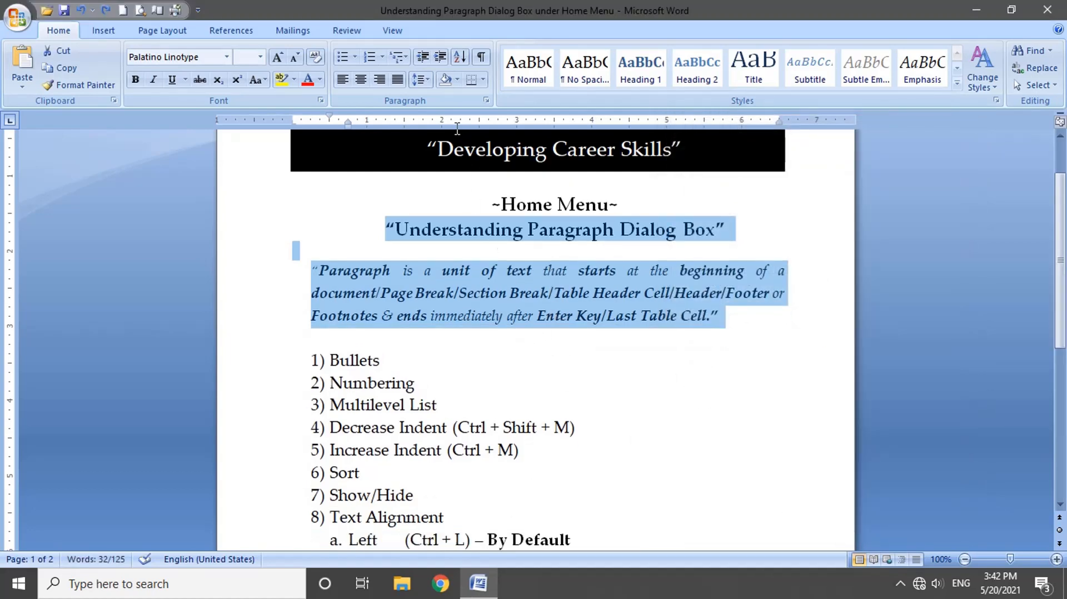
Set the selected paragraphs' line spacing to Exactly with its point value raised a few points, and undo the change
click(420, 80)
click(481, 201)
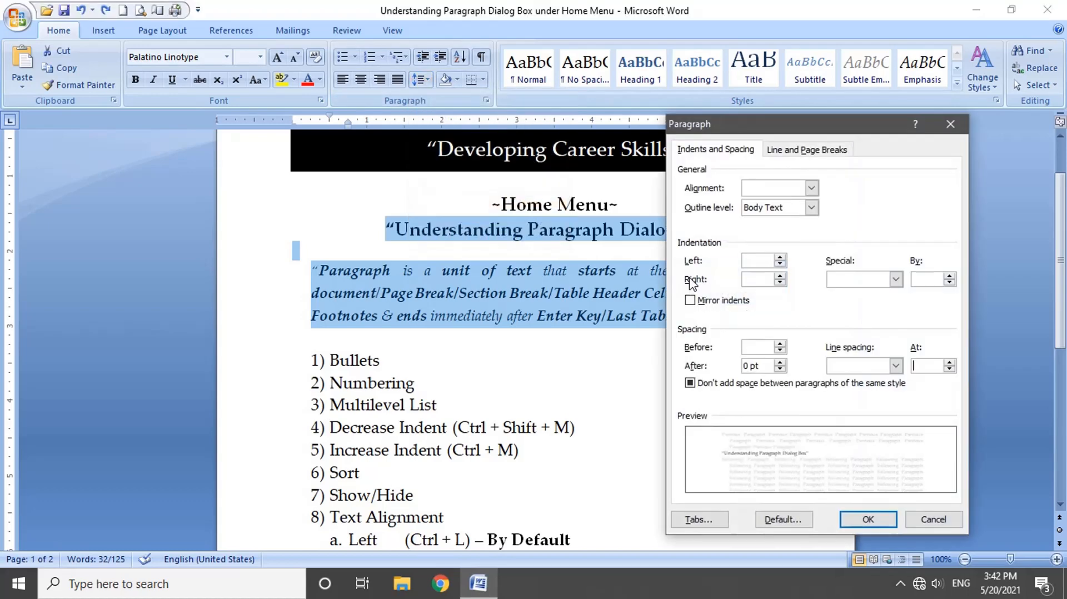
click(858, 365)
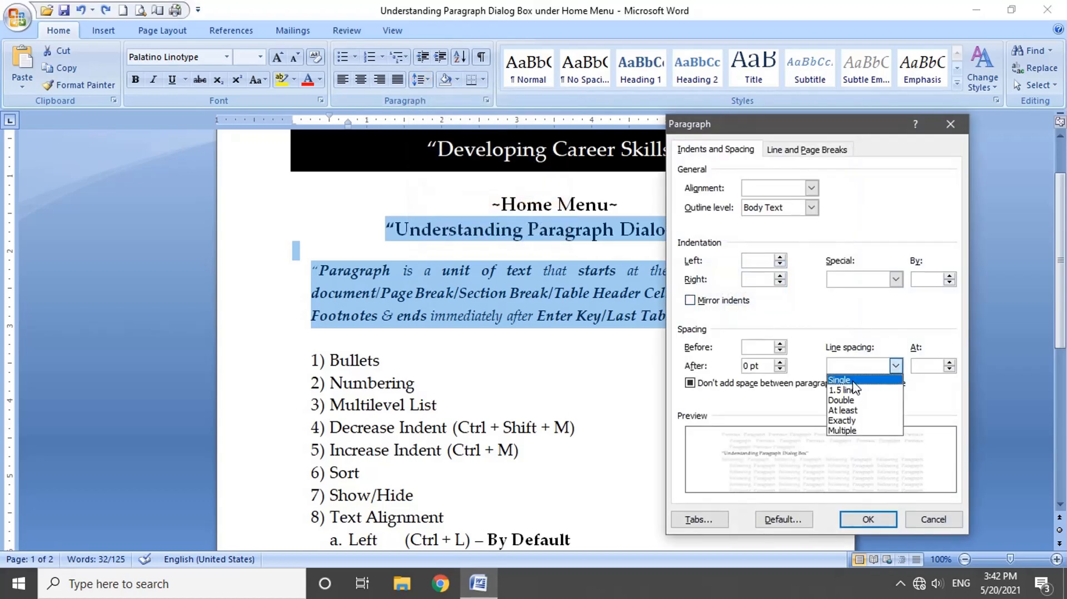
click(847, 420)
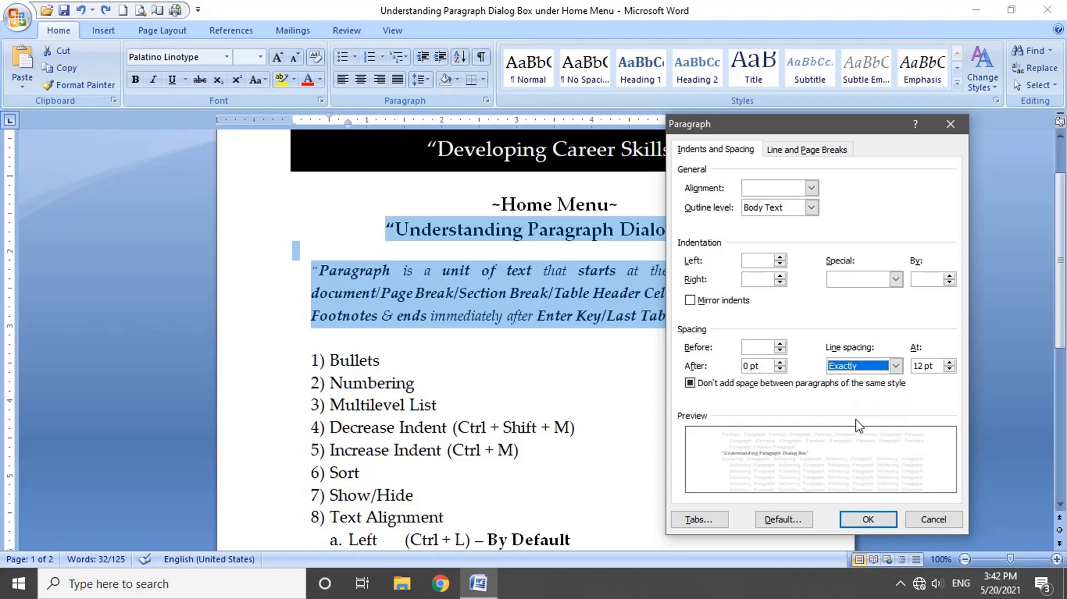
click(949, 363)
click(950, 362)
click(949, 362)
click(949, 362)
click(886, 523)
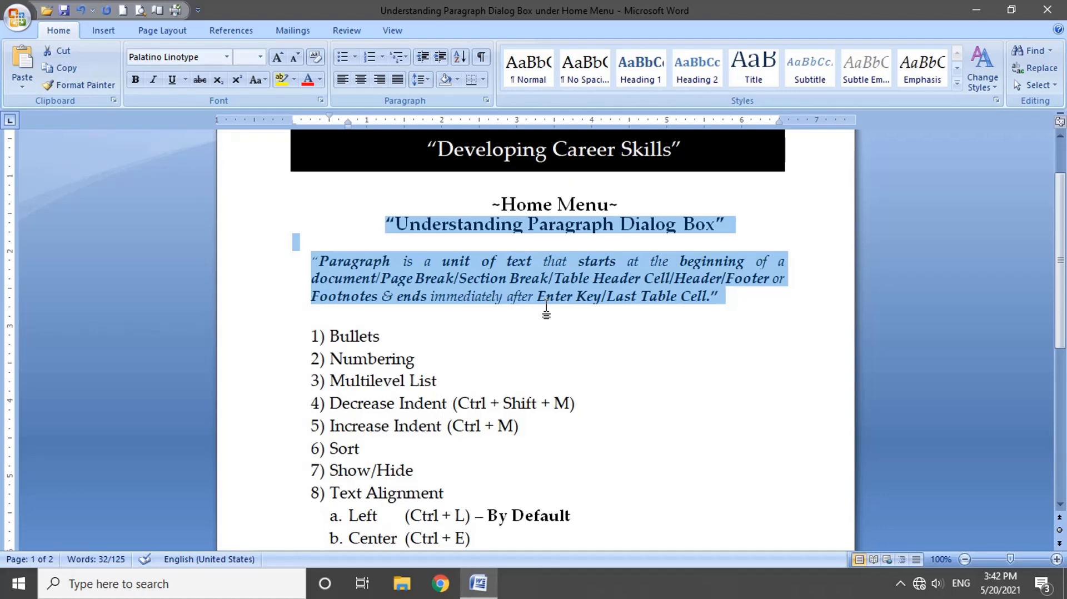
key(ctrl+z)
Set the selected paragraphs' line spacing to Multiple at 3, and undo it after checking the page
click(423, 79)
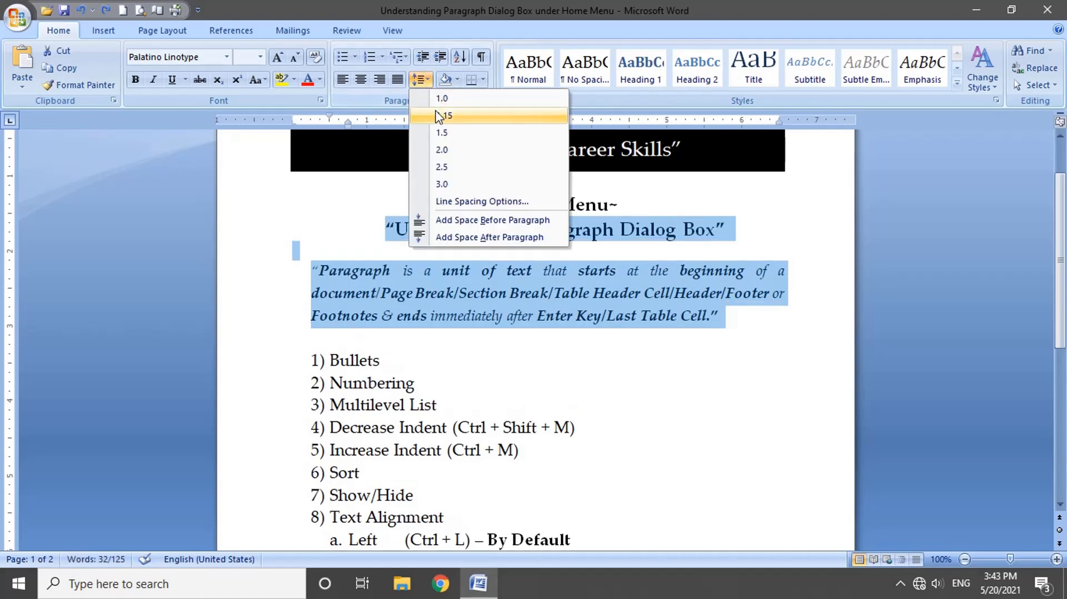
click(477, 202)
click(840, 368)
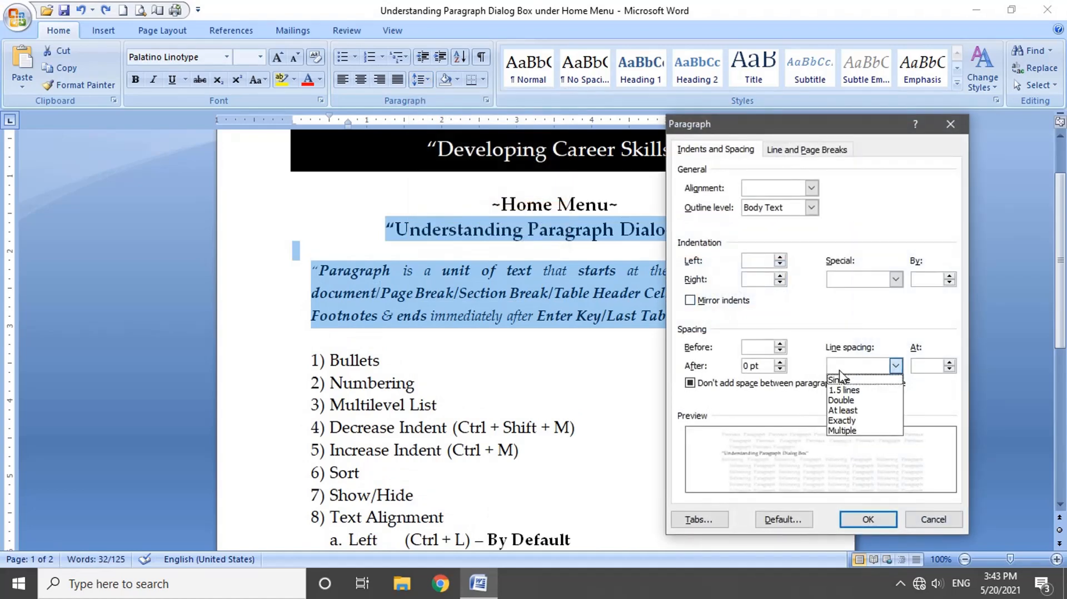
click(842, 430)
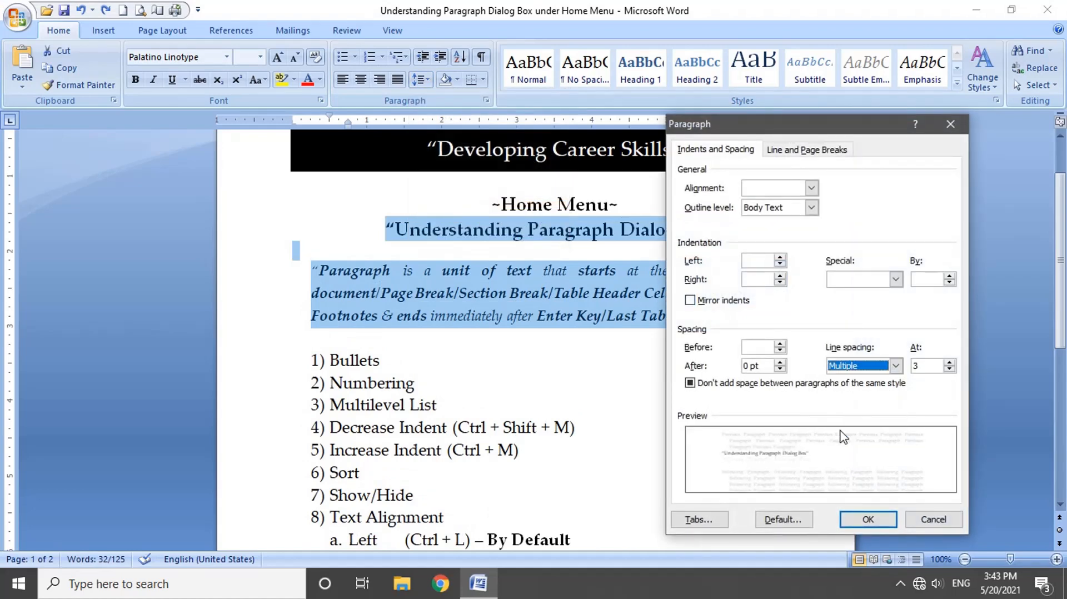
click(887, 369)
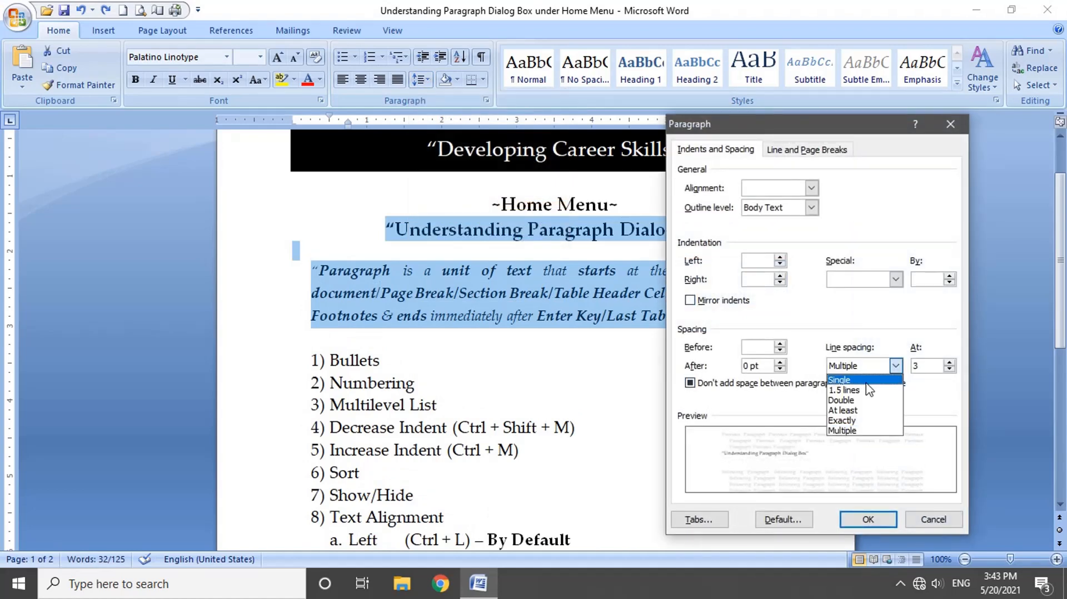
click(849, 431)
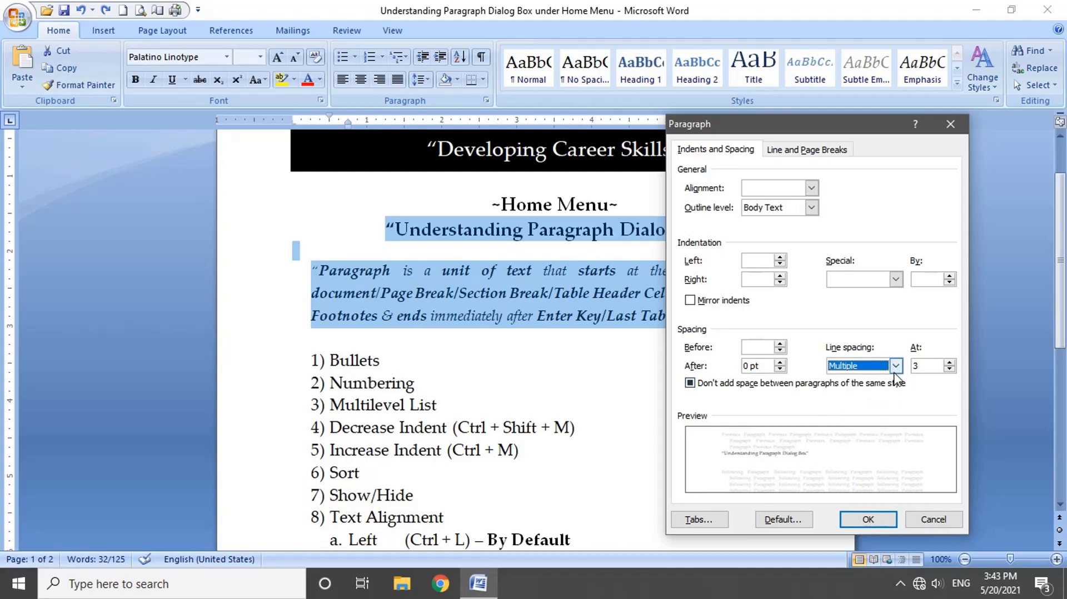
click(868, 519)
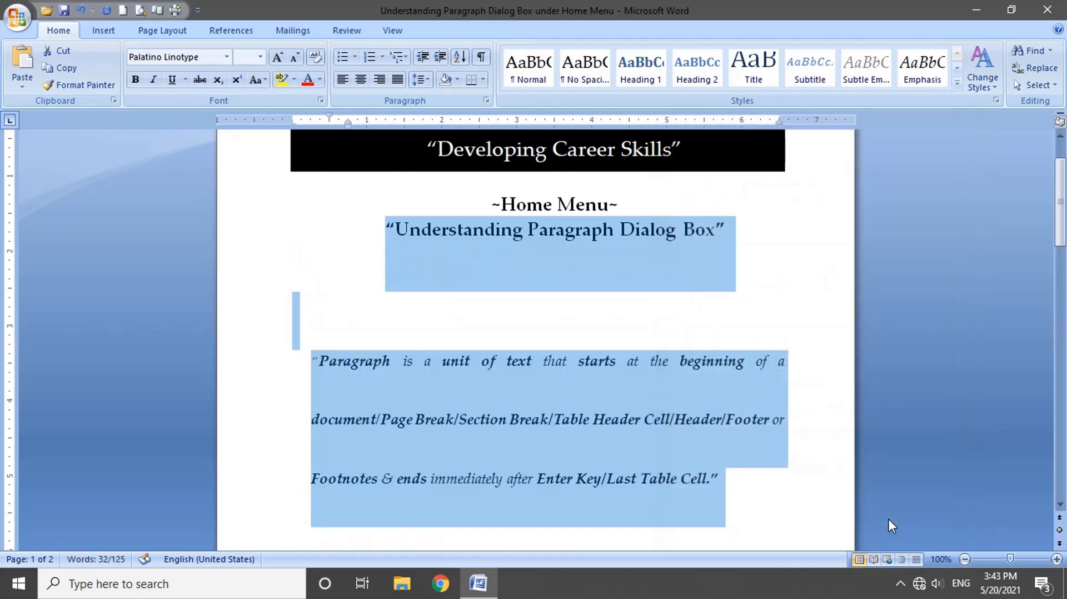
scroll(561, 329, down, 4)
scroll(567, 333, up, 5)
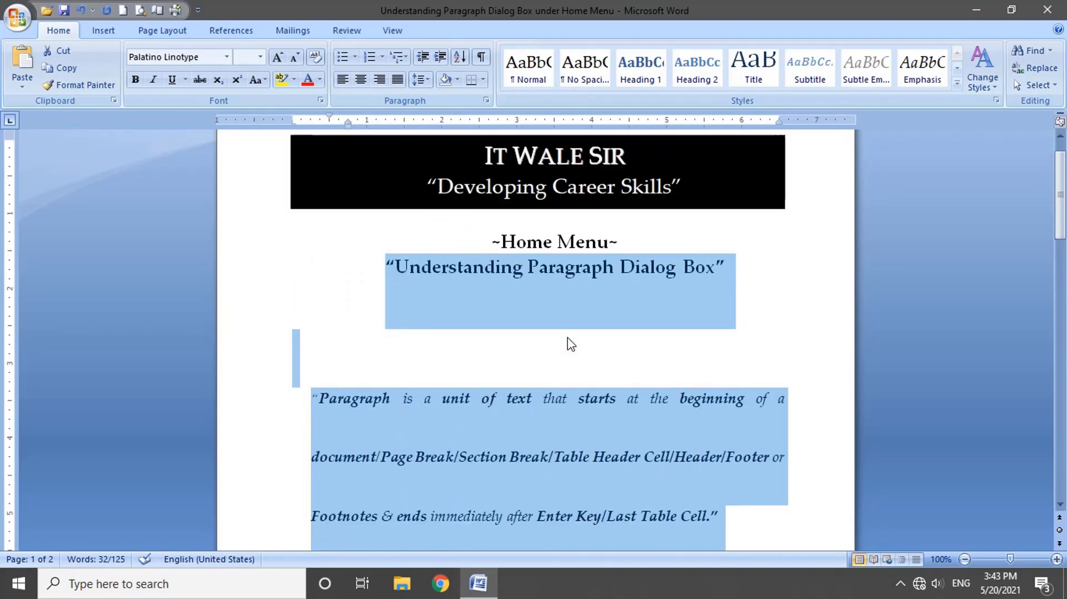
key(ctrl+z)
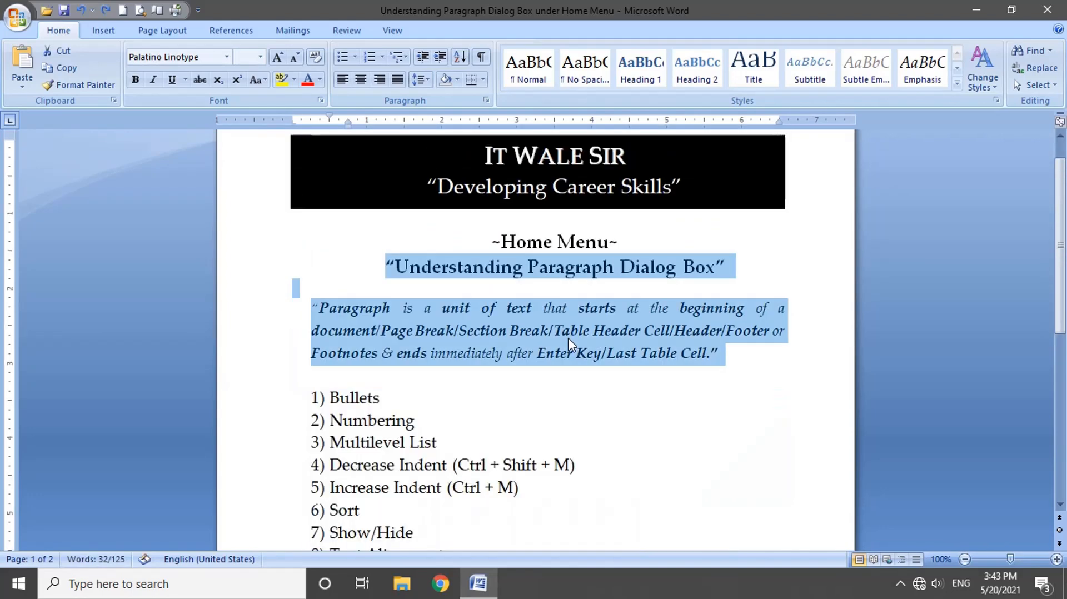
Enable the "Don't add space between paragraphs of the same style" option for the selected subtitle and definition
click(485, 100)
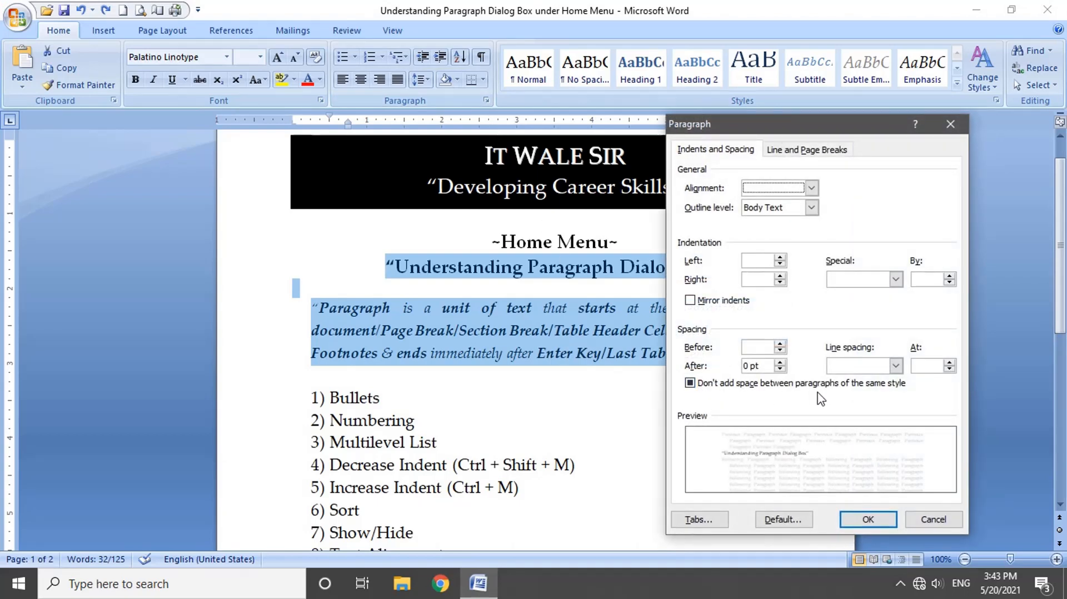
click(752, 387)
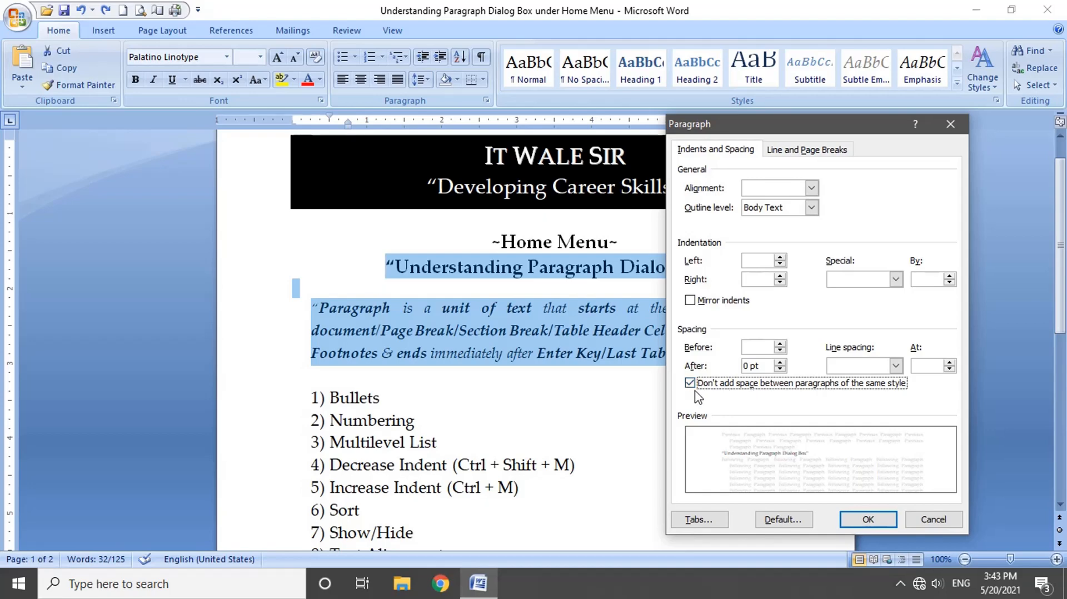
click(867, 519)
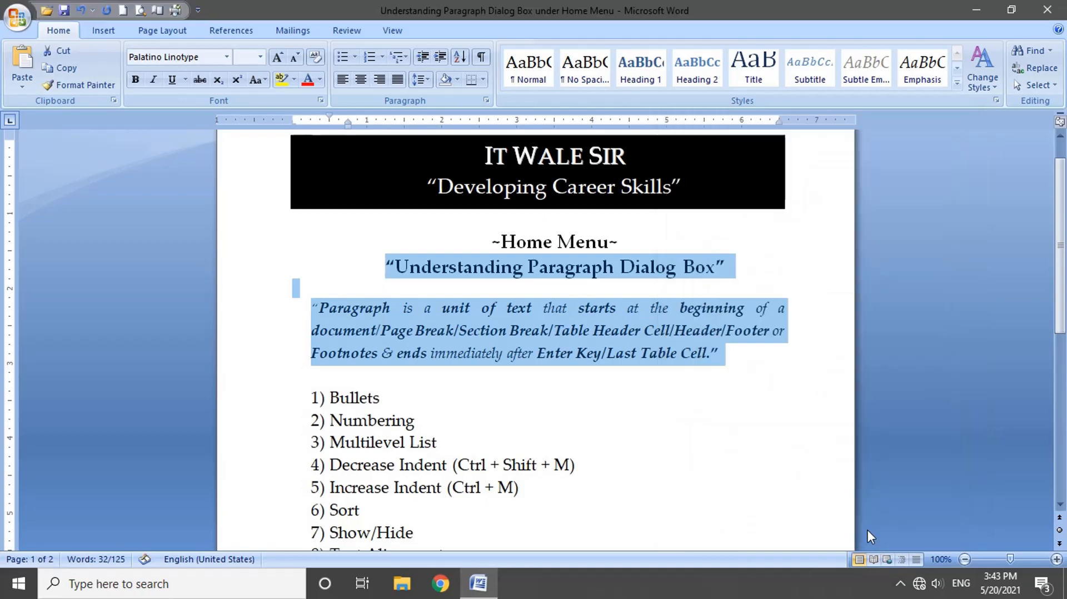
Indent the first line of the italic paragraph definition by 0.25"
click(487, 309)
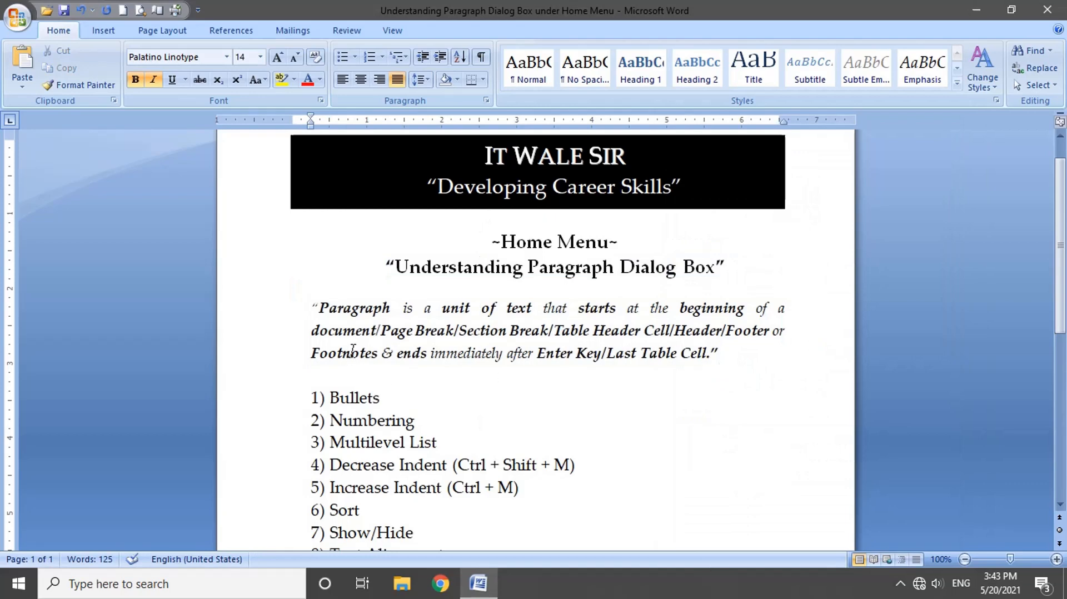
click(314, 309)
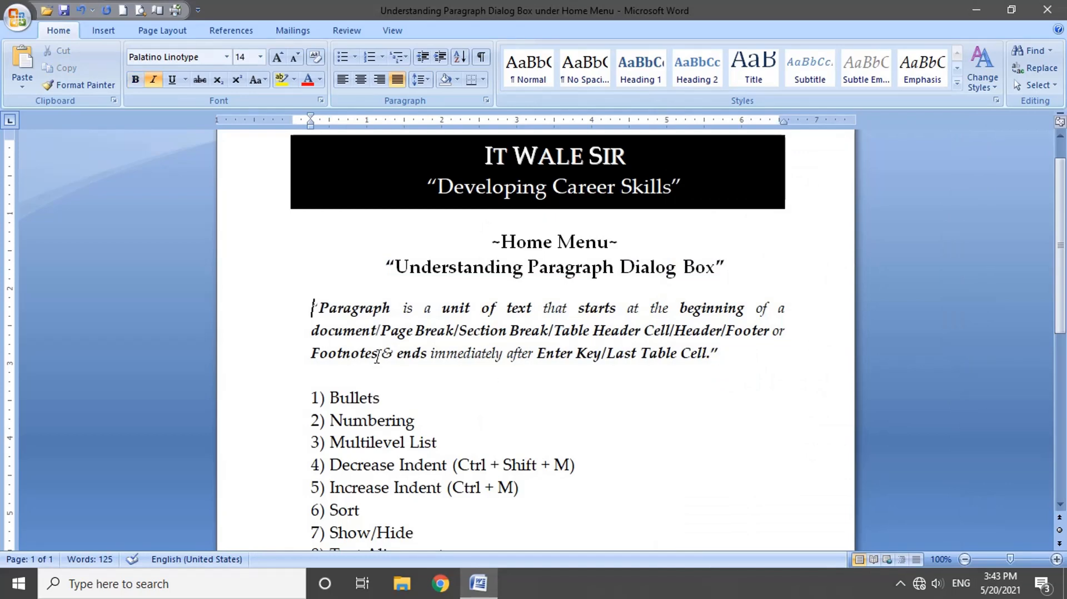
key(Tab)
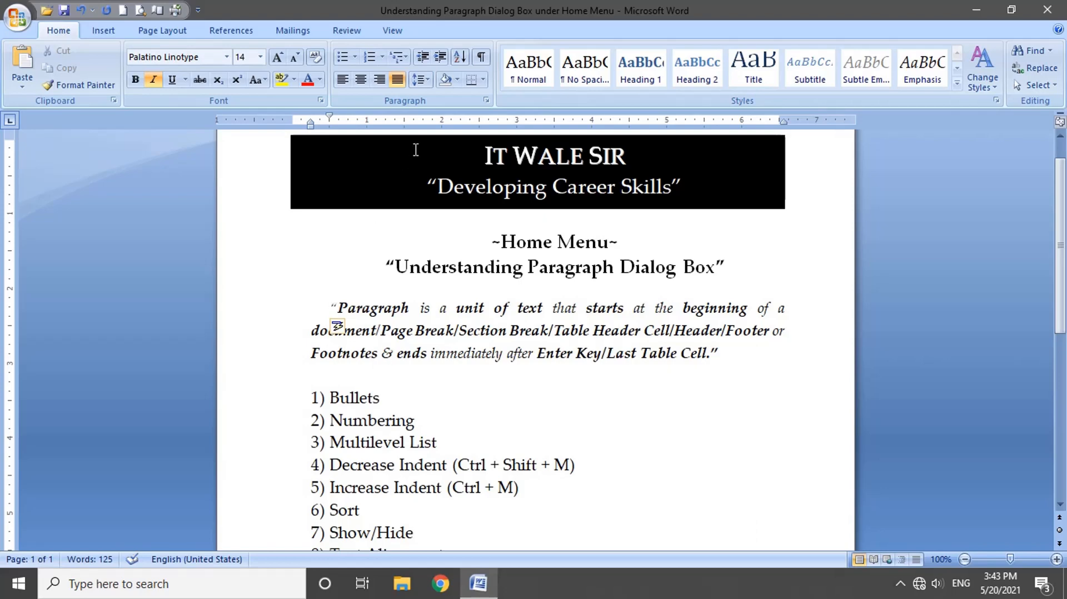
Increase the default tab stop spacing for the italic paragraph definition and advance its first line by one tab
click(420, 80)
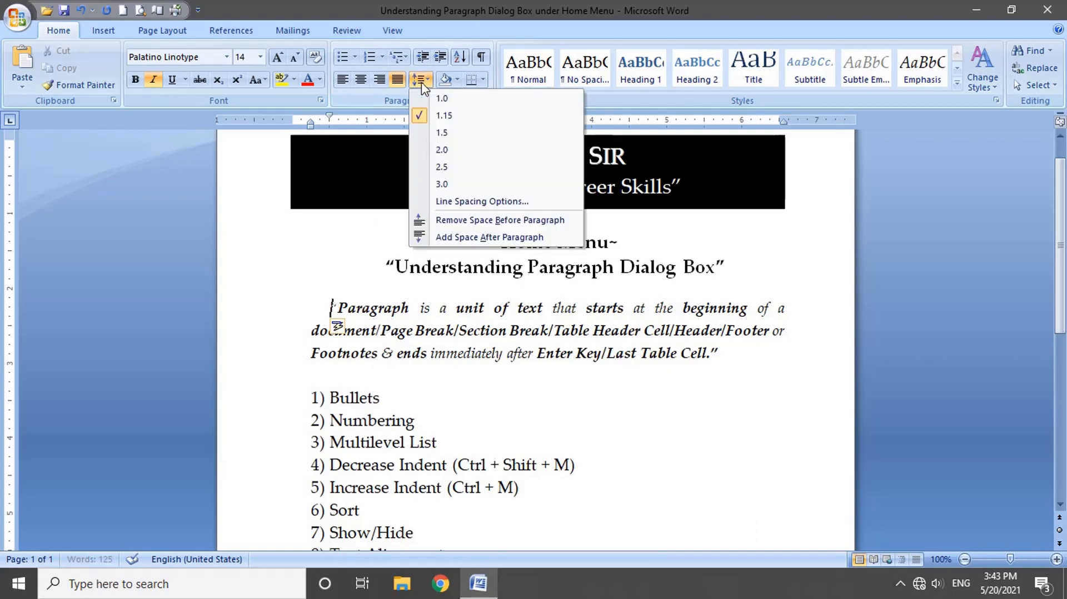
click(445, 201)
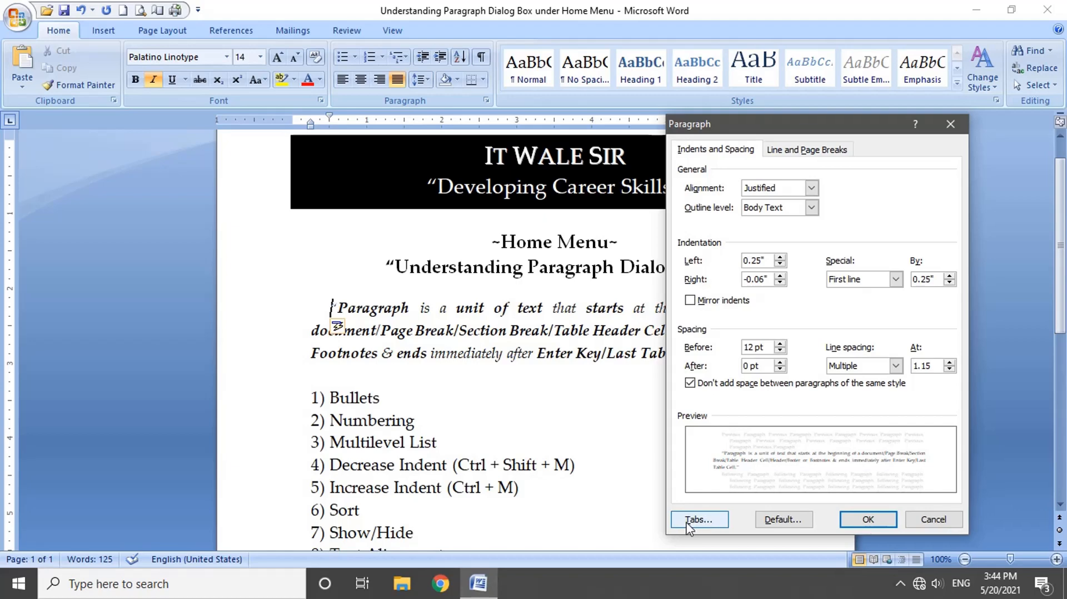
click(698, 520)
drag(569, 187, 545, 188)
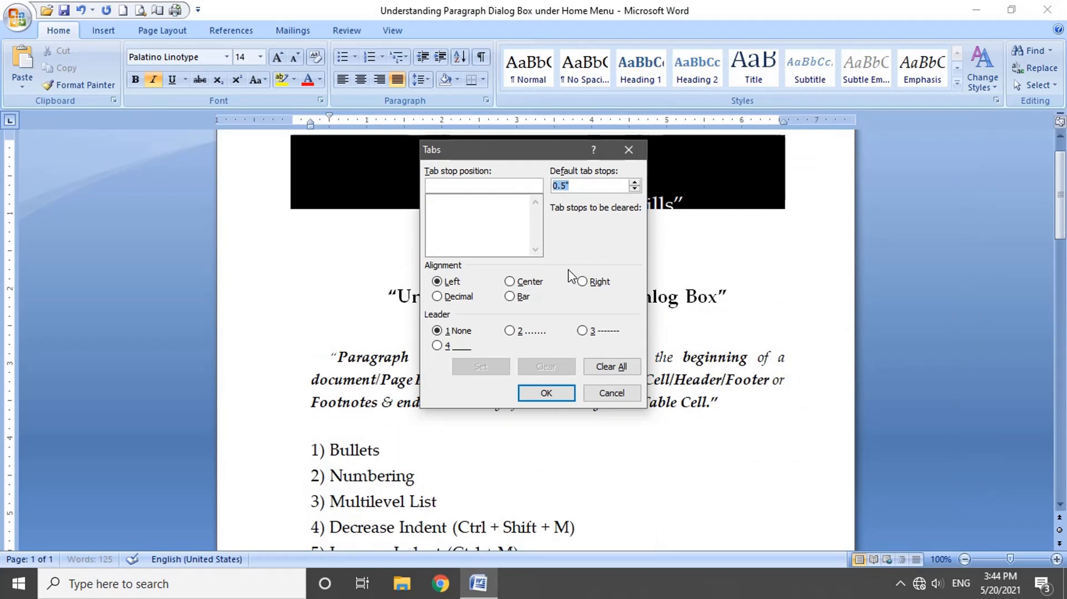
click(634, 182)
click(545, 393)
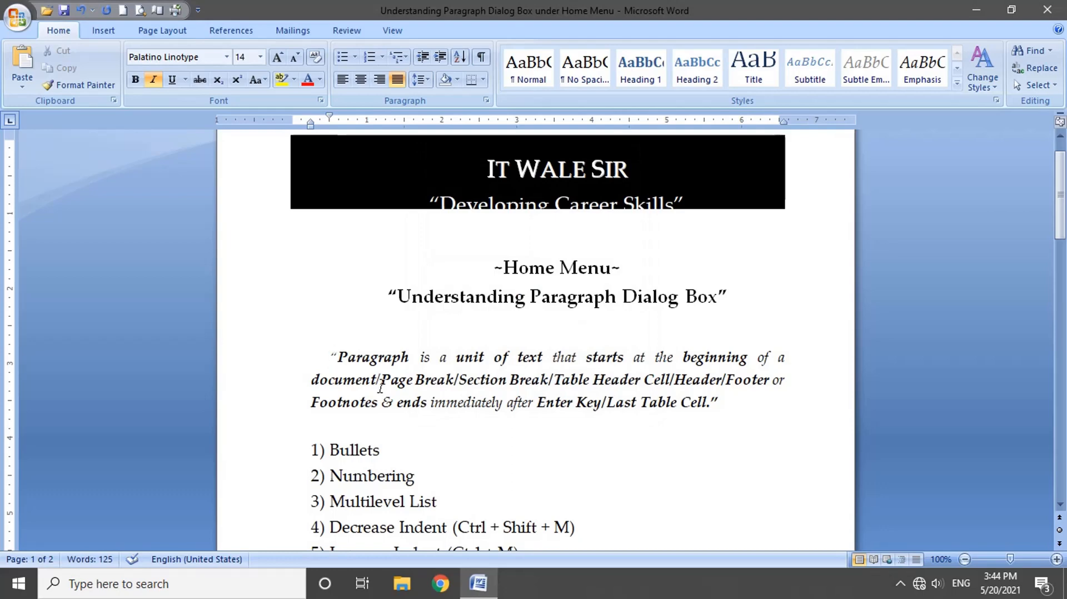
key(Tab)
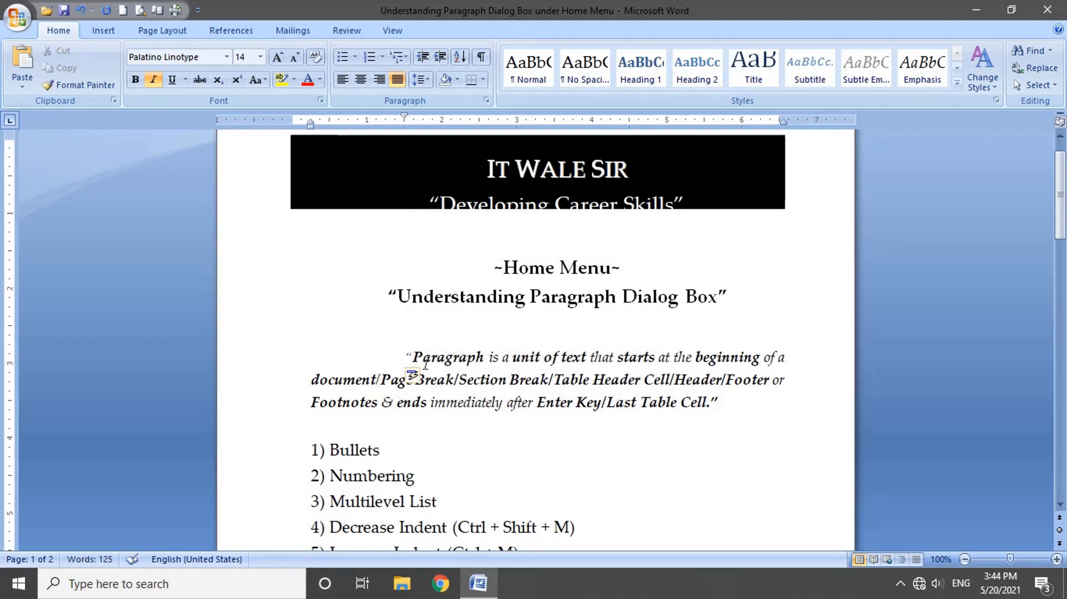
Try to make the definition's alignment, indentation and spacing the default for new documents based on the NORMAL template
click(420, 79)
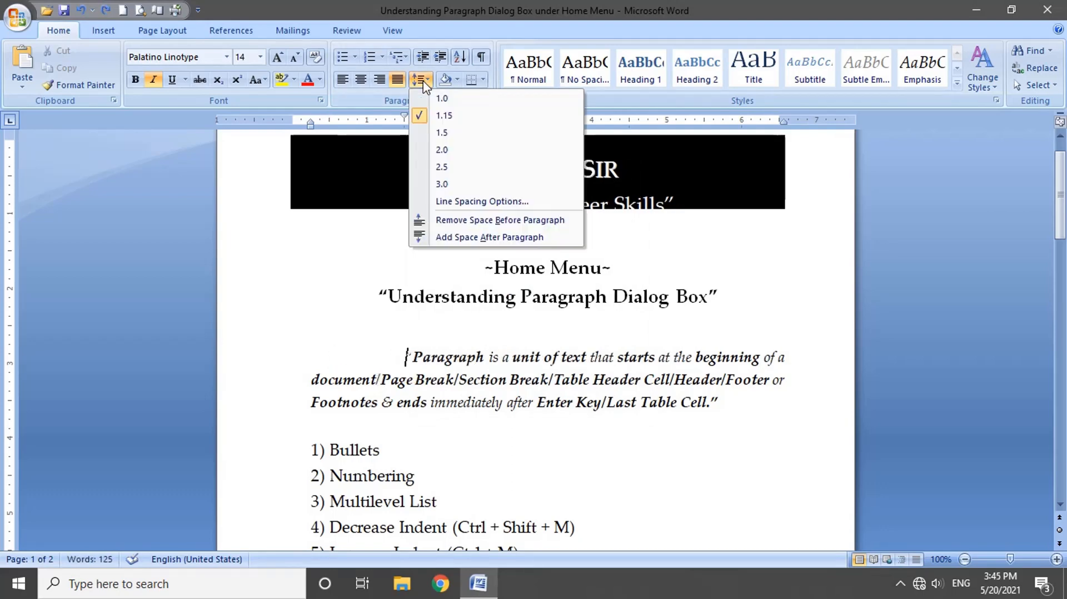
click(429, 203)
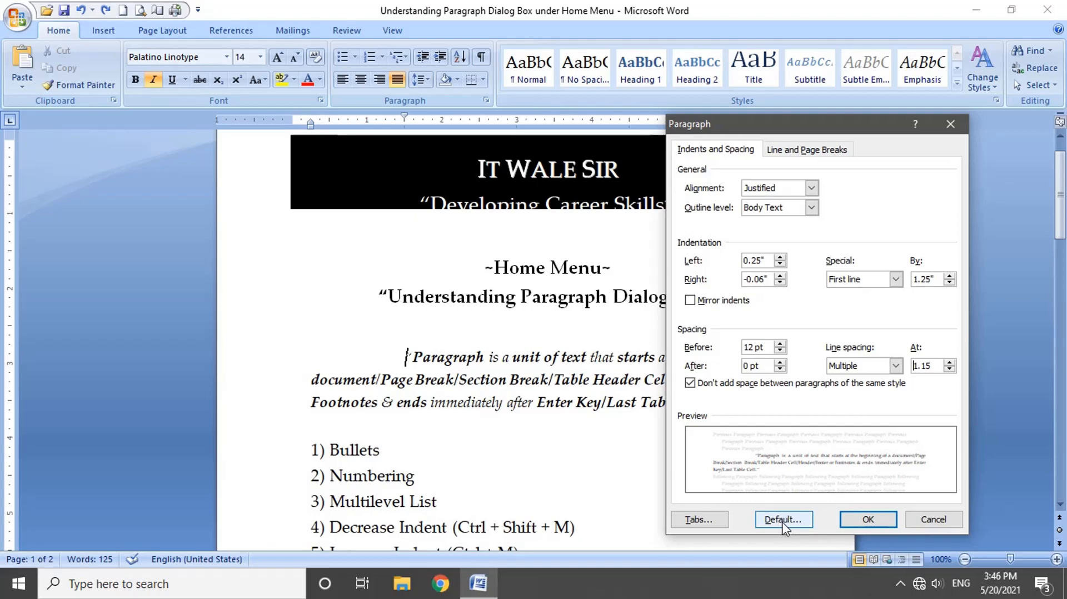
click(783, 520)
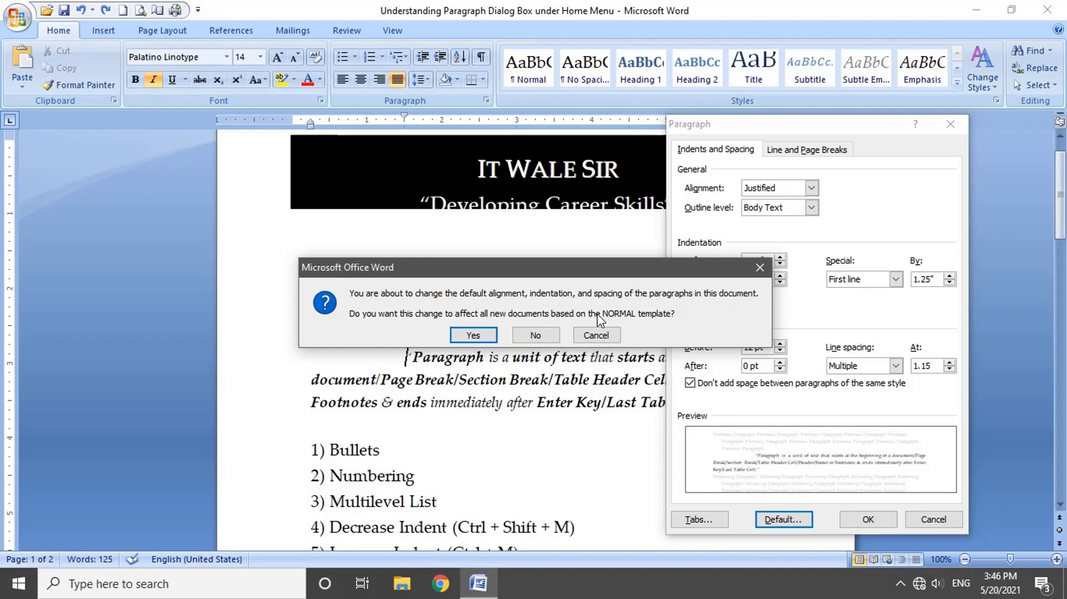
click(472, 336)
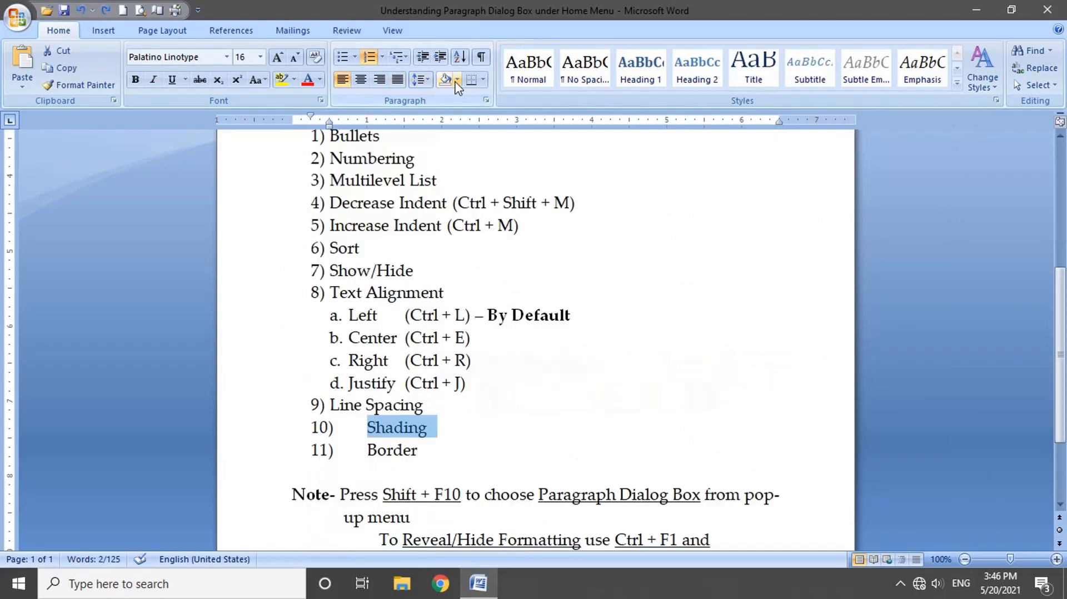
Change the font color of the "Line Spacing" list item to orange
click(492, 201)
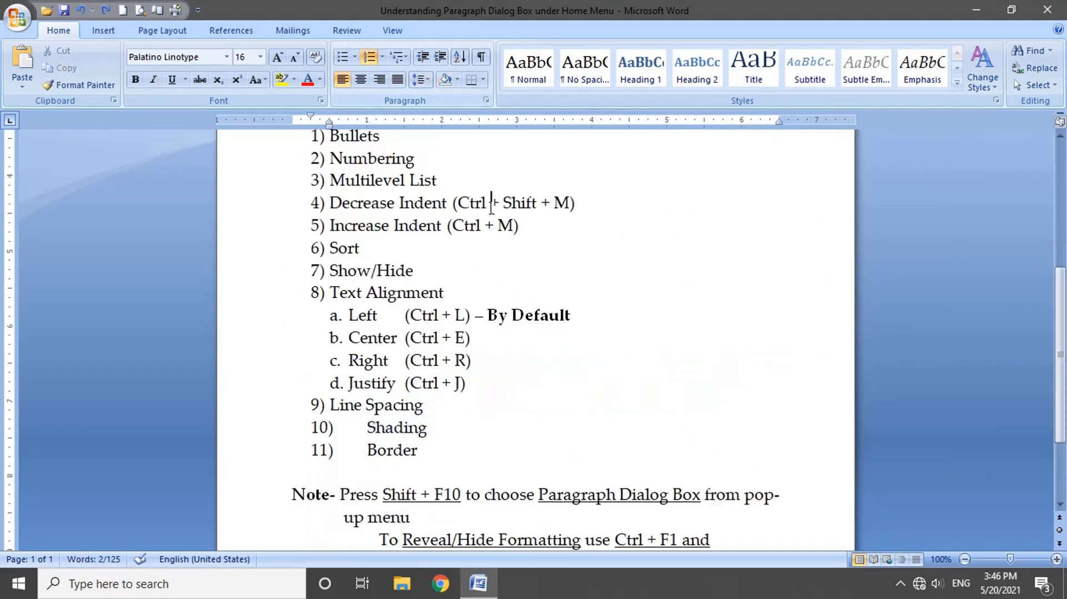
drag(445, 420, 368, 428)
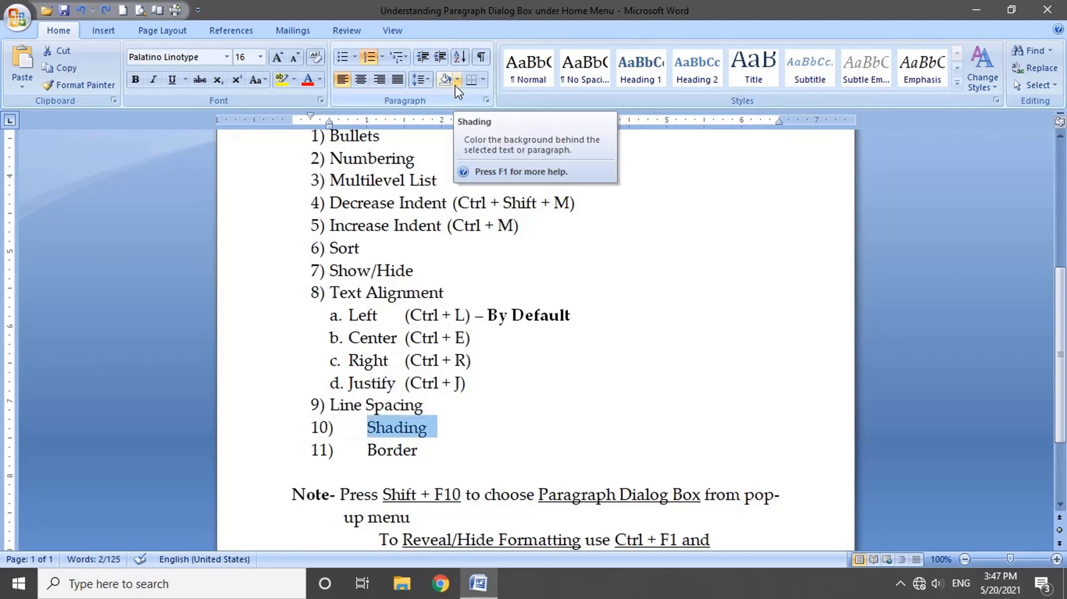
triple_click(427, 413)
click(294, 80)
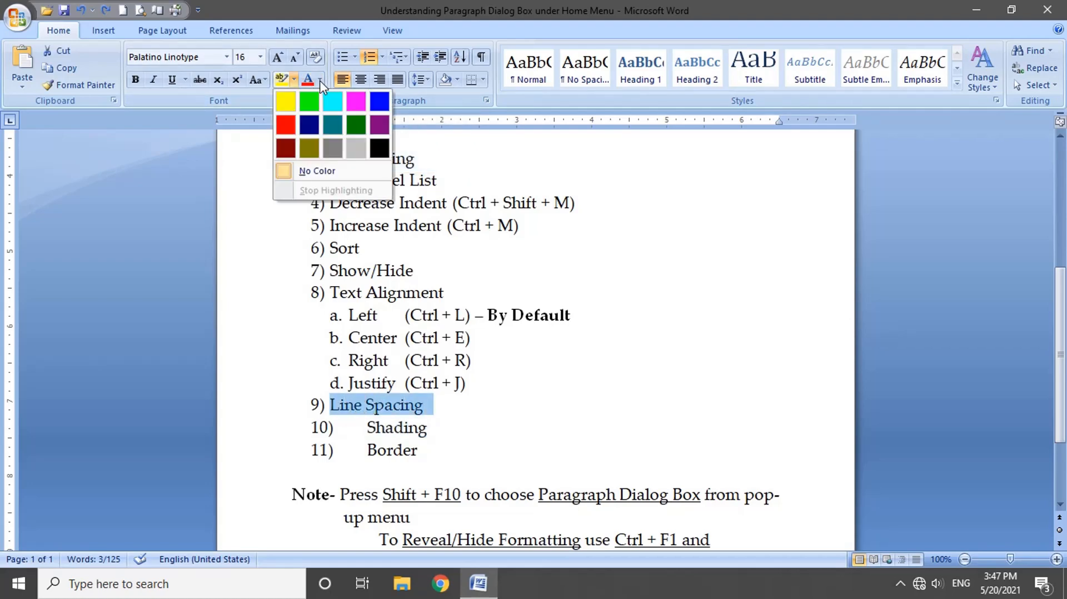
click(321, 79)
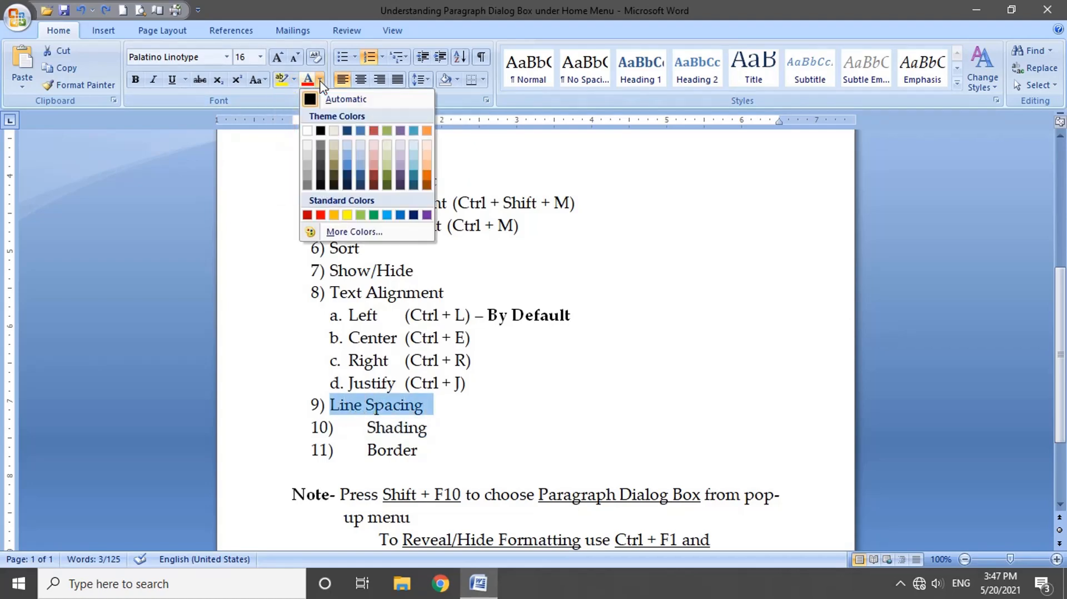
click(346, 215)
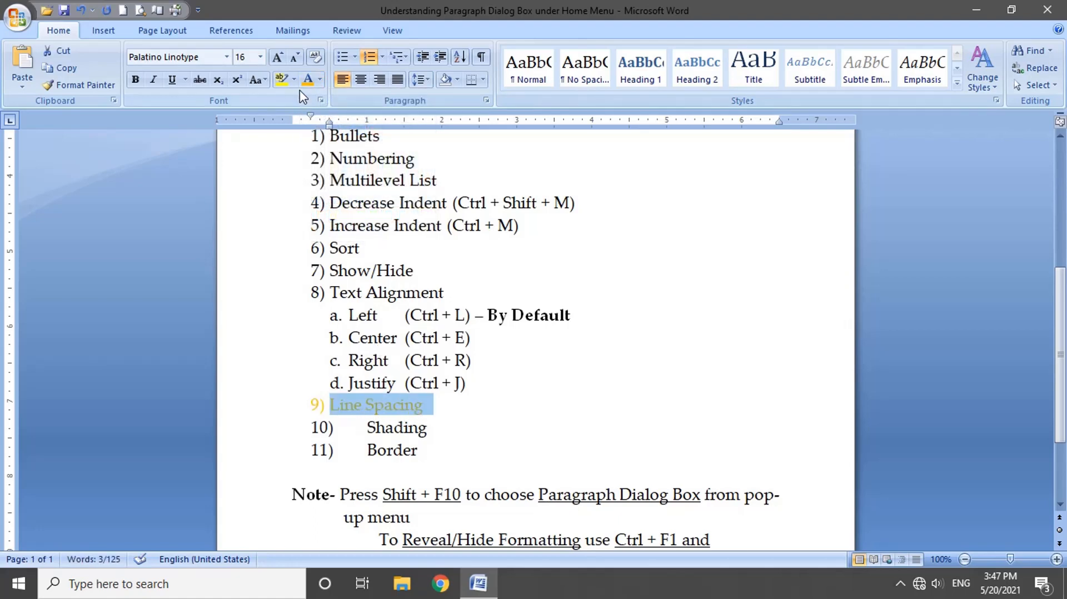
Highlight the "Shading" list item in yellow
click(432, 434)
double_click(432, 434)
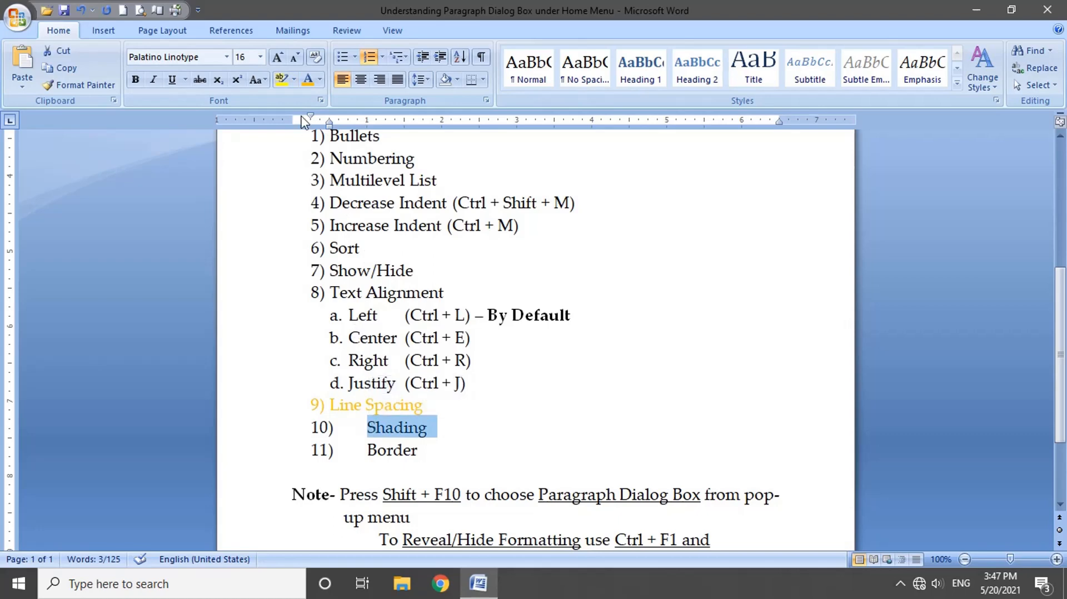
click(294, 80)
click(285, 101)
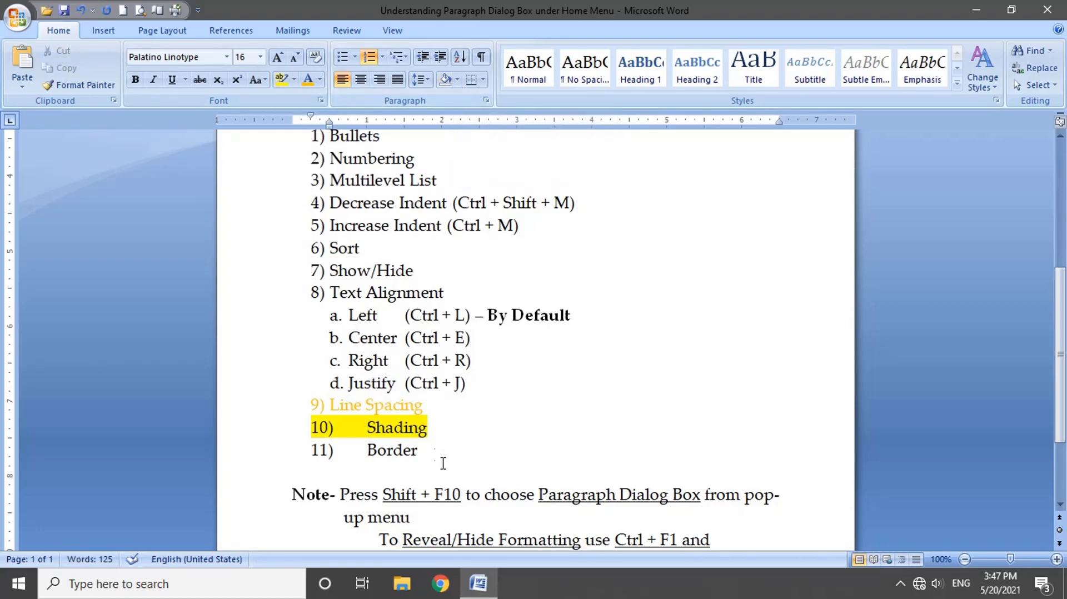
Apply orange paragraph shading to the "Border" list item
drag(442, 456, 370, 453)
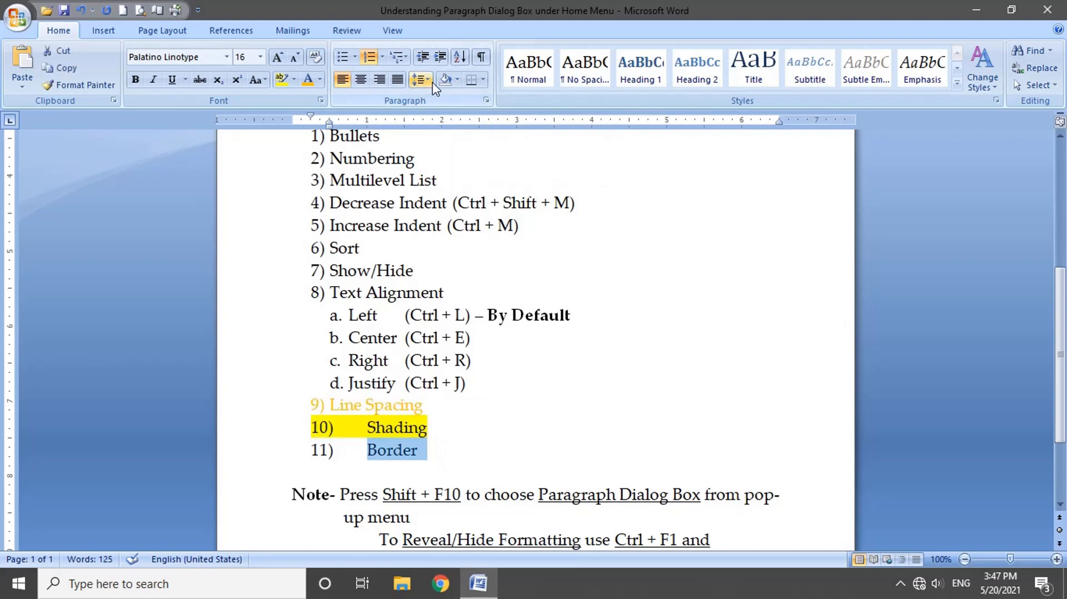
click(457, 80)
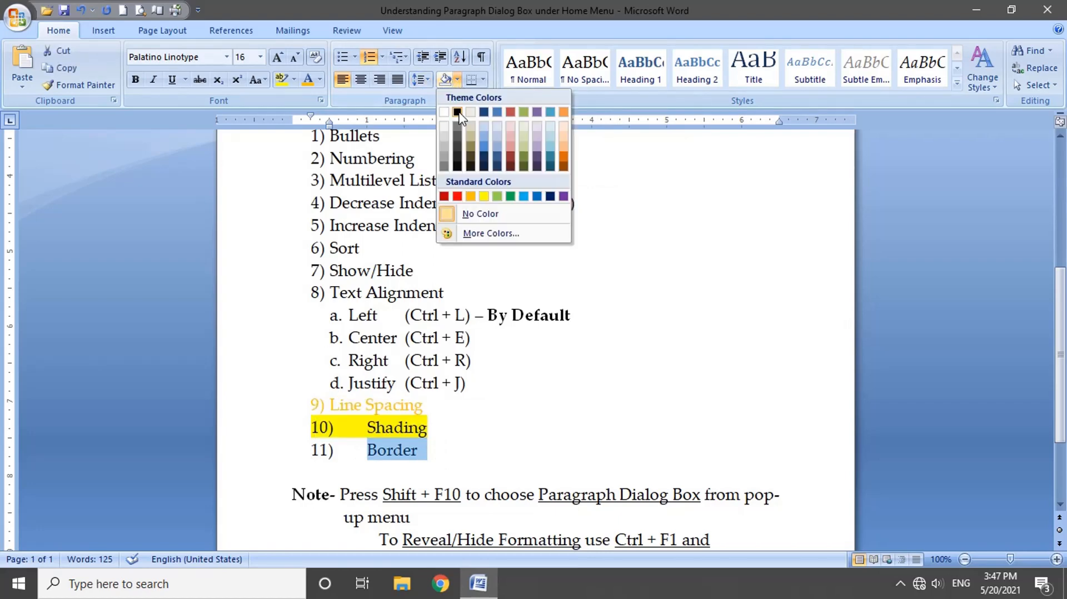
click(470, 196)
mouse_move(810, 441)
mouse_down()
mouse_move(364, 426)
mouse_move(428, 429)
mouse_move(448, 455)
mouse_up()
click(434, 428)
click(365, 427)
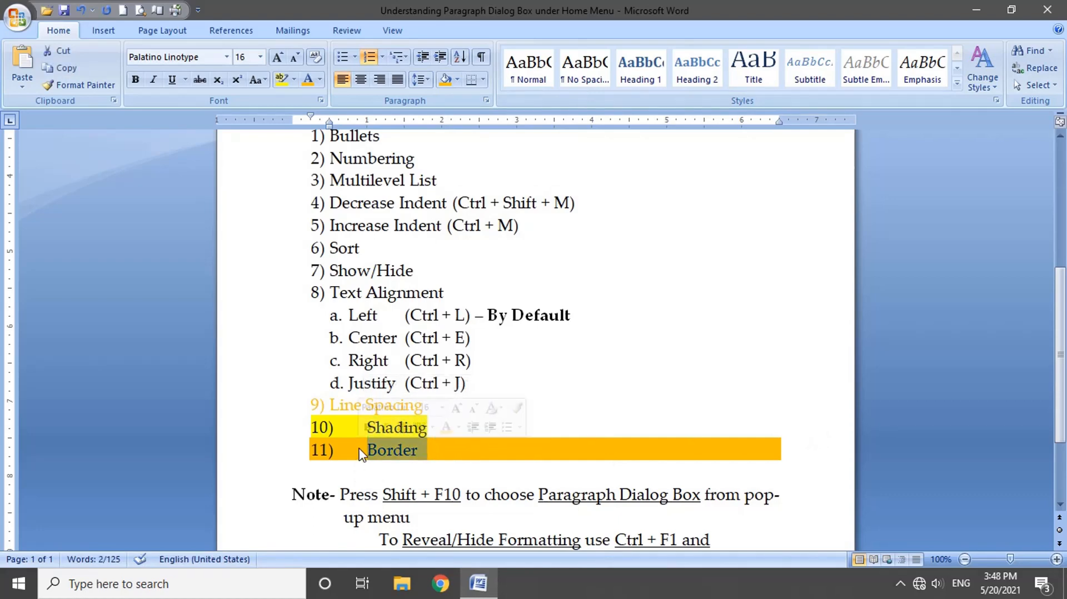
Change the "Border" list item's paragraph shading to black
click(381, 460)
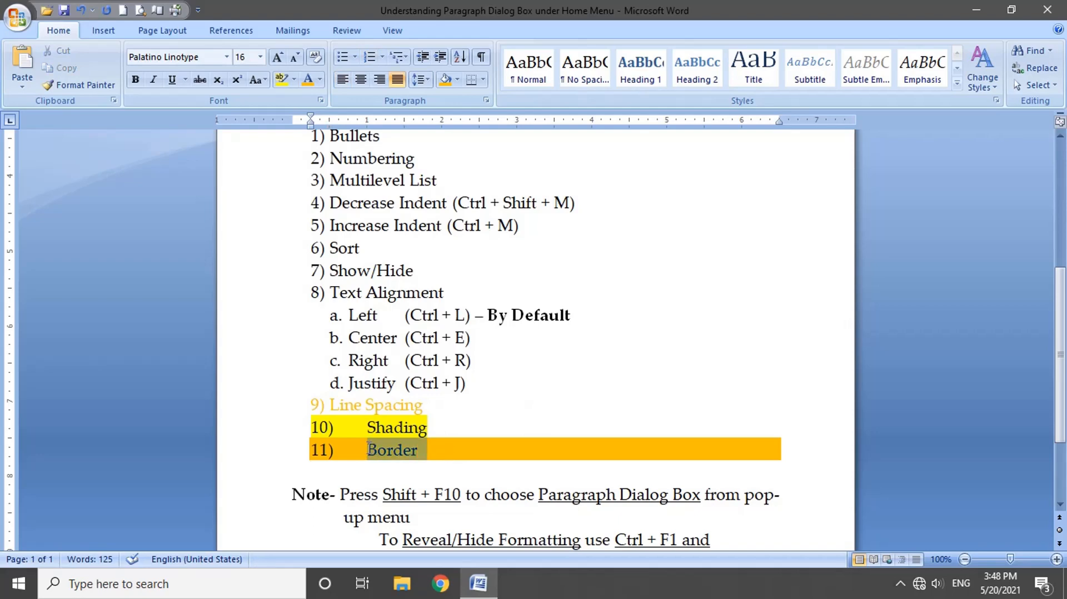
click(457, 80)
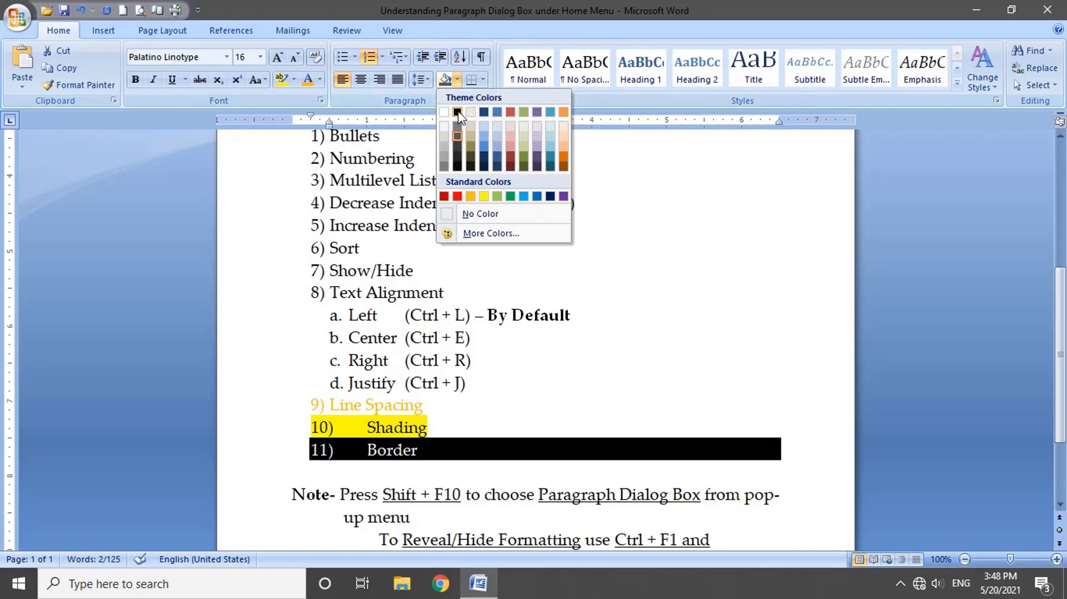
click(456, 112)
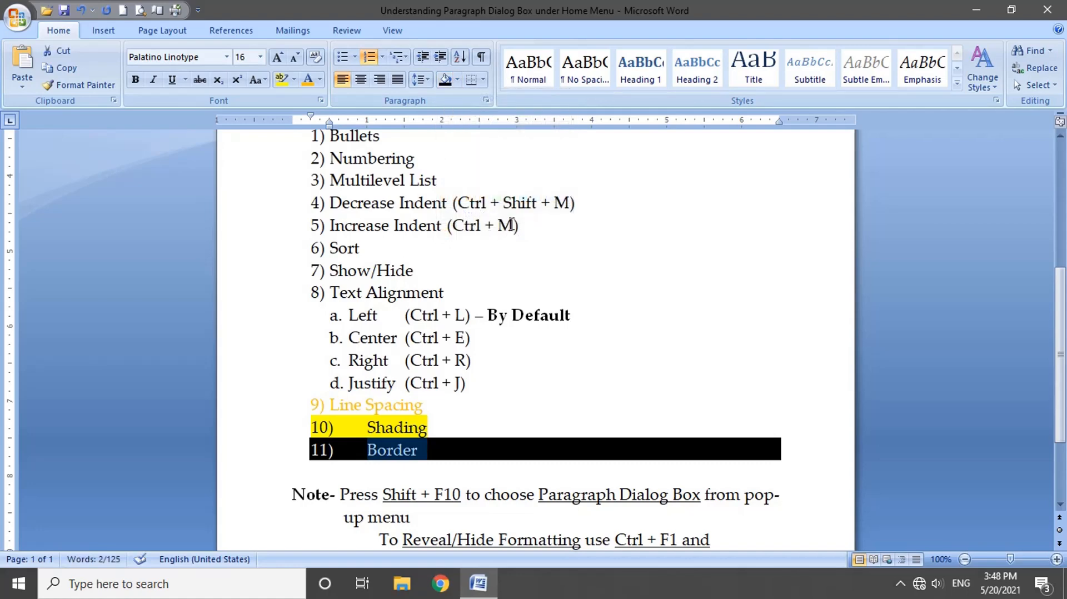
Compare the text highlight palette with the shading palette, including the custom options under More Colors
click(293, 80)
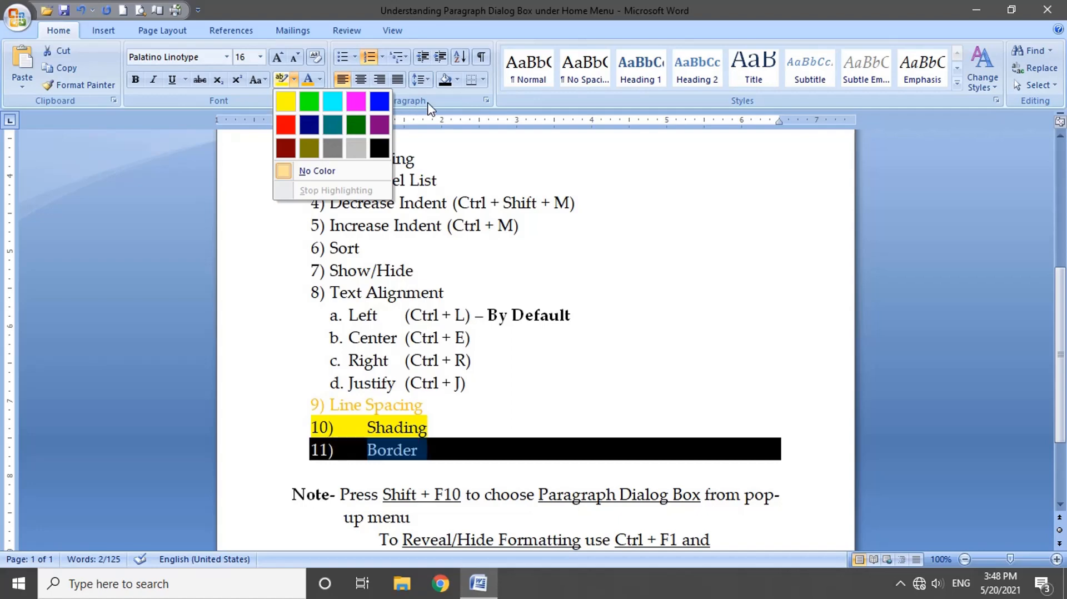
click(457, 79)
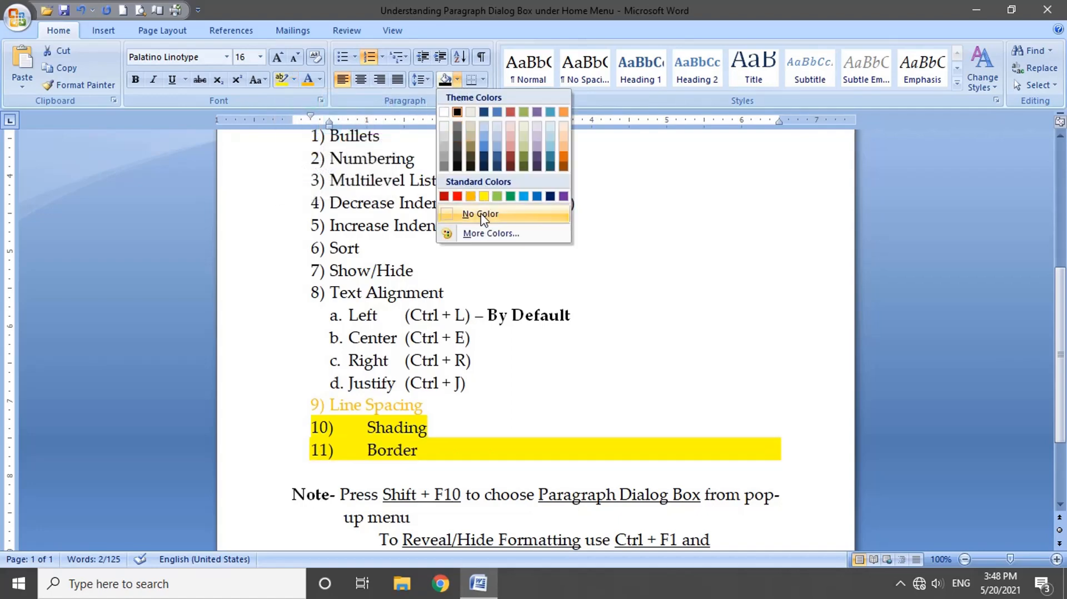
click(480, 238)
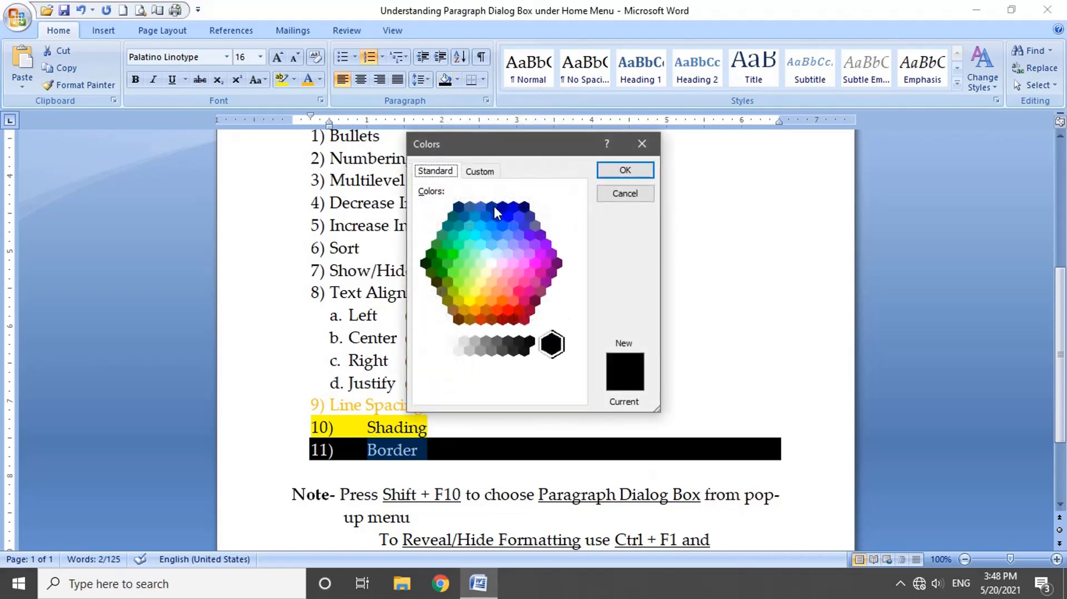
click(475, 173)
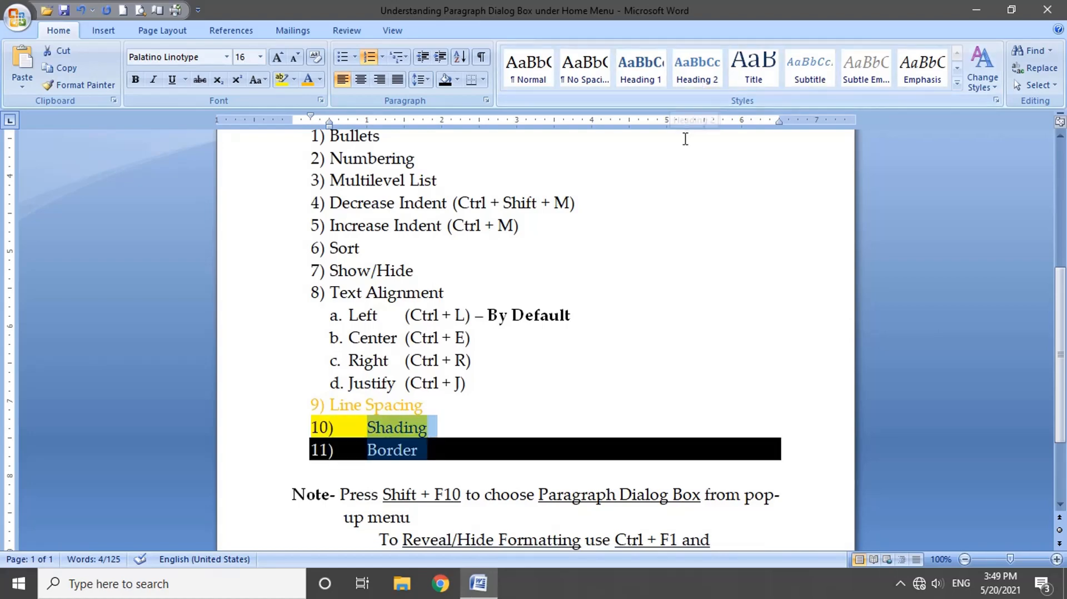
Apply the Heading 2 style to the "Shading" and "Border" items, and undo it together with the earlier shading, highlight and font color changes
click(698, 78)
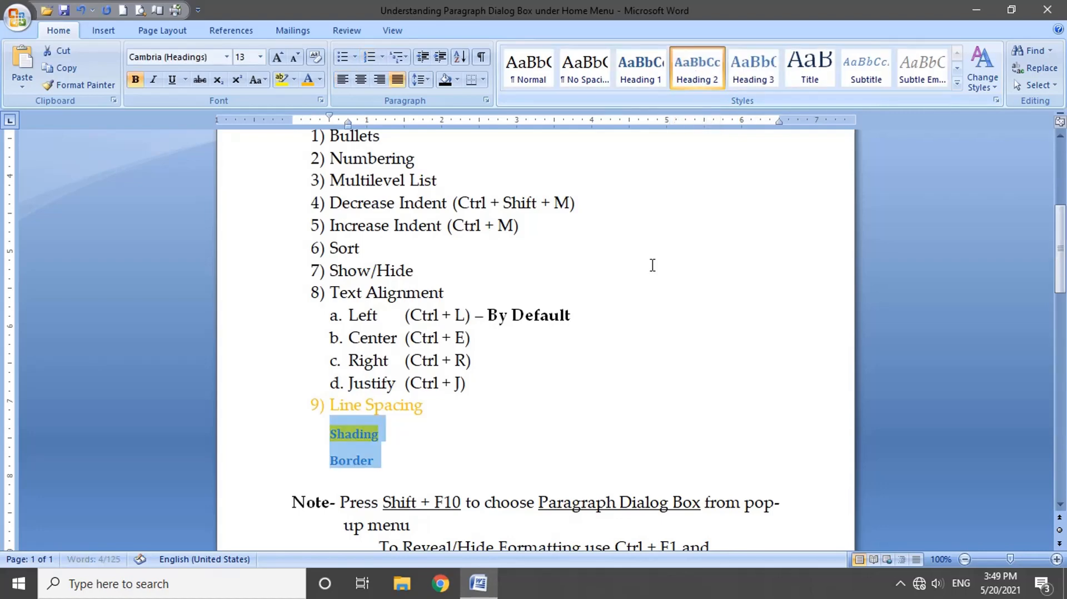
key(ctrl+z)
key(ctrl+z)
key(ctrl+z)
key(ctrl+z)
key(ctrl+z)
click(624, 335)
Add outside borders around the whole italic paragraph definition below the "Understanding Paragraph Dialog Box" subtitle
scroll(624, 335, down, 1)
double_click(411, 375)
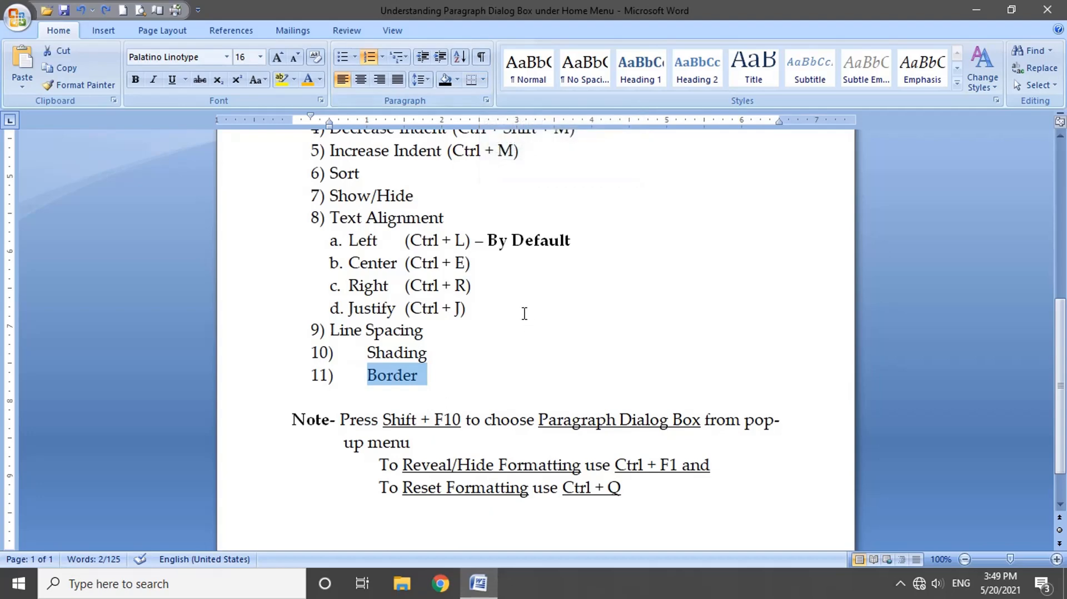
scroll(538, 308, up, 2)
scroll(538, 309, up, 2)
drag(725, 282, 289, 230)
scroll(288, 230, up, 2)
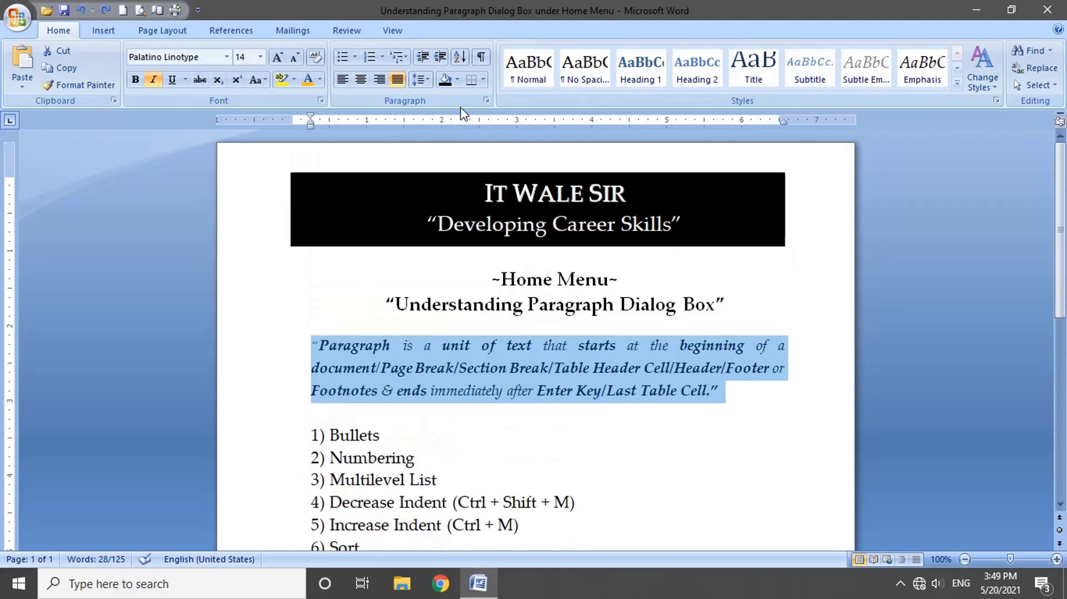
click(482, 81)
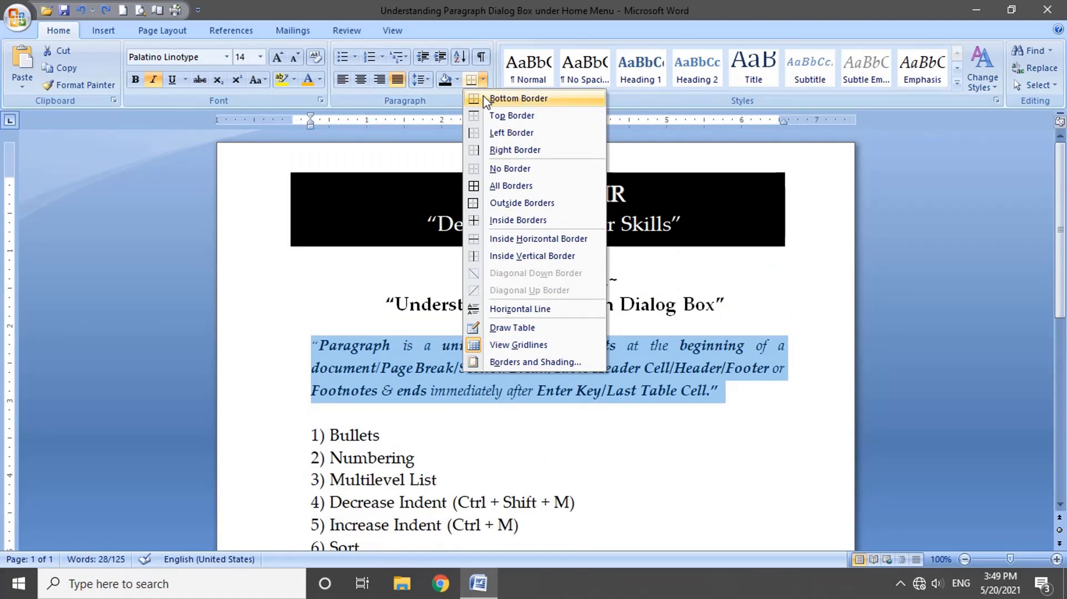
click(521, 205)
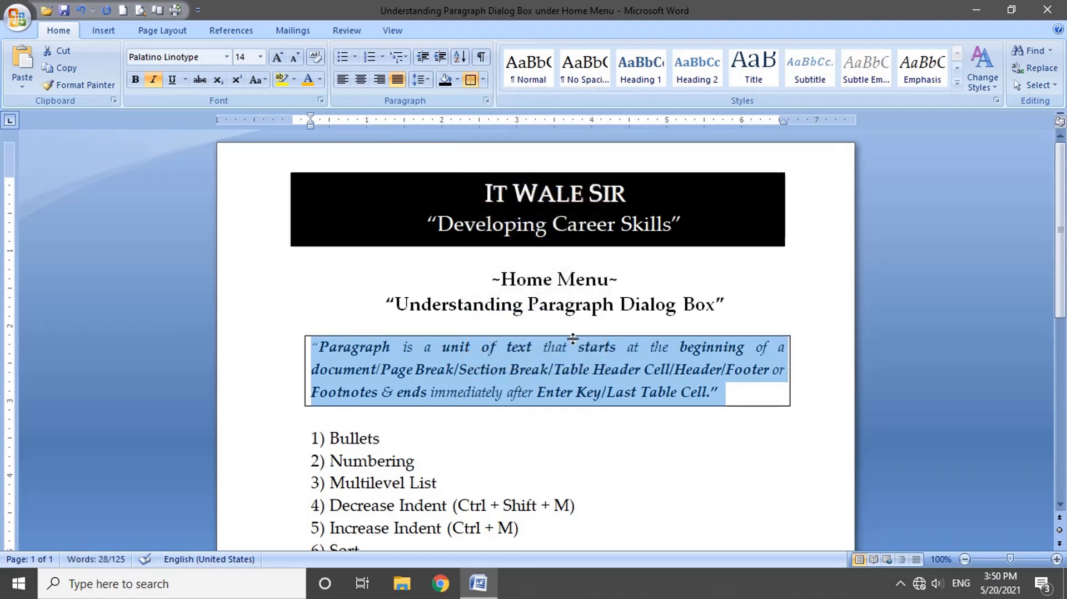